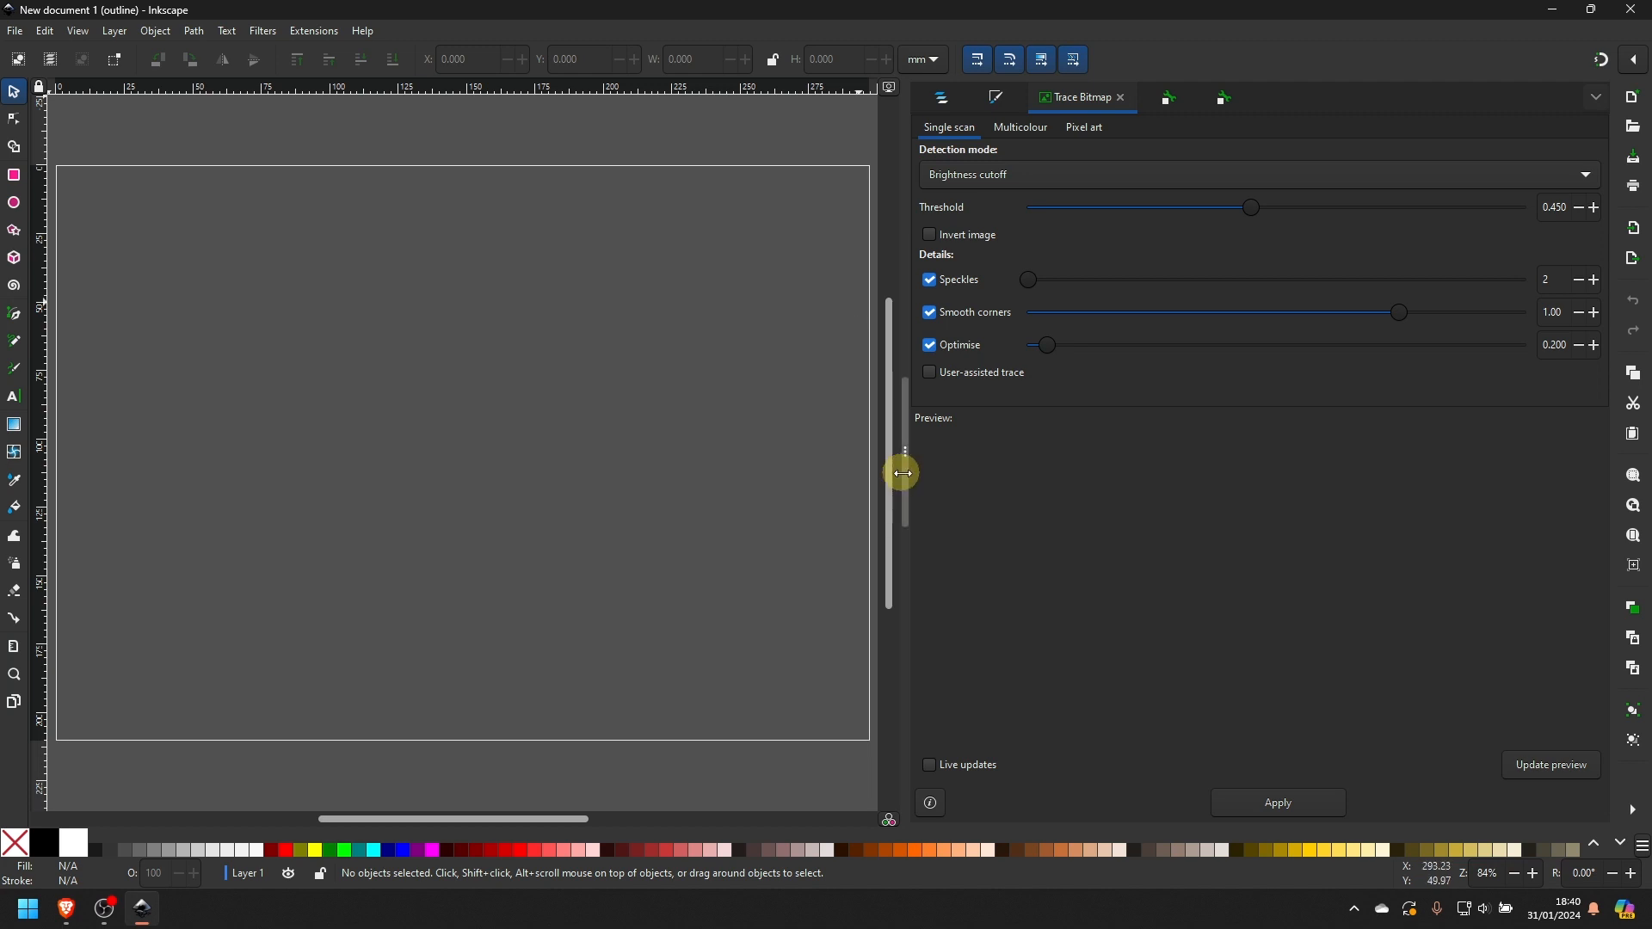
- Import mobilePhoneTracingImage.jpeg from Downloads as an embedded image with its DPI taken from the file
left_click_drag(900, 472, 1212, 493)
key("ctrl+4")
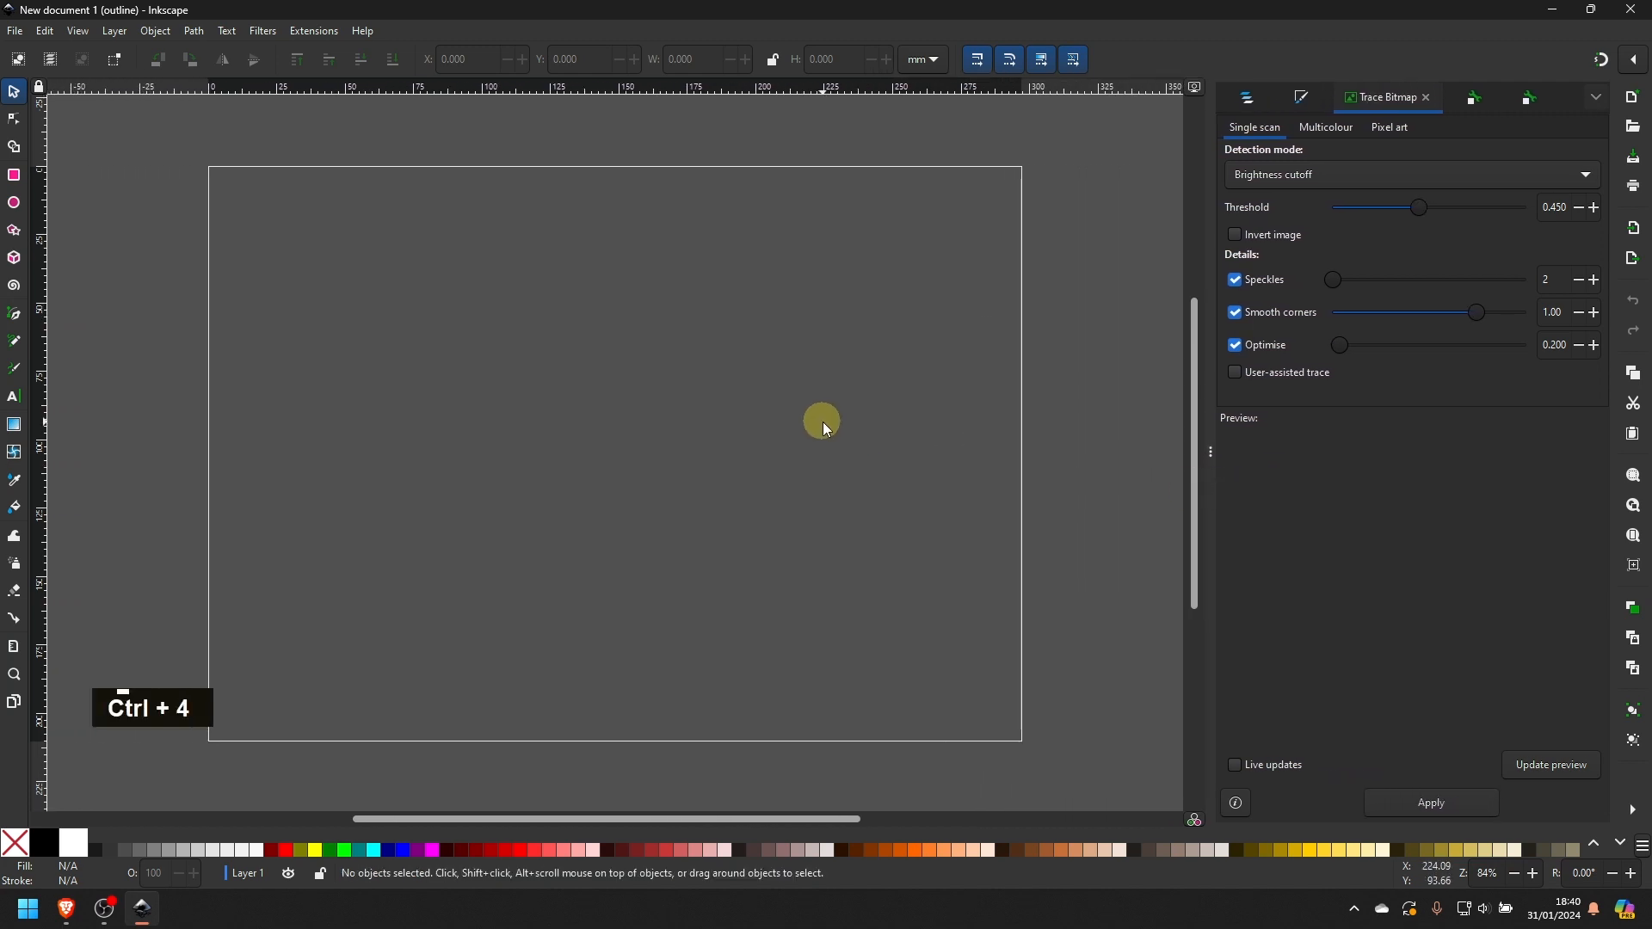
key("1")
left_click(15, 31)
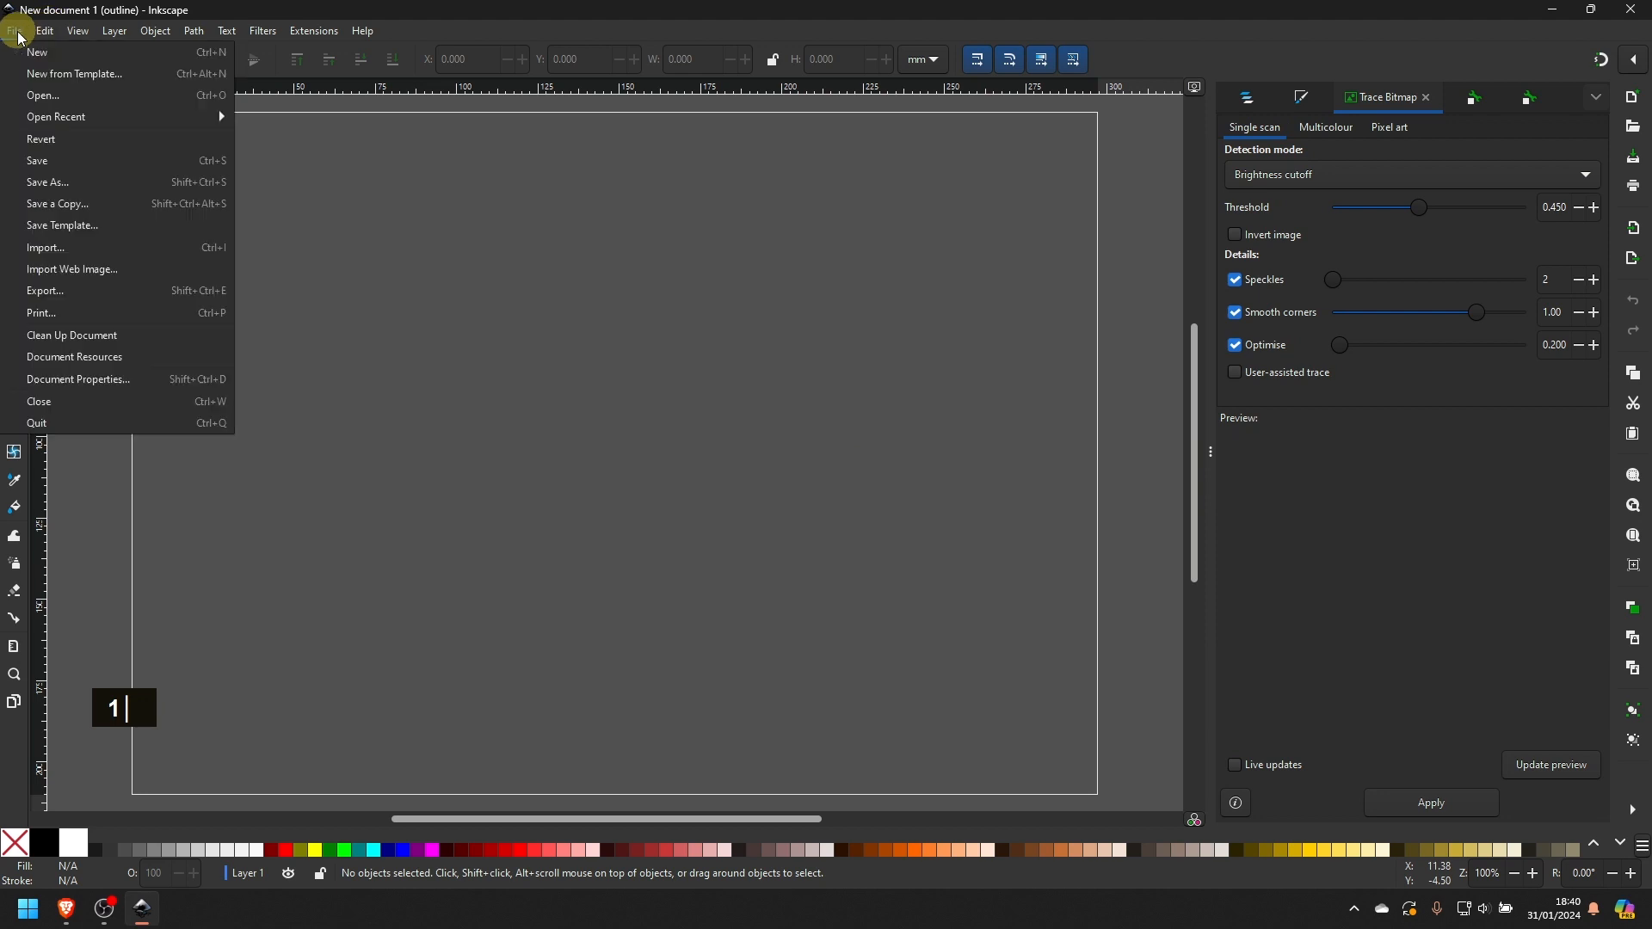
left_click(86, 249)
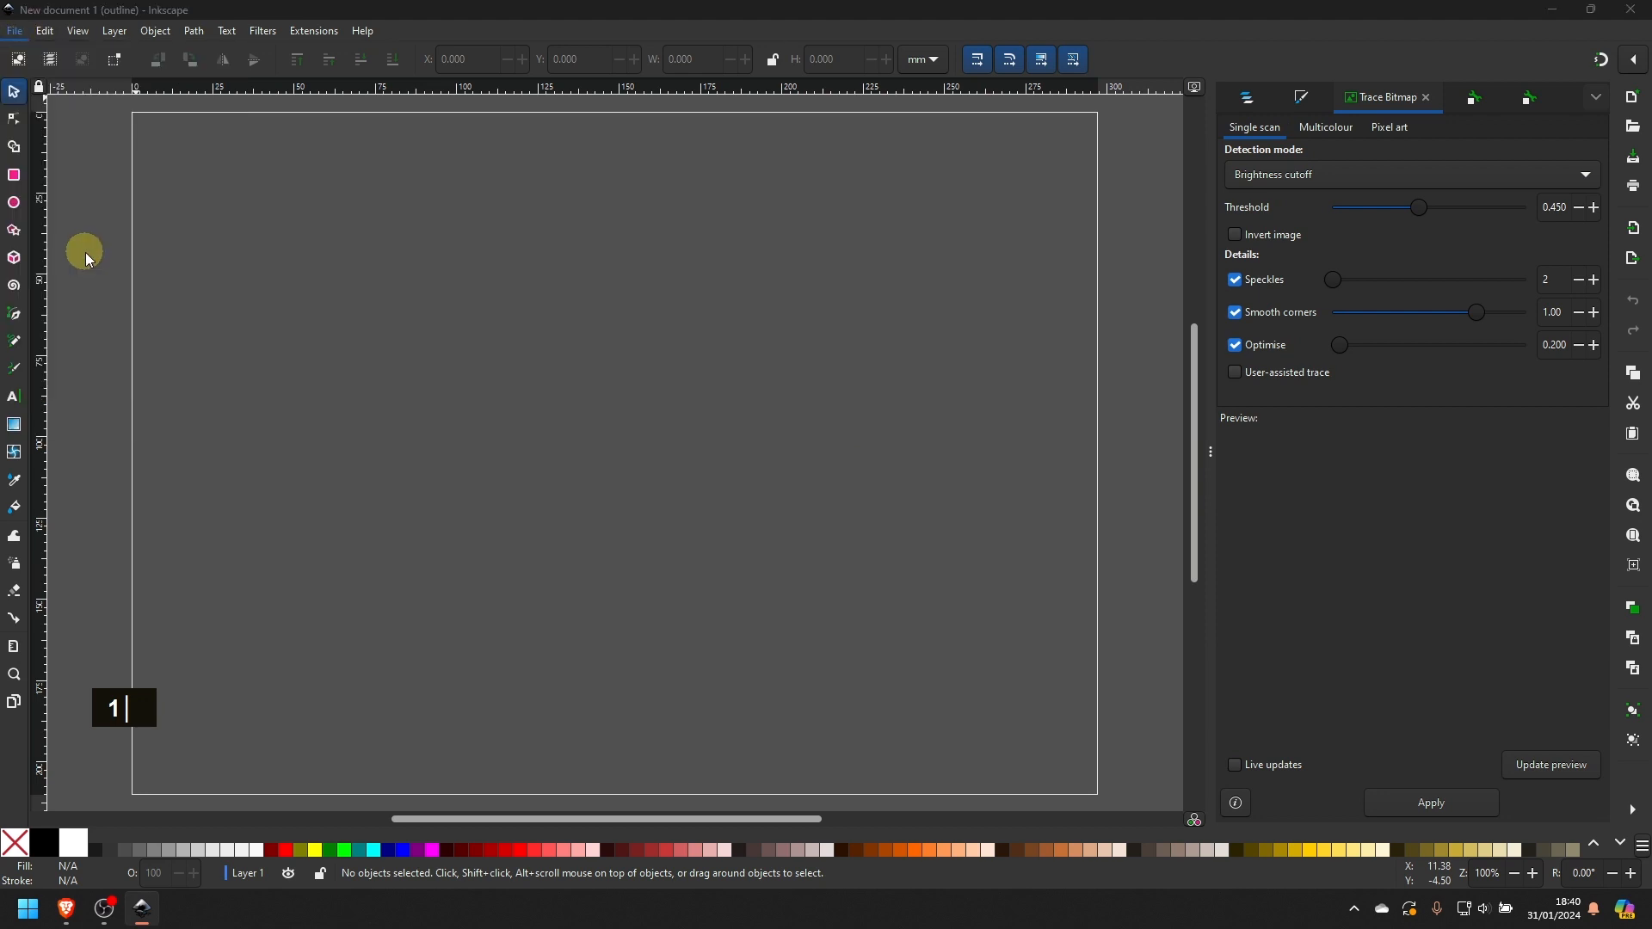
left_click(207, 142)
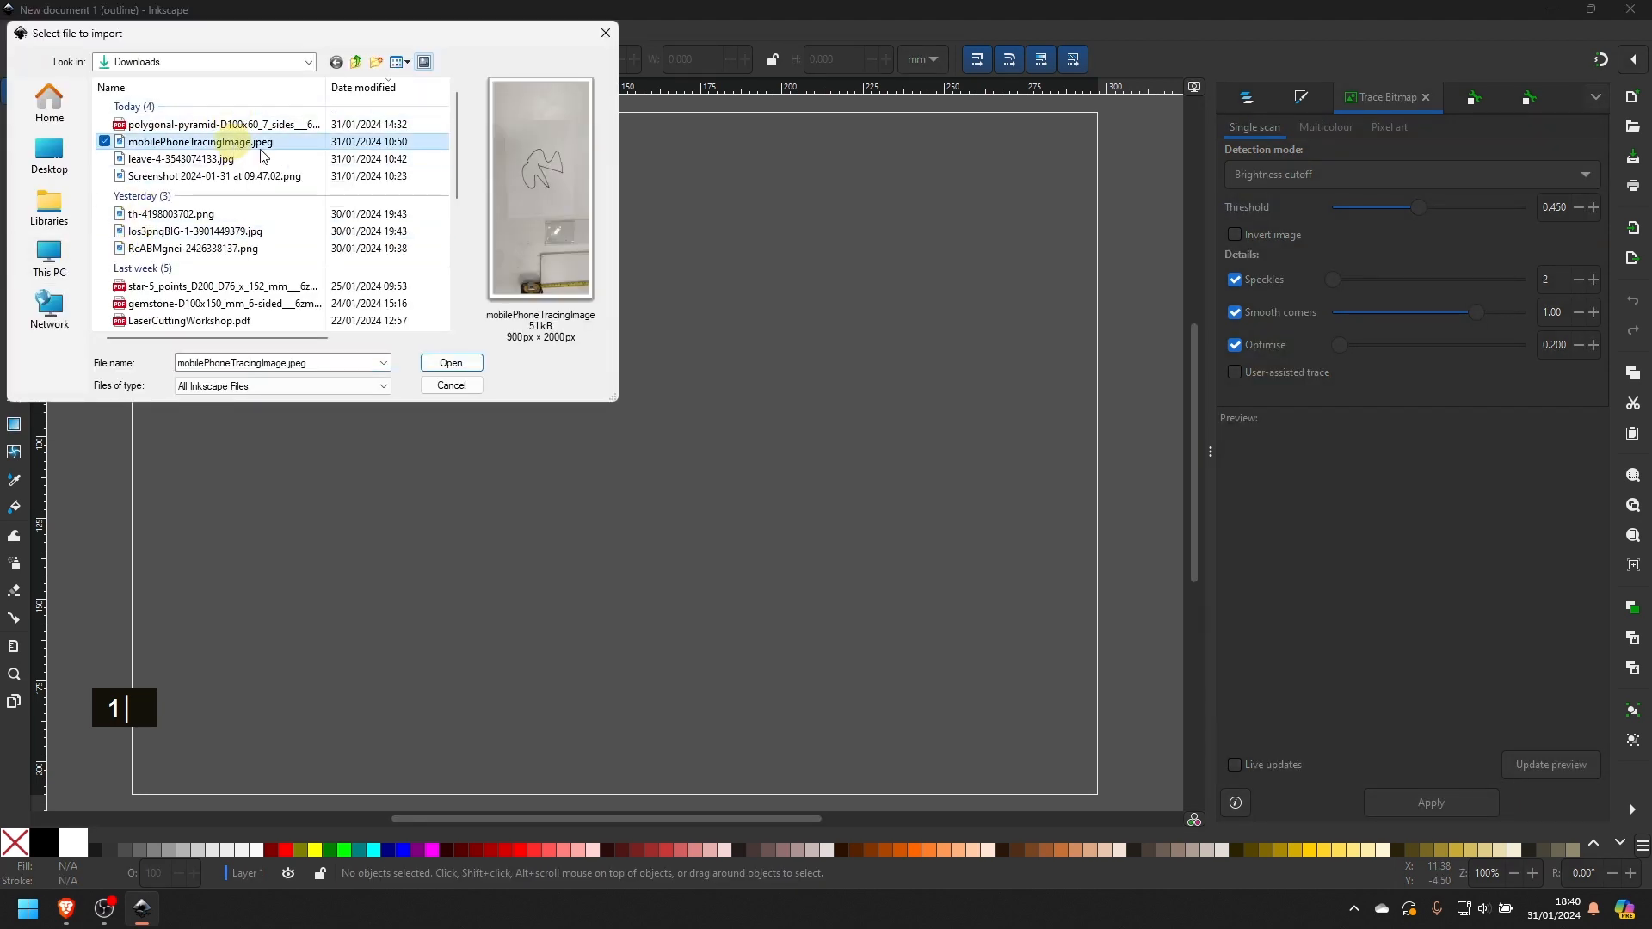
left_click(450, 365)
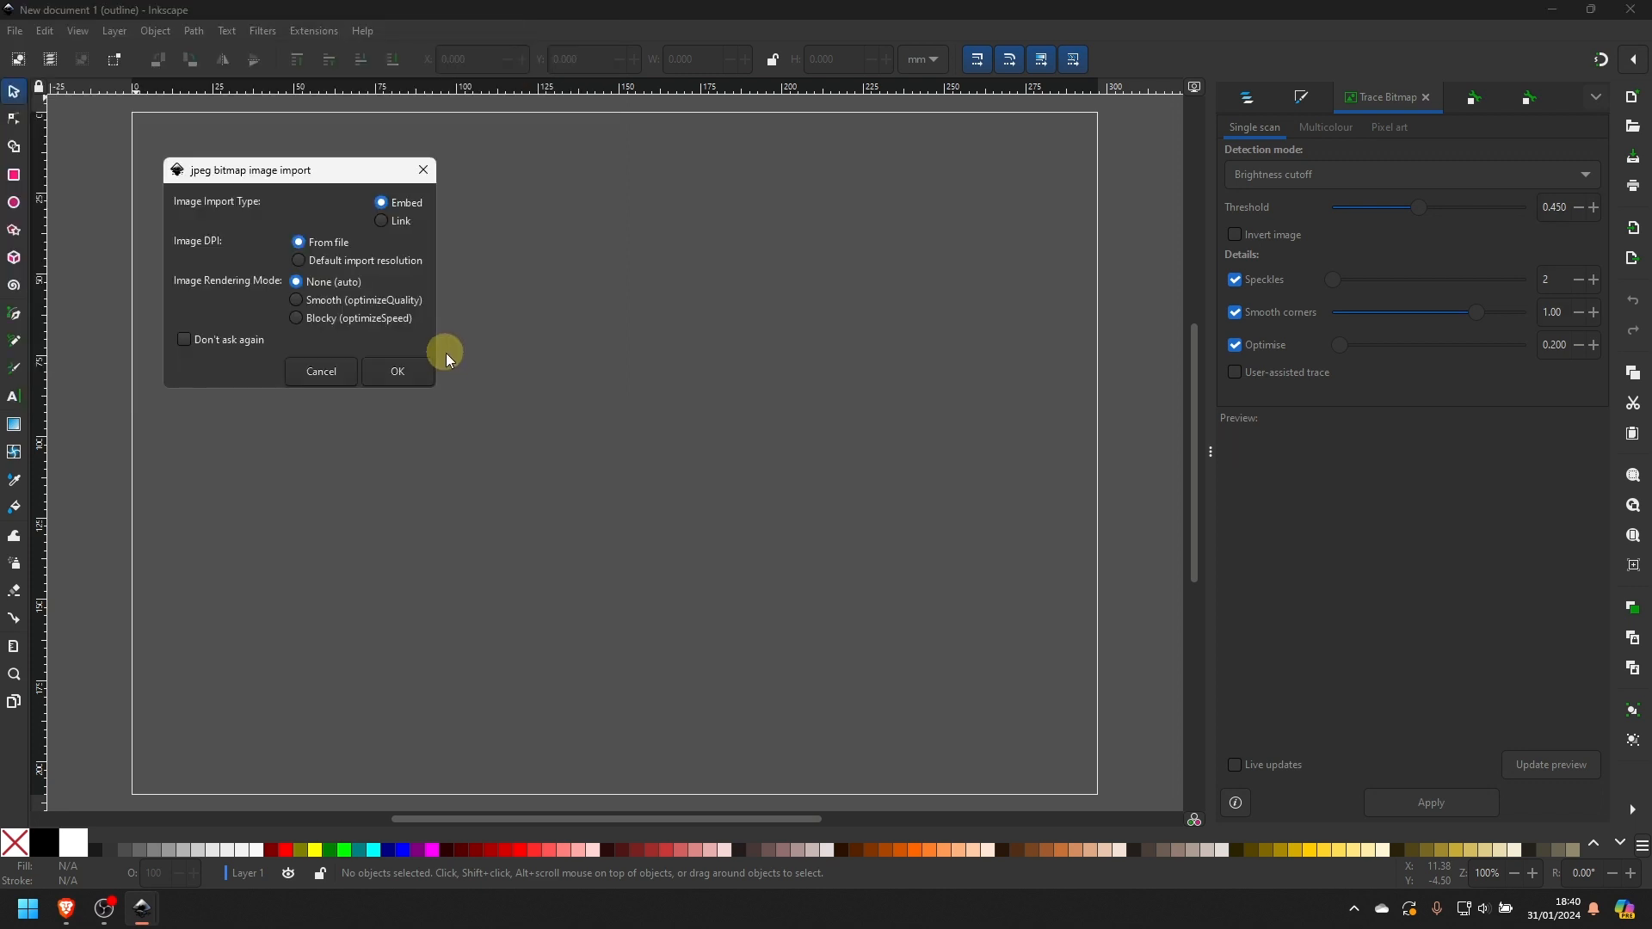
left_click(394, 370)
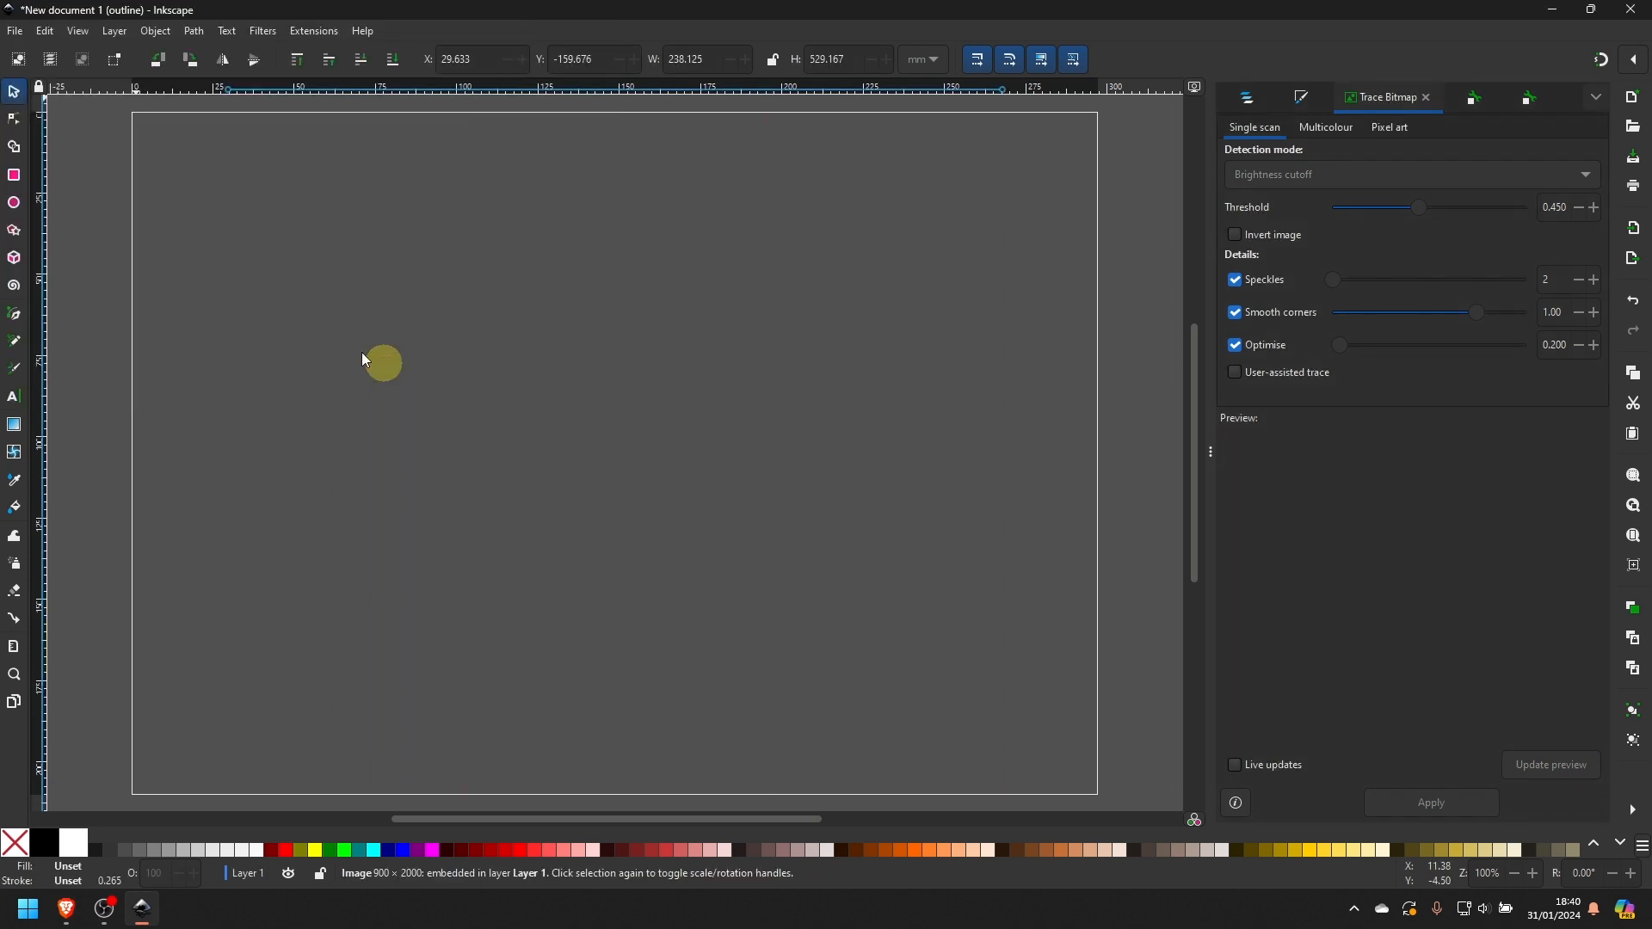
- Lock the imported image's proportions, set its width to 100 mm and move it onto the middle of the page
left_click(773, 60)
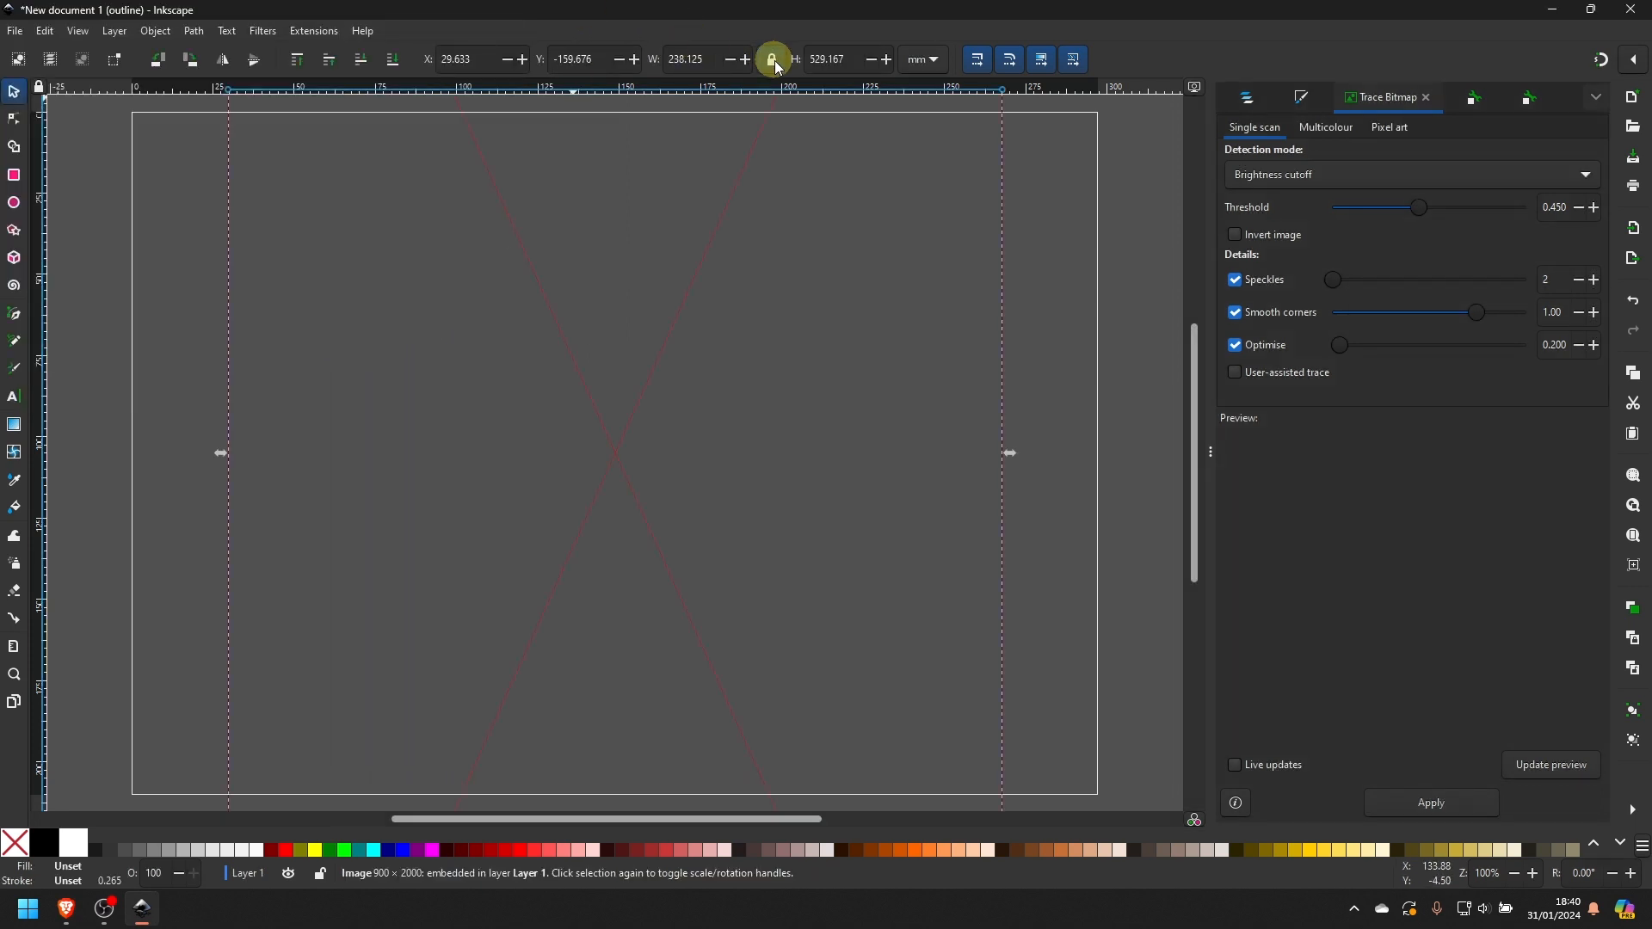
left_click_drag(721, 59, 650, 63)
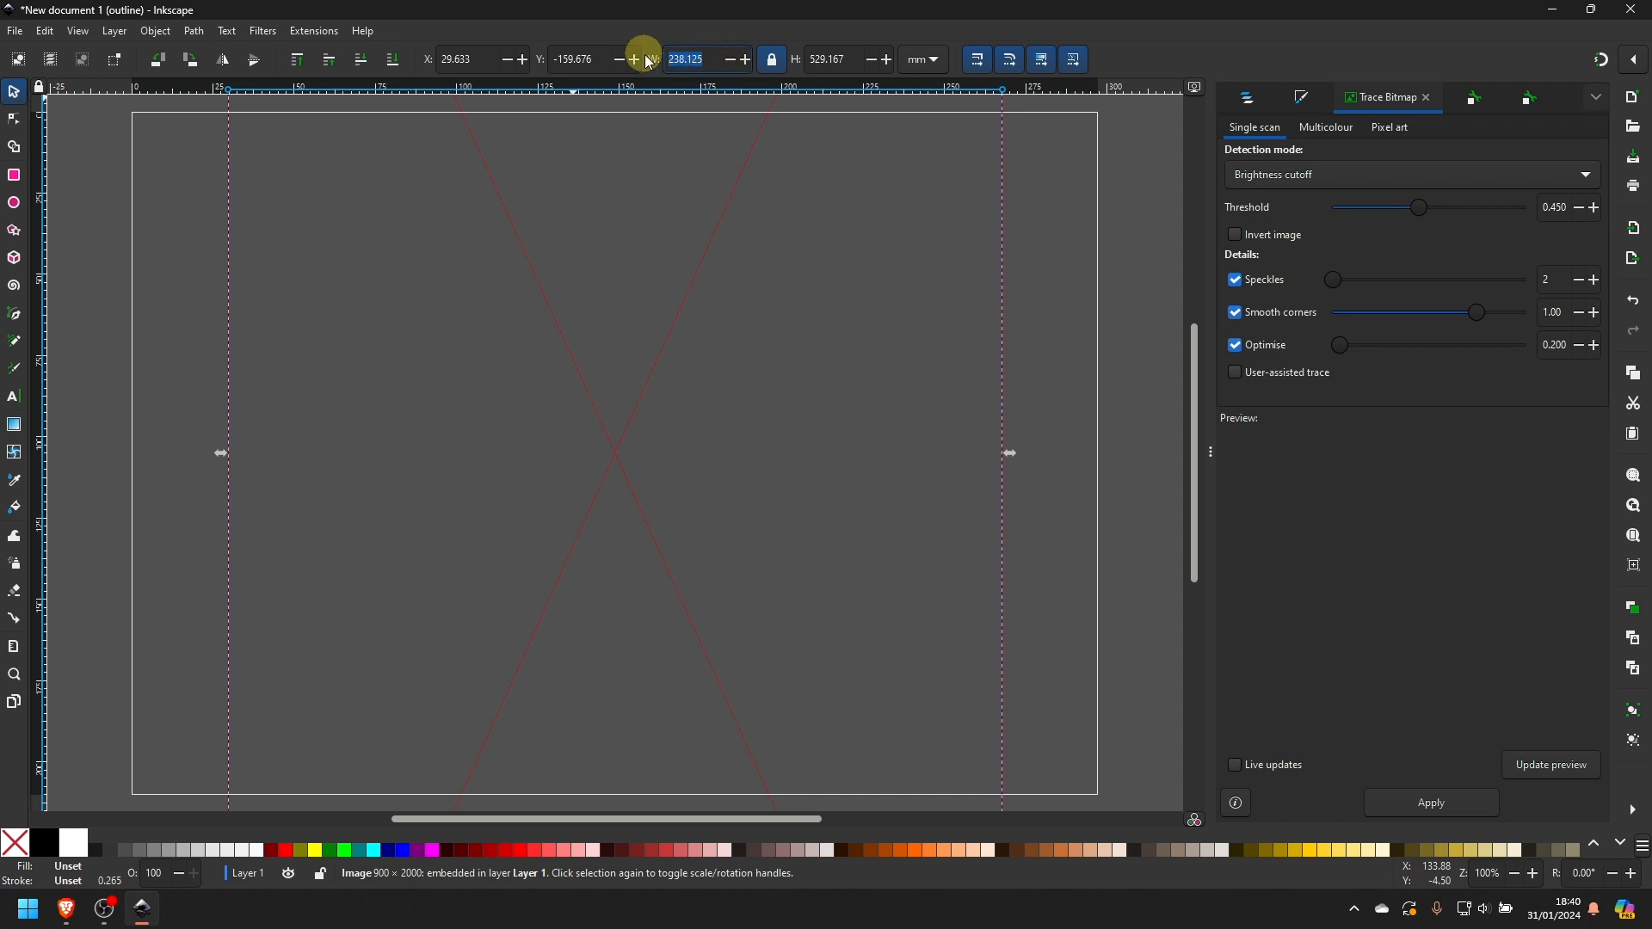
type("100")
key("Return")
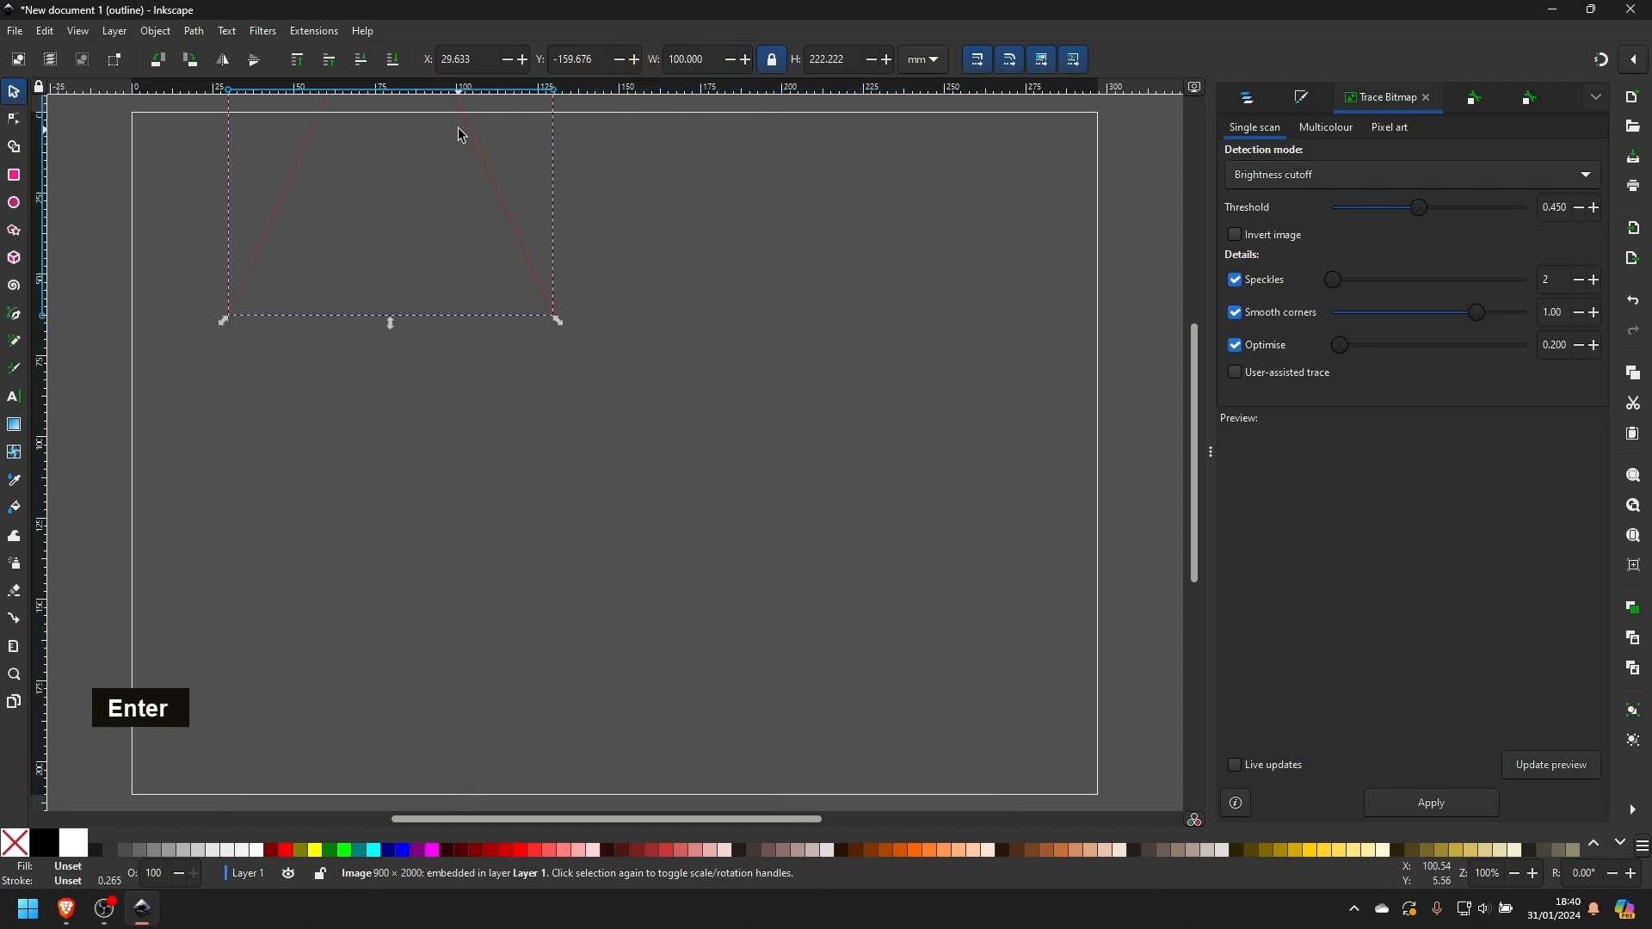
left_click_drag(508, 210, 679, 464)
left_click_drag(608, 317, 637, 550)
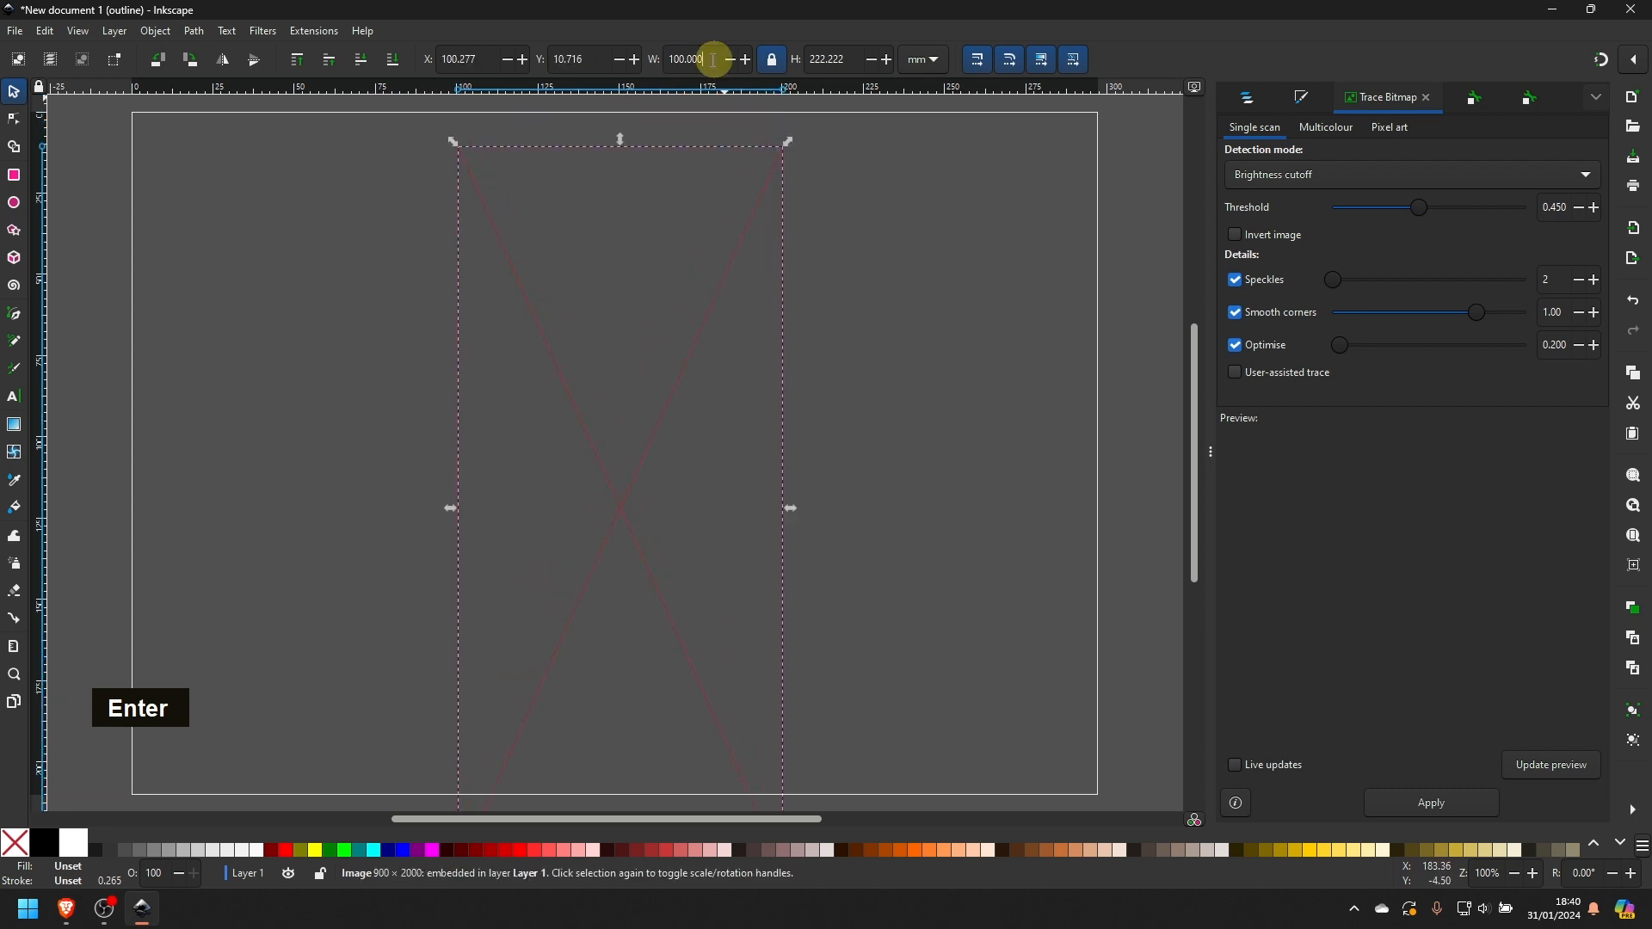
- Reduce the image's width to 60 mm and move it to the upper-left corner of the page
type("60")
key("Return")
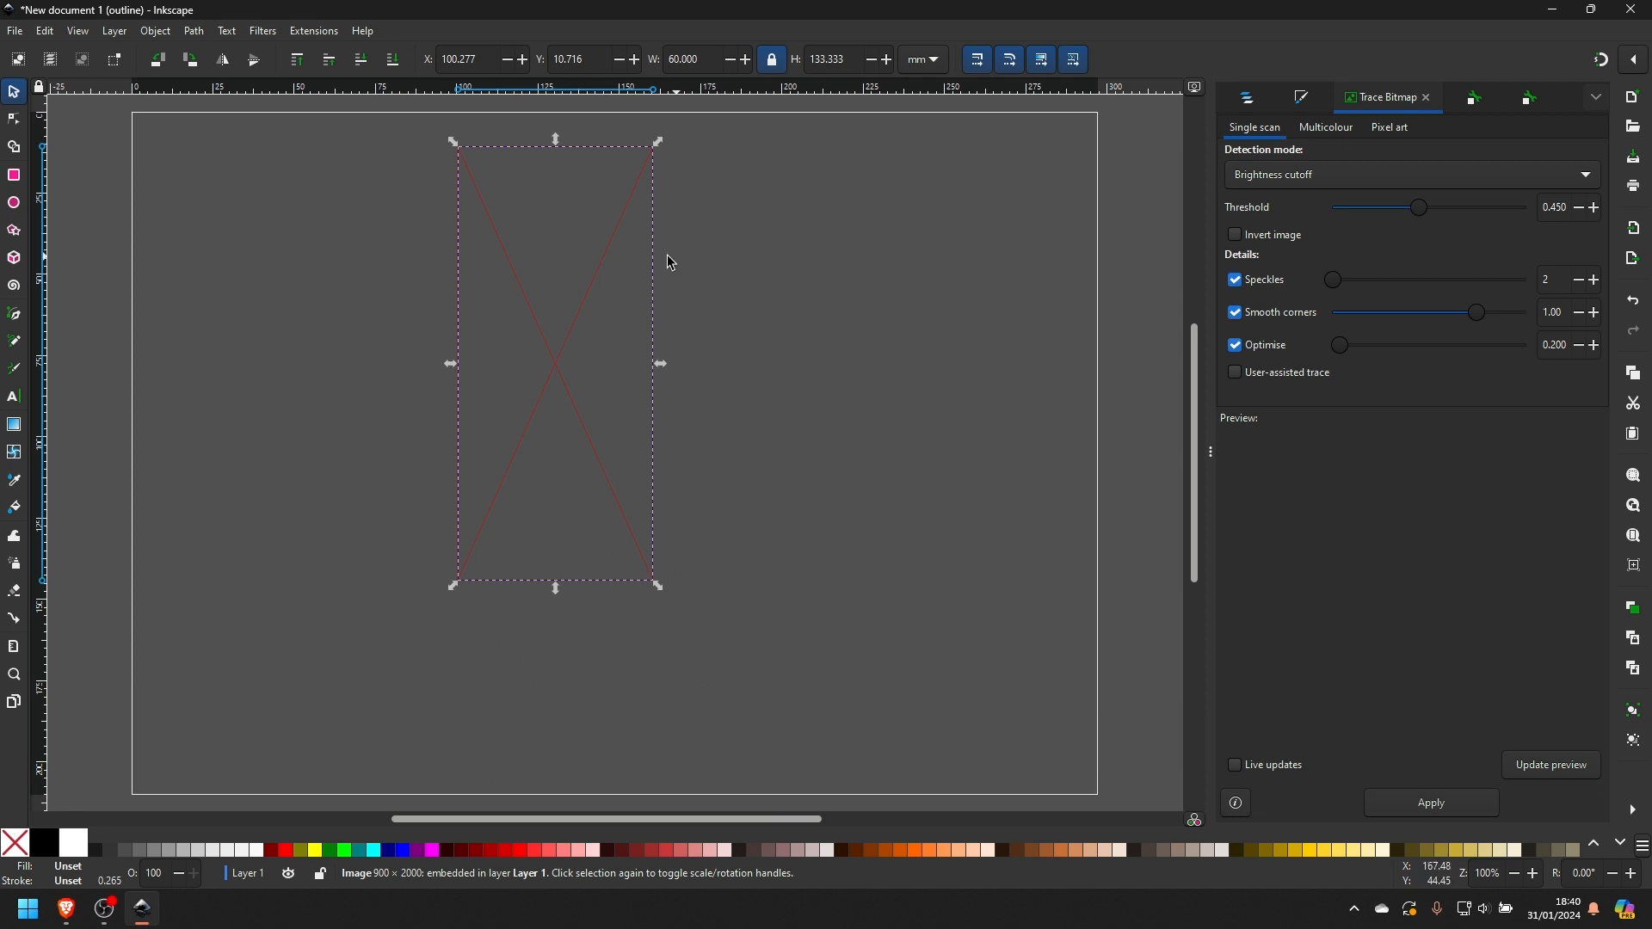
left_click_drag(607, 271, 315, 254)
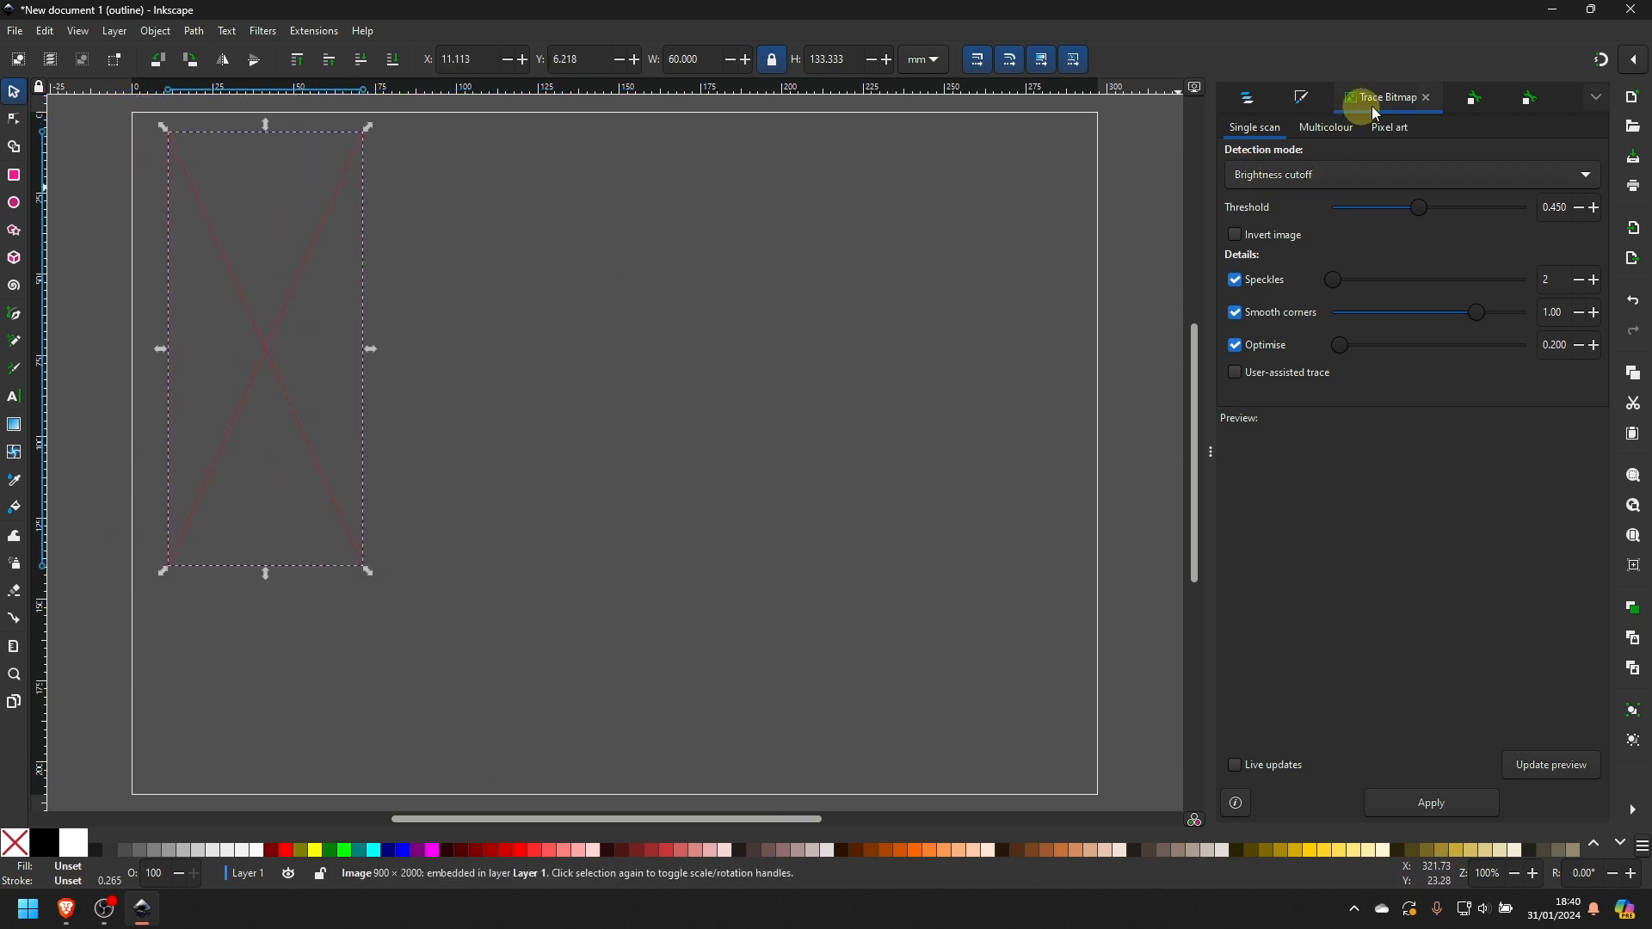
- Set up a single-scan Trace Bitmap of the image using Brightness cutoff with threshold 0.468 and preview it
left_click(1262, 109)
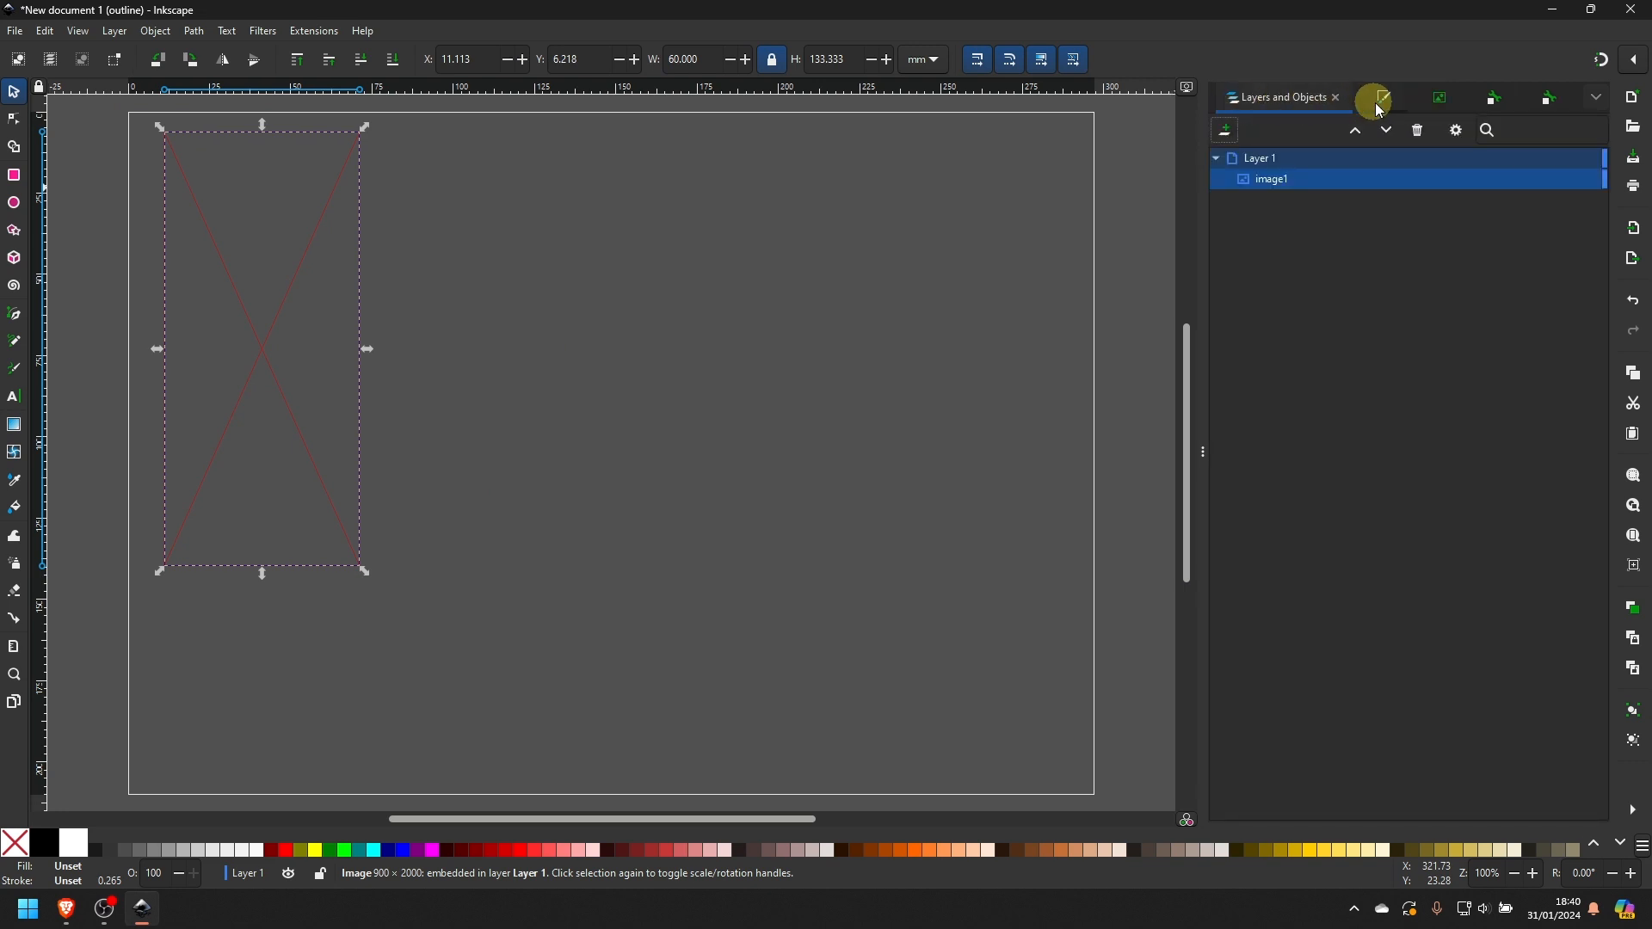
left_click(1428, 107)
left_click(1429, 107)
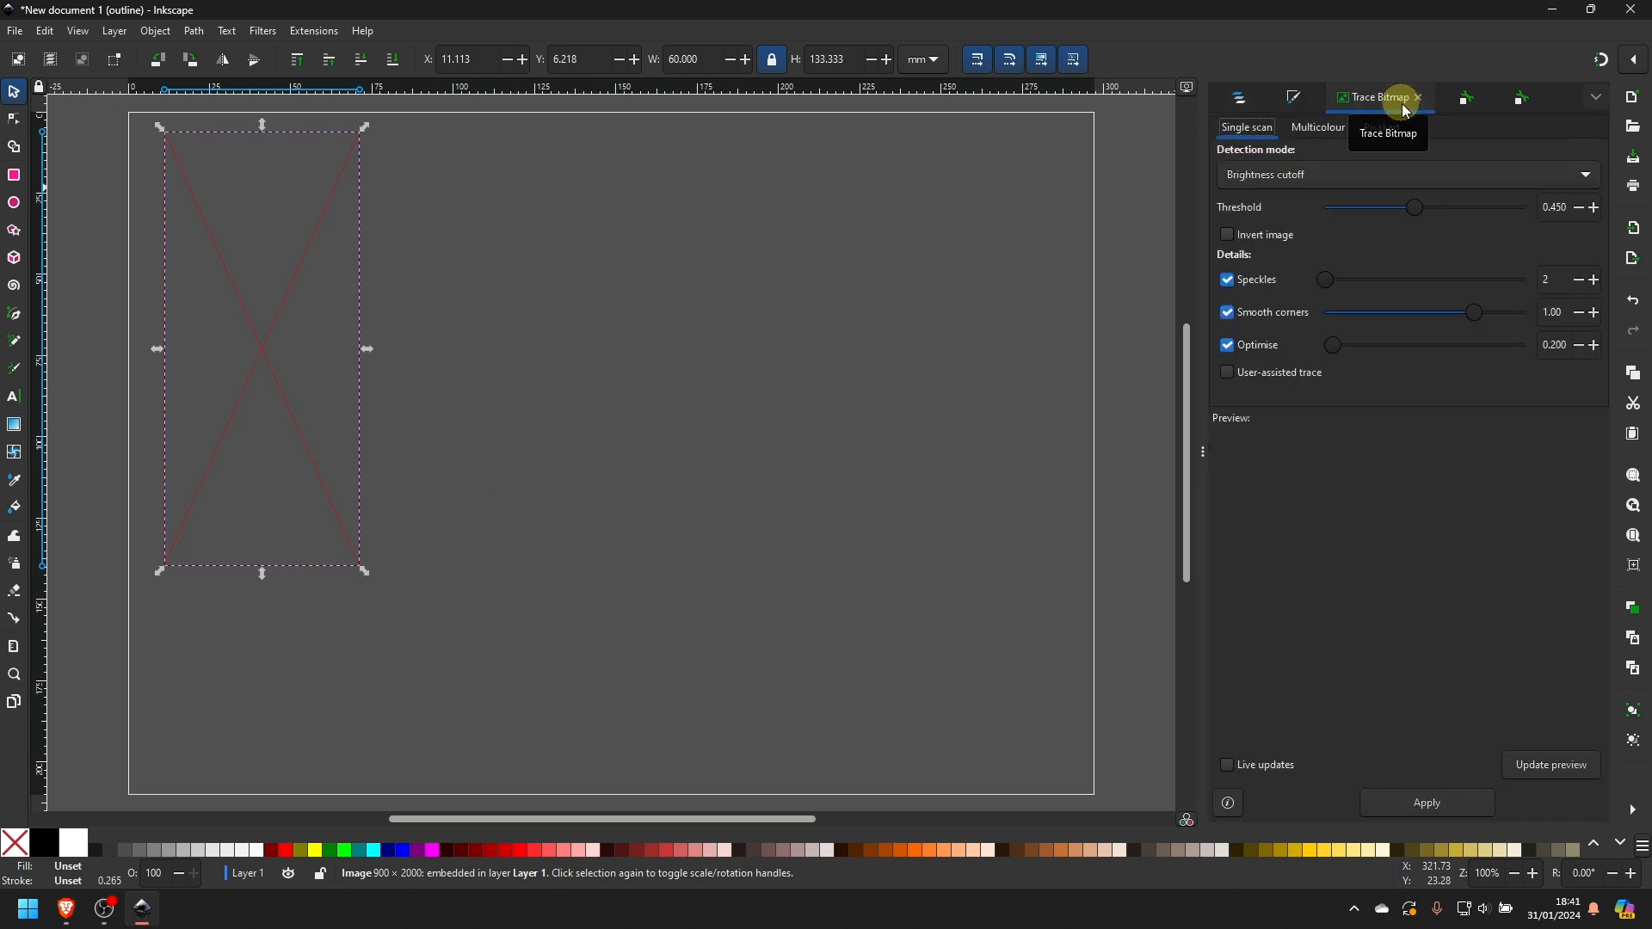
left_click(1339, 189)
left_click(1340, 188)
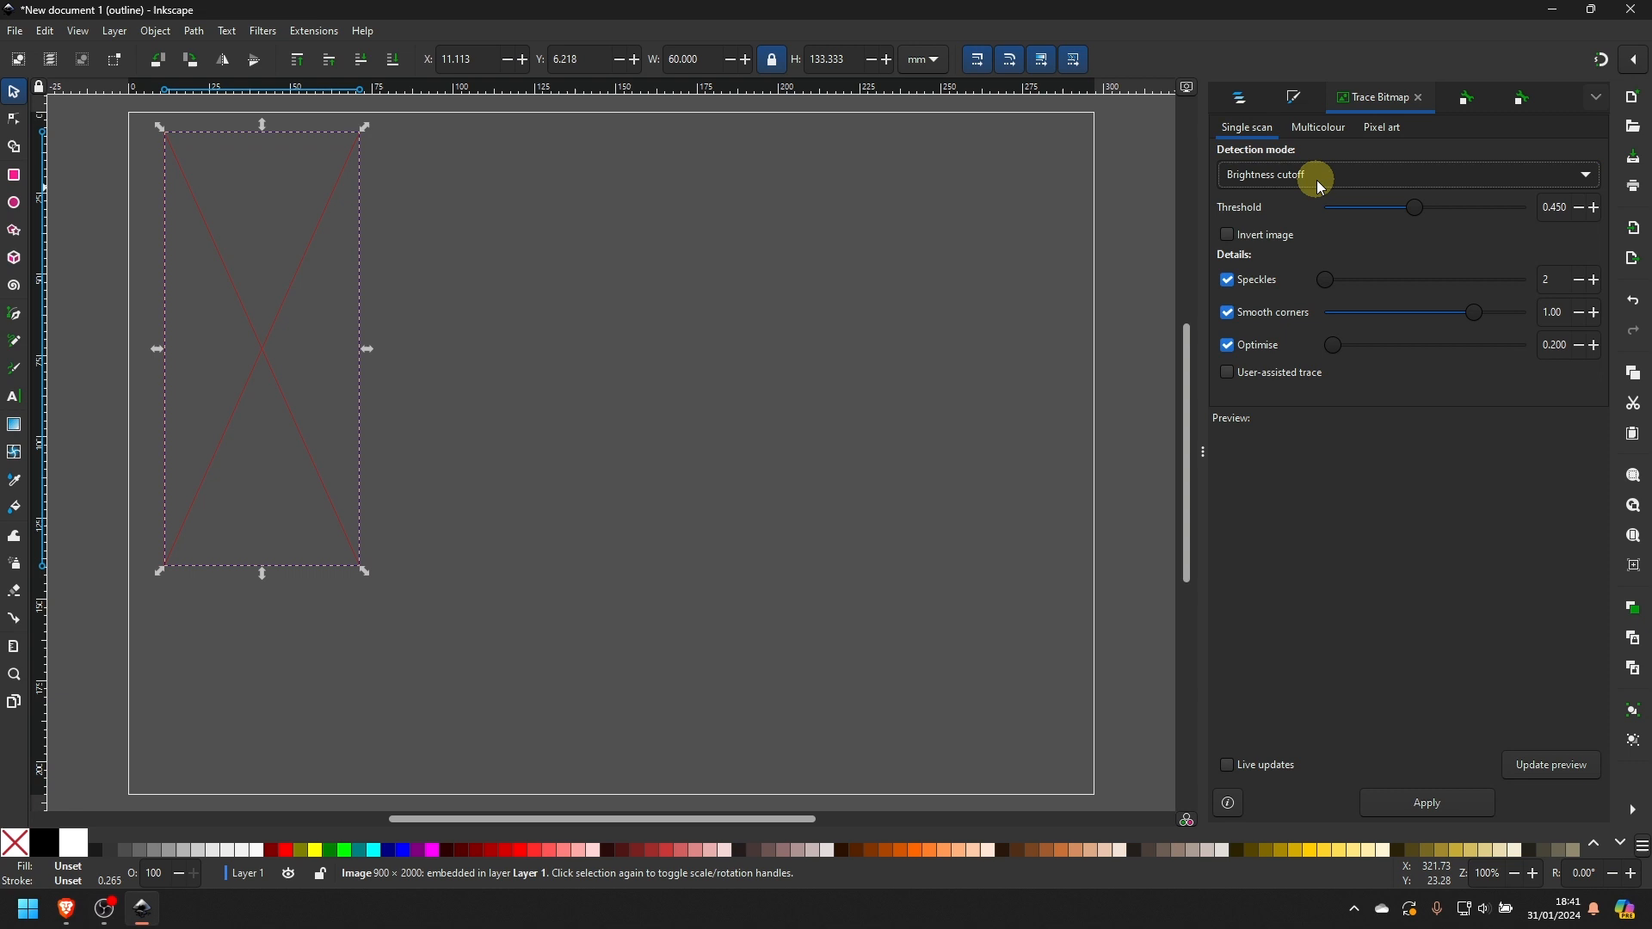
left_click(1545, 764)
mouse_move(1417, 209)
left_mouse_down()
mouse_move(1517, 209)
mouse_move(1367, 211)
mouse_move(1421, 209)
left_mouse_up()
left_click(1525, 759)
- Enable live preview updates, apply the brightness cutoff trace and move the resulting path to the right side of the page
left_click(1261, 765)
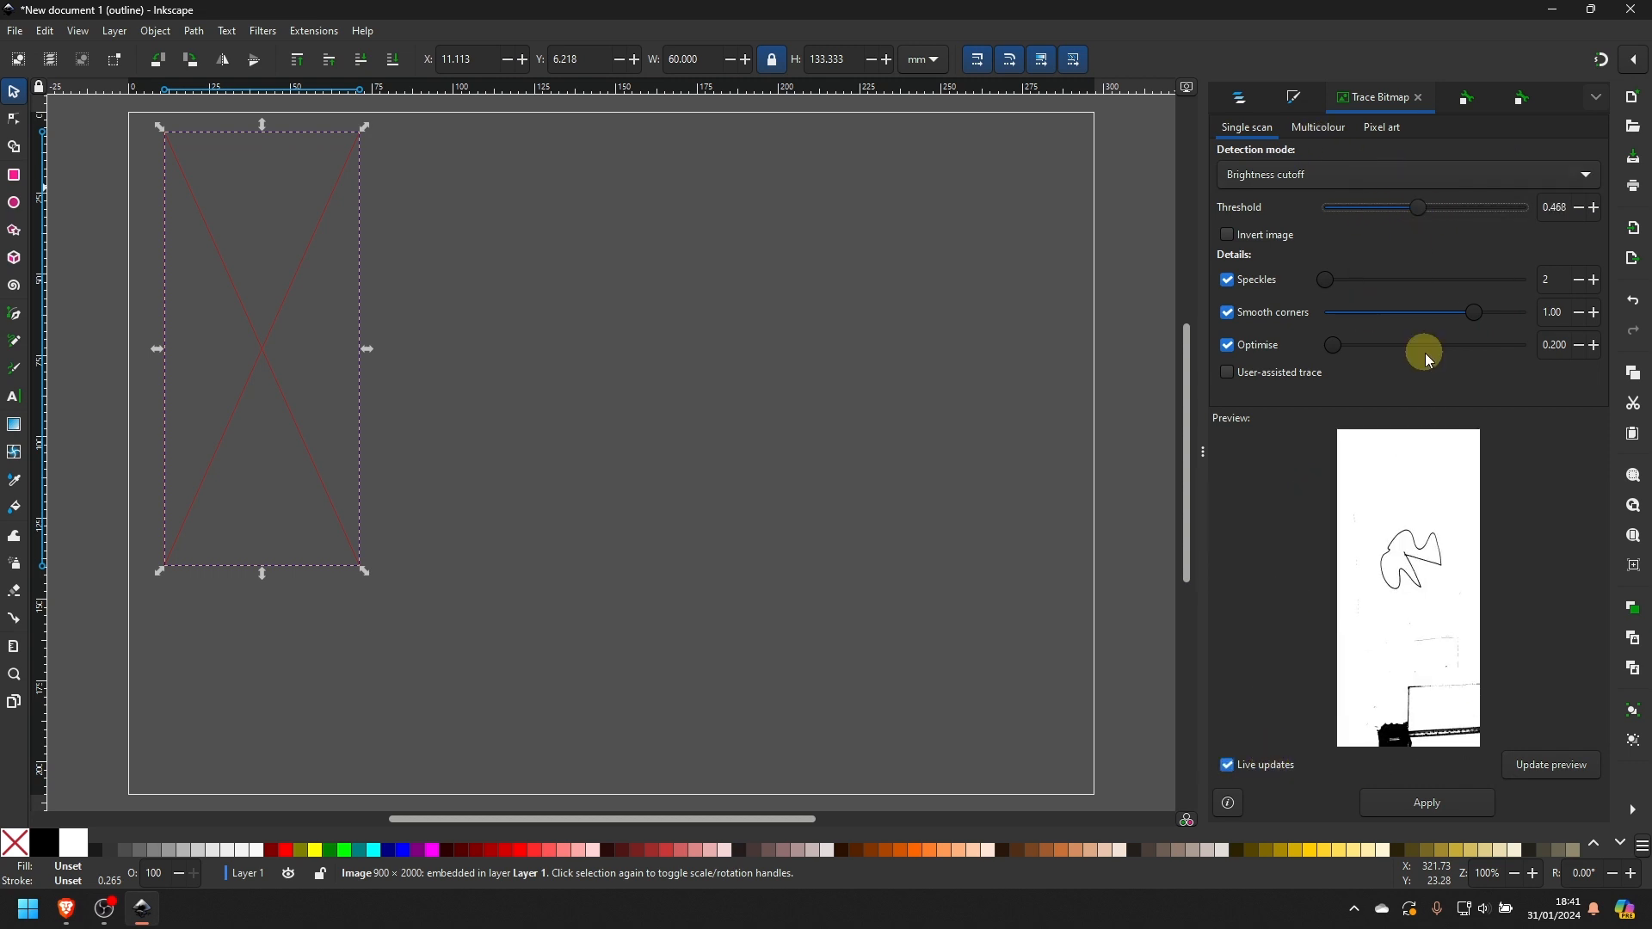
left_click(1449, 802)
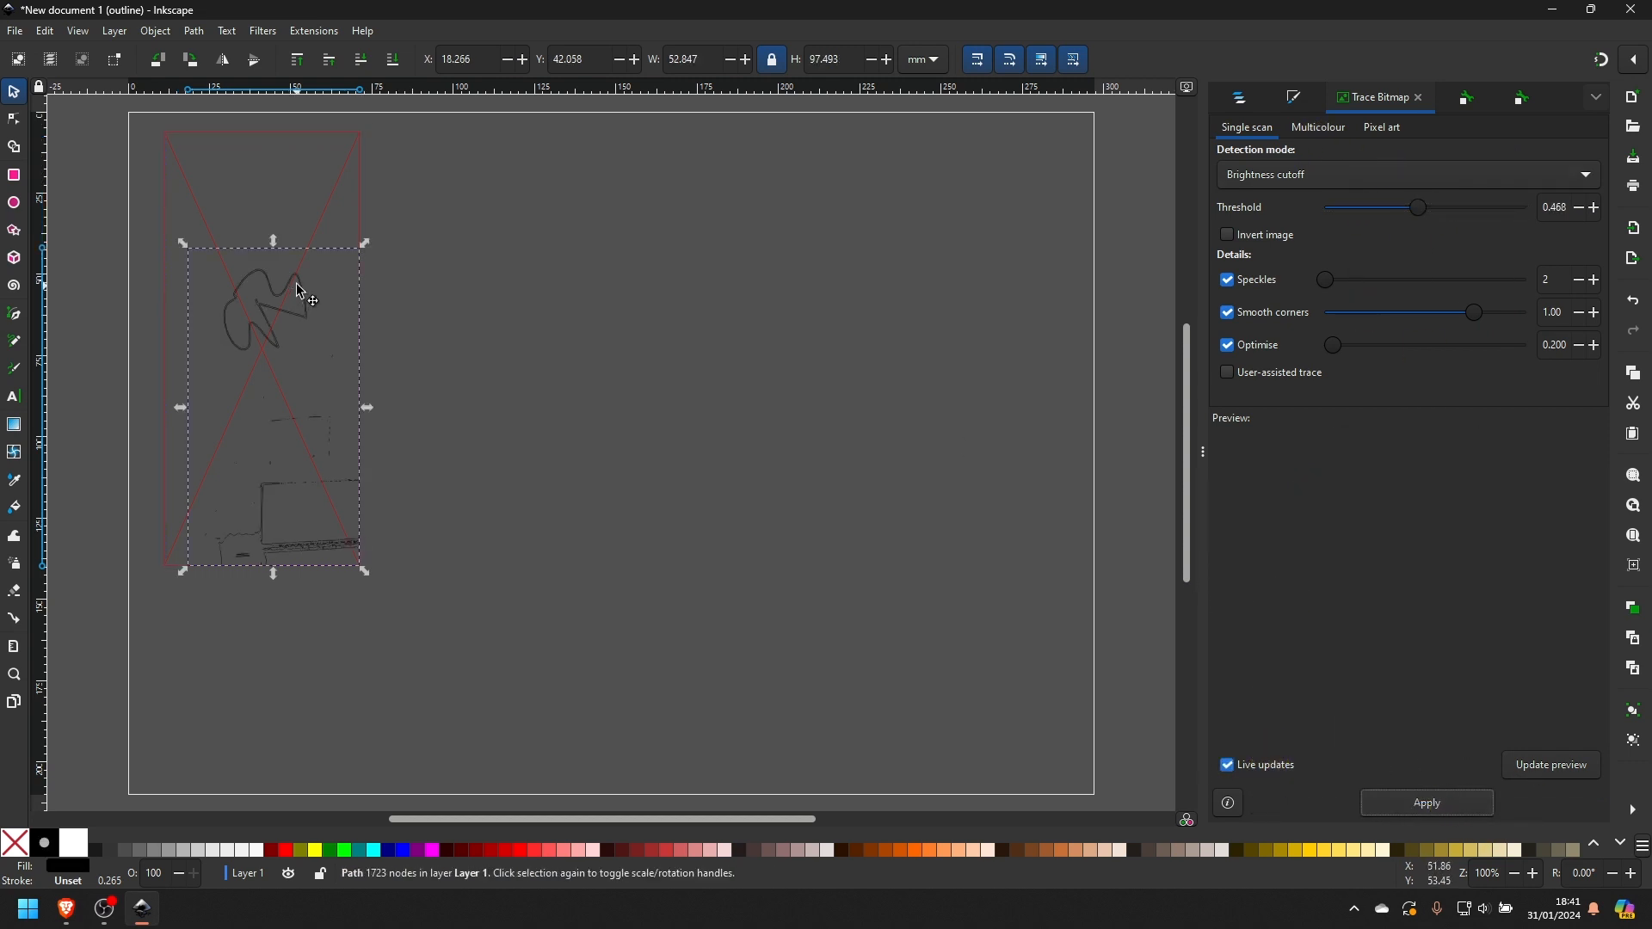
mouse_move(294, 288)
left_mouse_down()
mouse_move(809, 300)
mouse_move(1016, 256)
mouse_move(981, 232)
left_mouse_up()
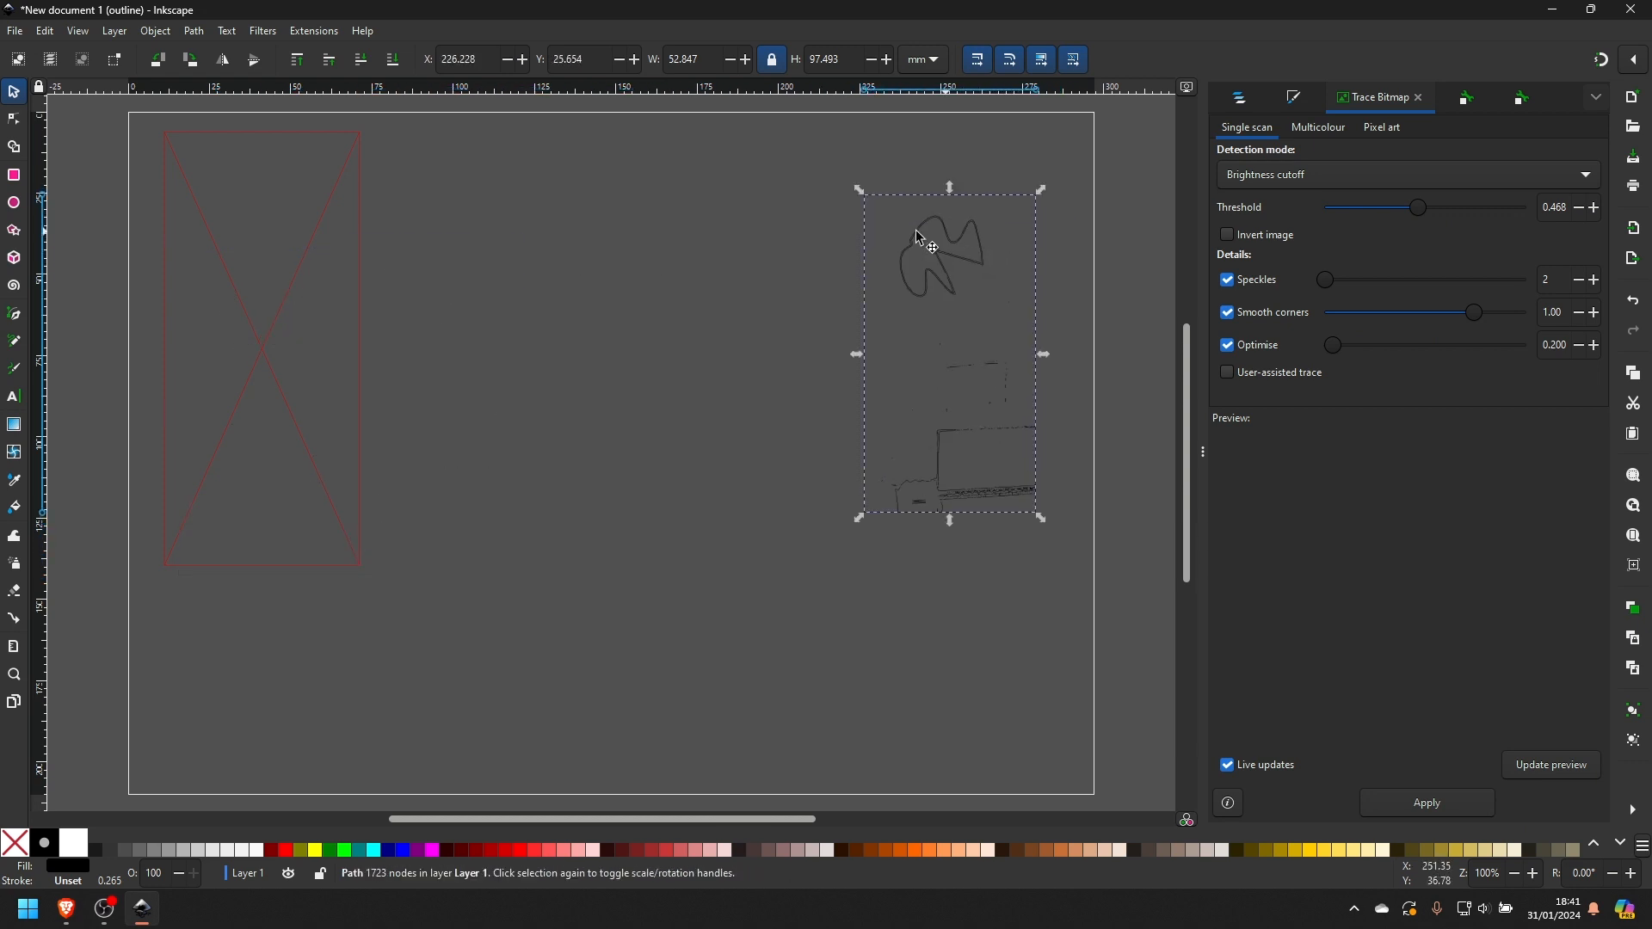
- Trace the image again using Edge detection with edge threshold 1.000 and place the result left of the first trace
left_click(1282, 181)
left_click(1293, 205)
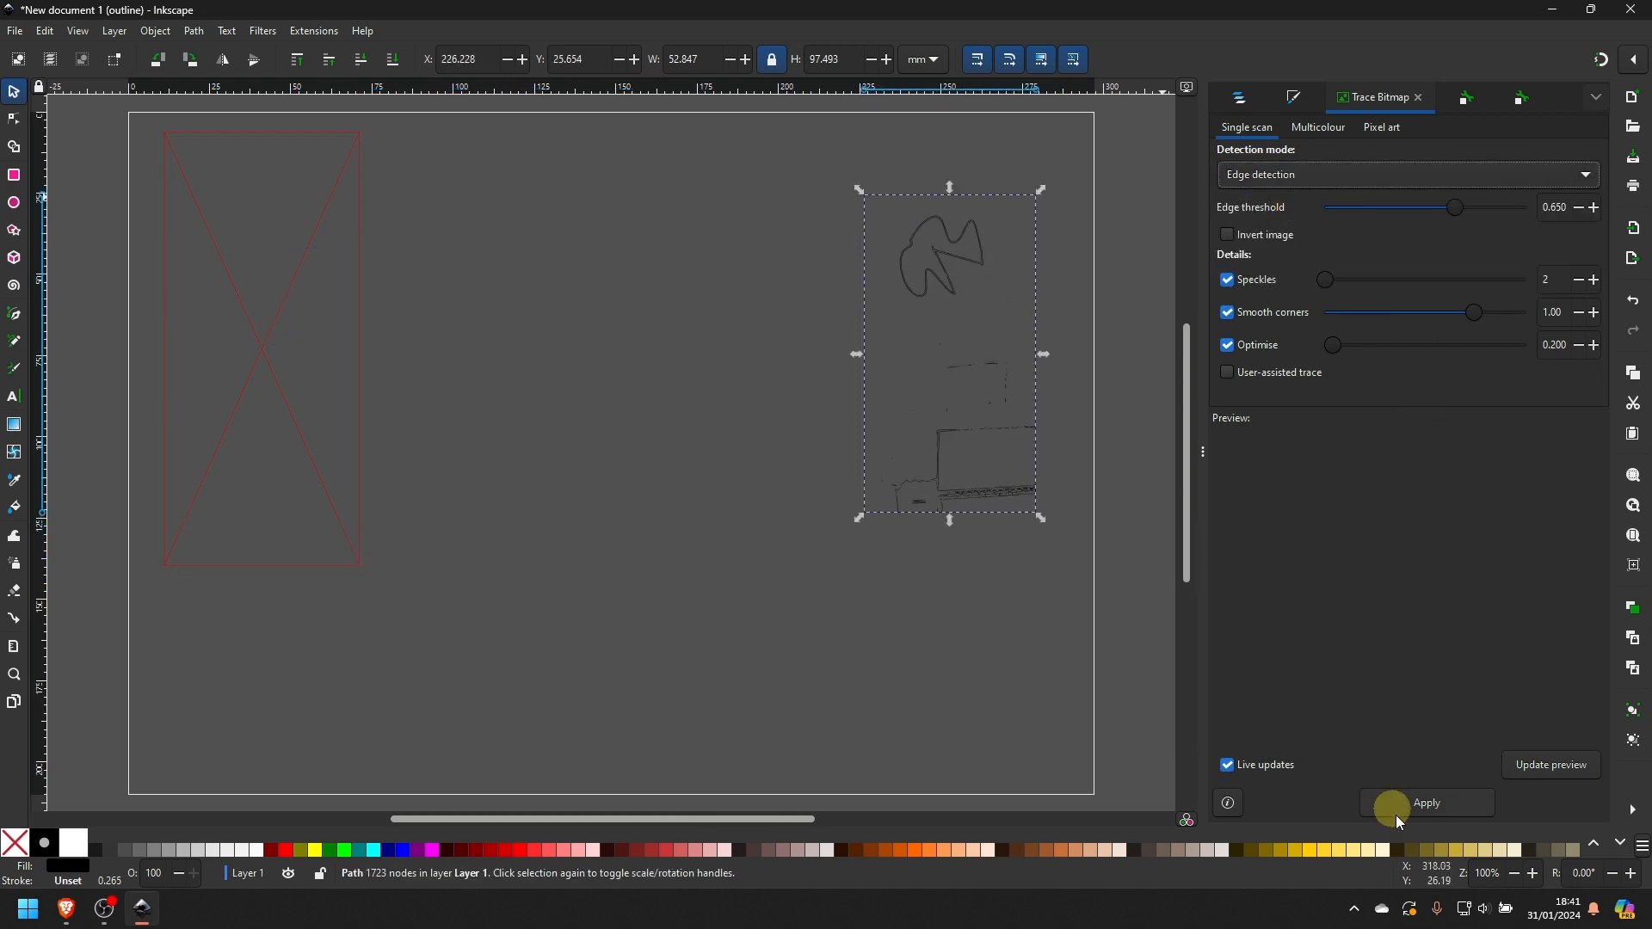
left_click(404, 364)
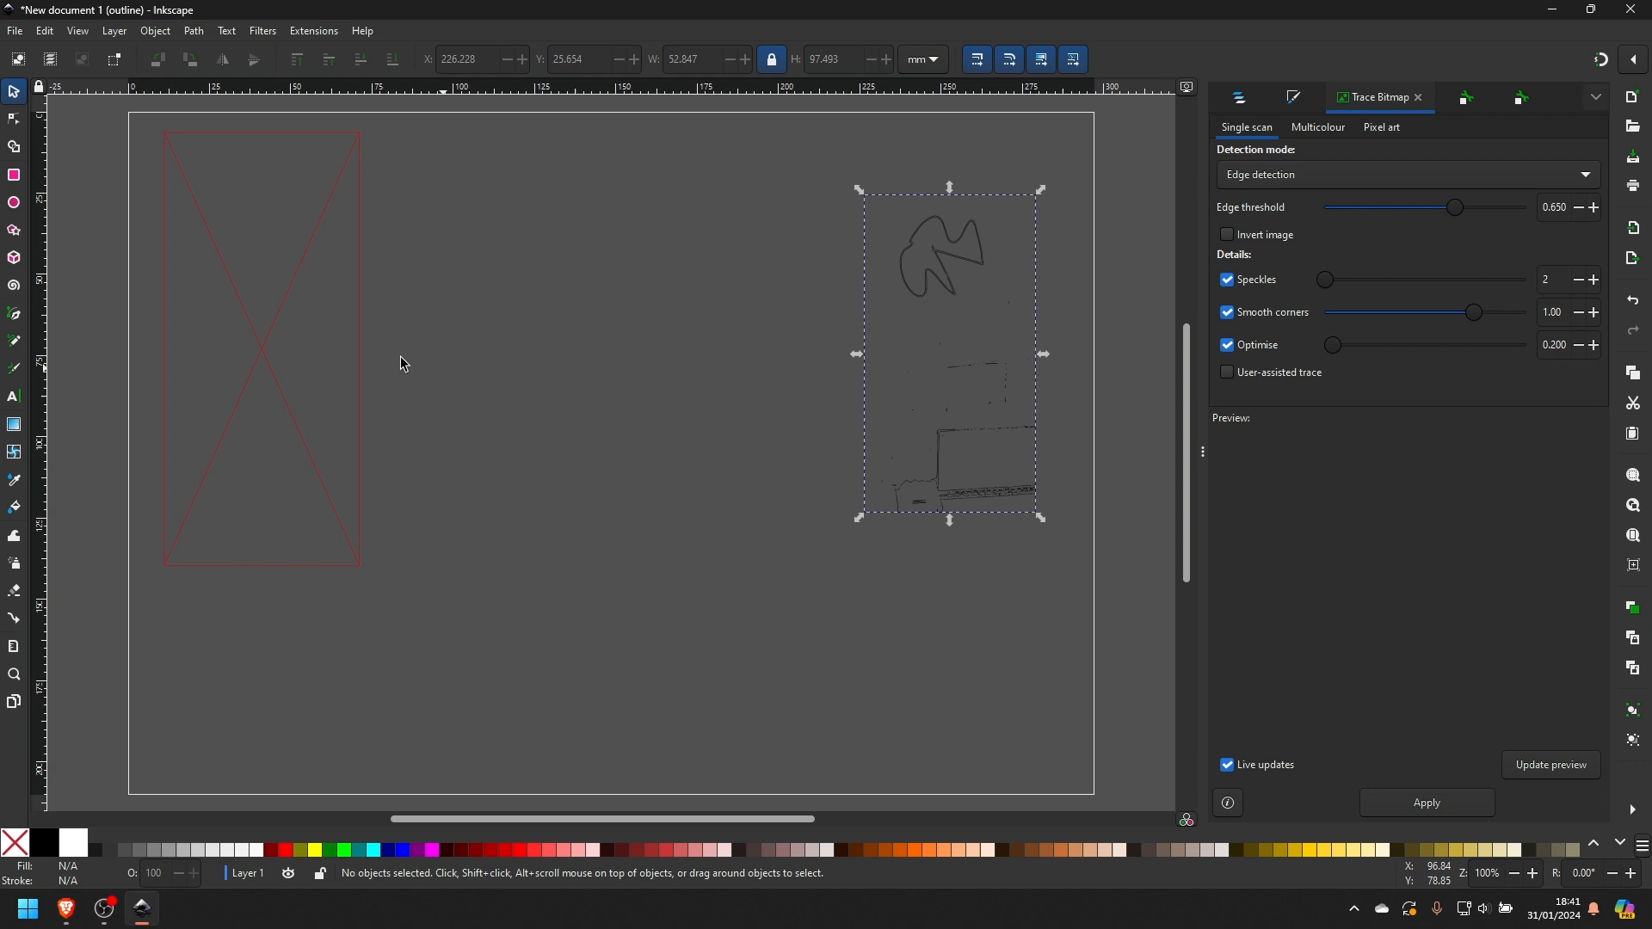
left_click(311, 272)
left_click(1357, 172)
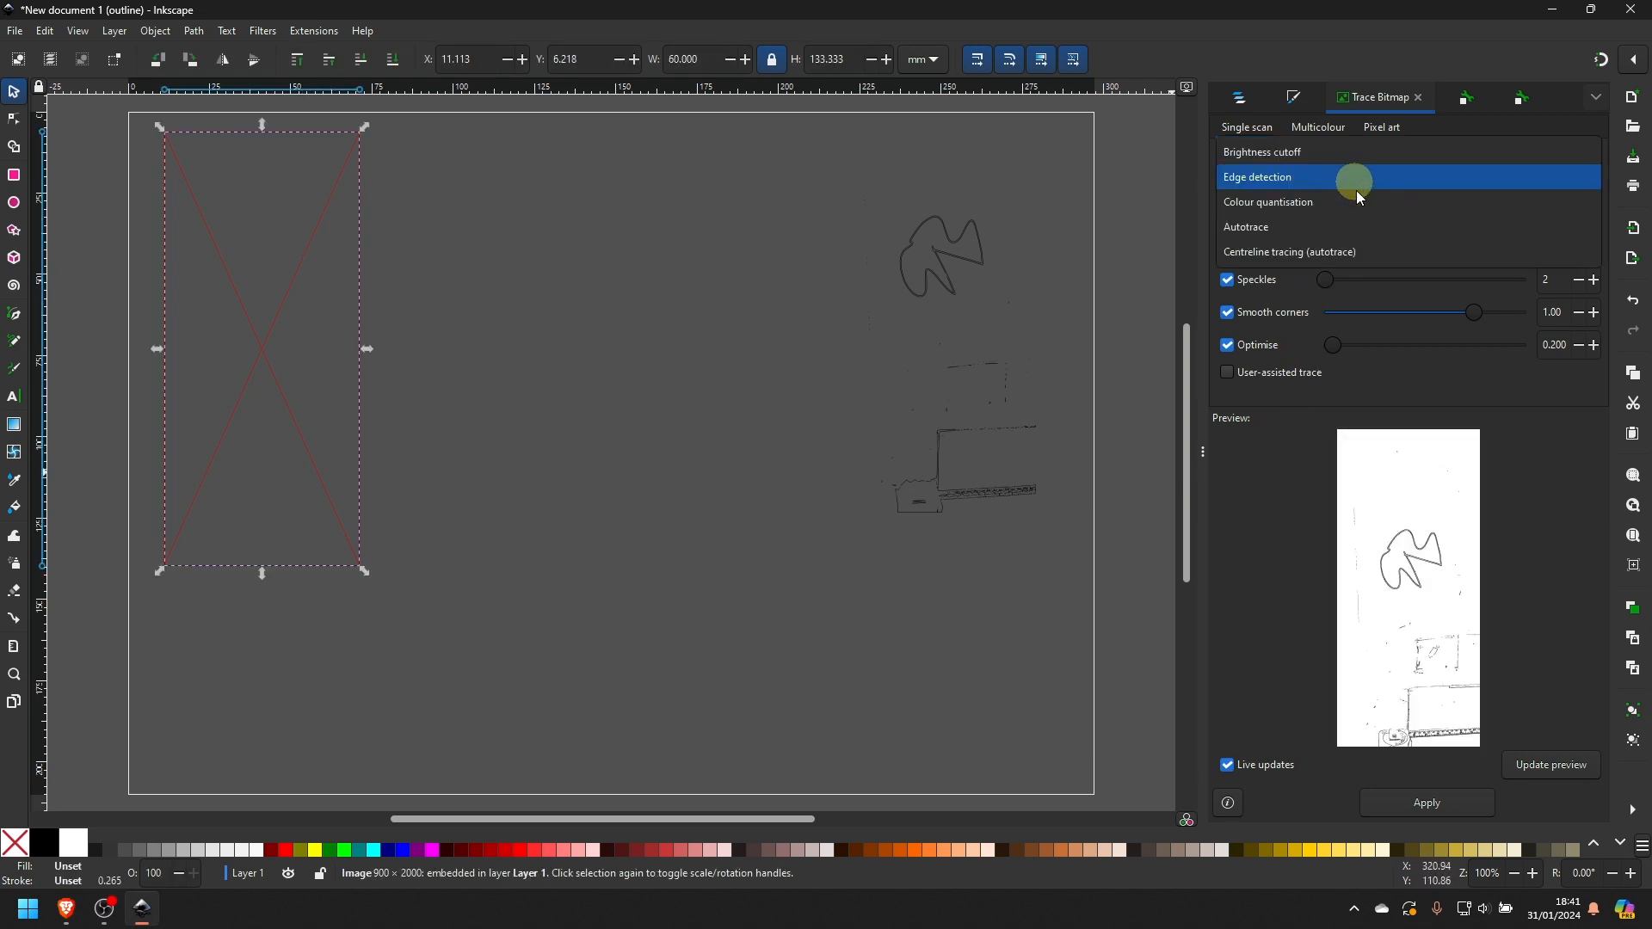
left_click(1357, 177)
mouse_move(1454, 208)
left_mouse_down()
mouse_move(1329, 211)
mouse_move(1527, 209)
left_mouse_up()
left_click(1454, 801)
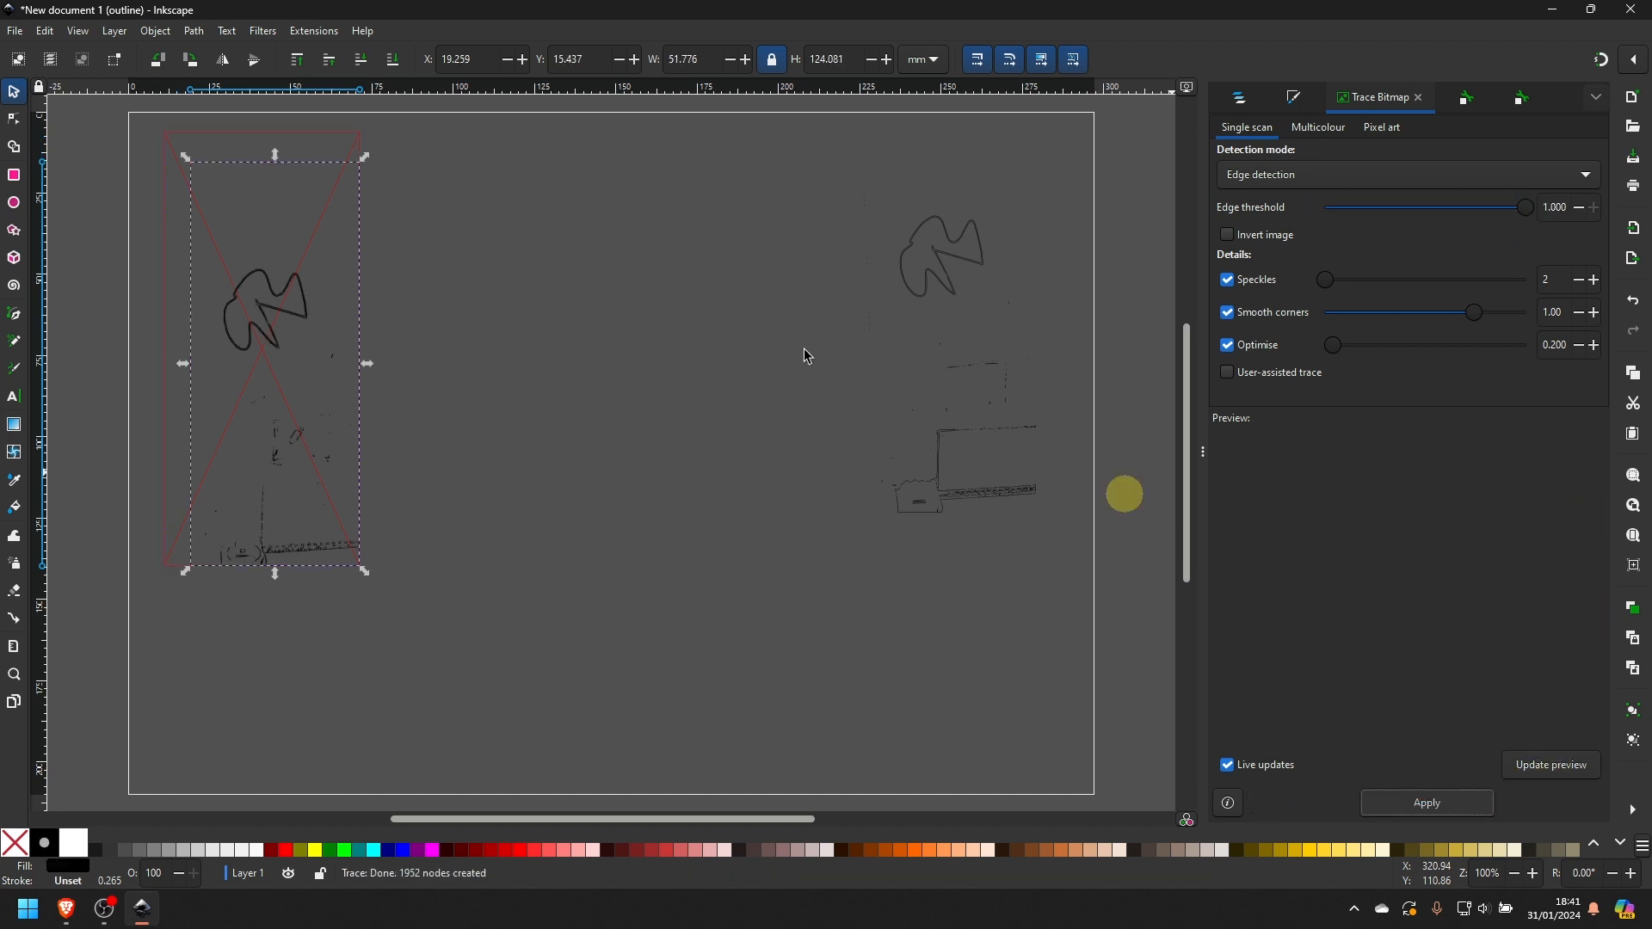
mouse_move(276, 281)
left_mouse_down()
mouse_move(576, 261)
mouse_move(696, 276)
mouse_move(741, 234)
mouse_move(794, 243)
left_mouse_up()
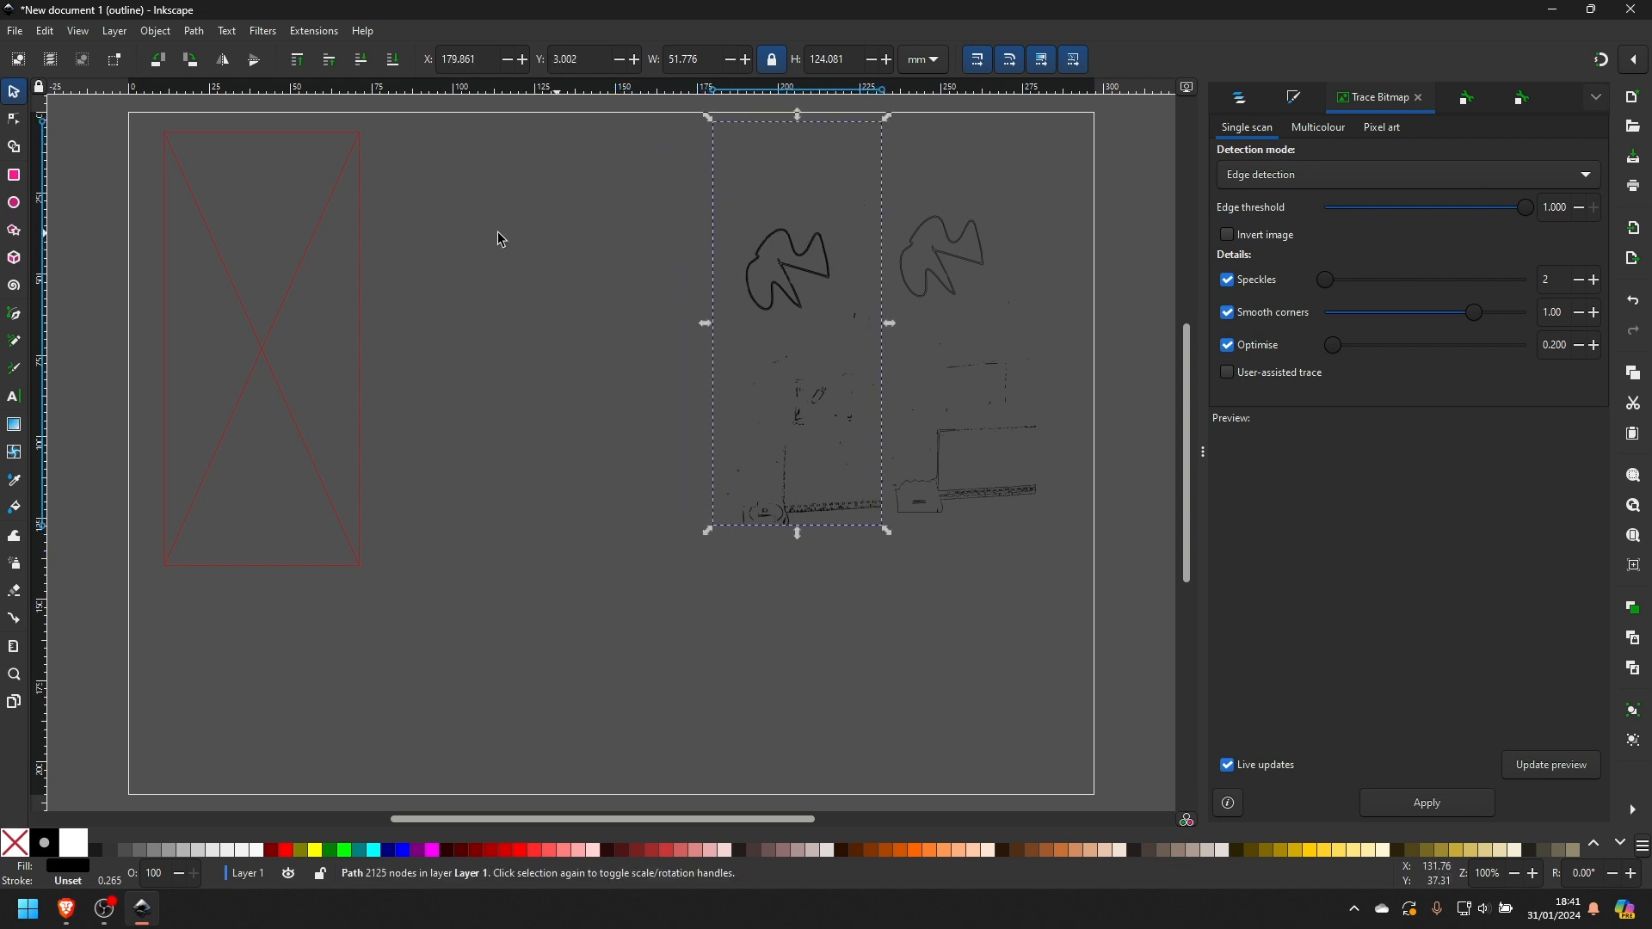
- Trace the image using Centreline tracing (autotrace) with 8 filter iterations and place the result left of the edge detection trace
double_click(322, 247)
left_click(1334, 174)
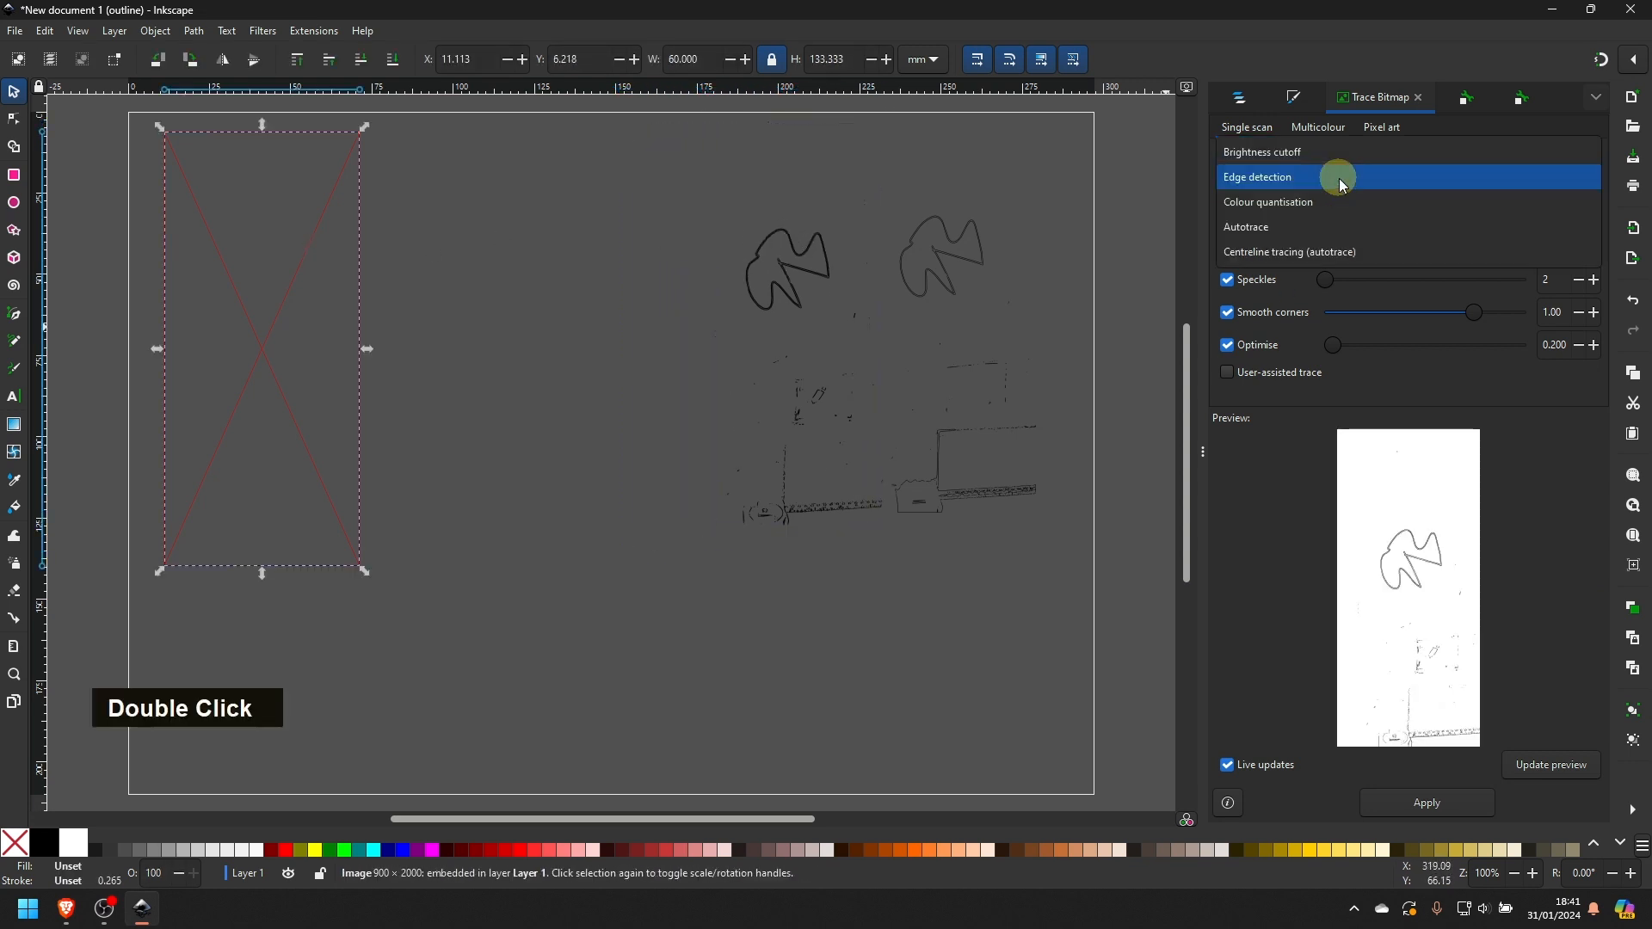
left_click(1316, 249)
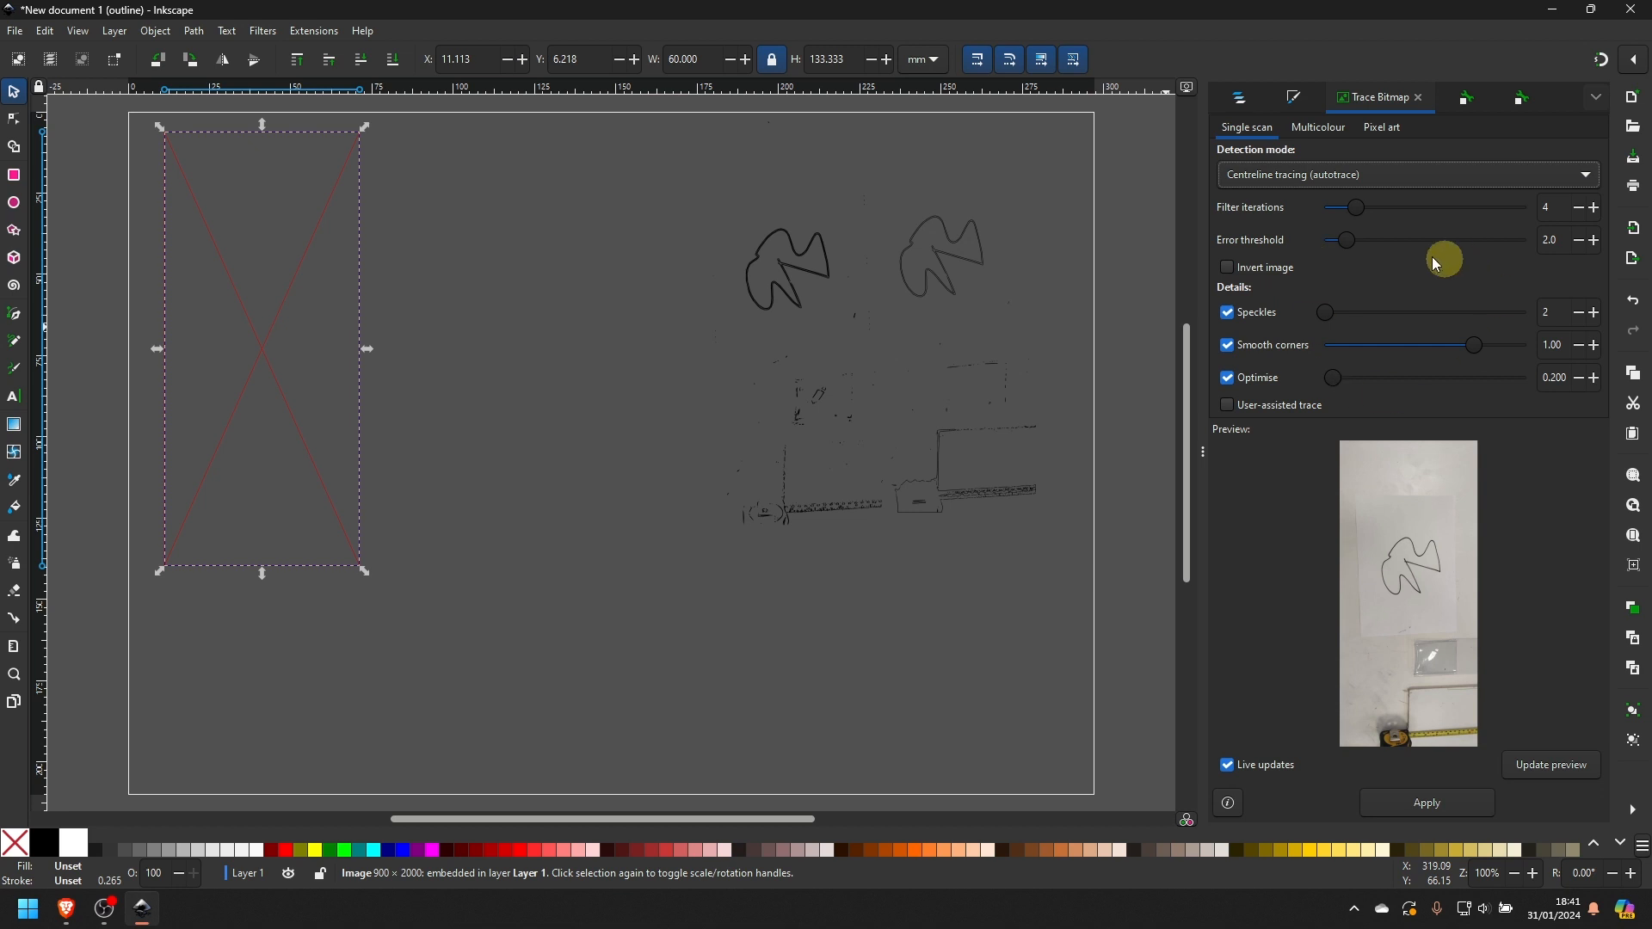
left_click_drag(1356, 208, 1394, 208)
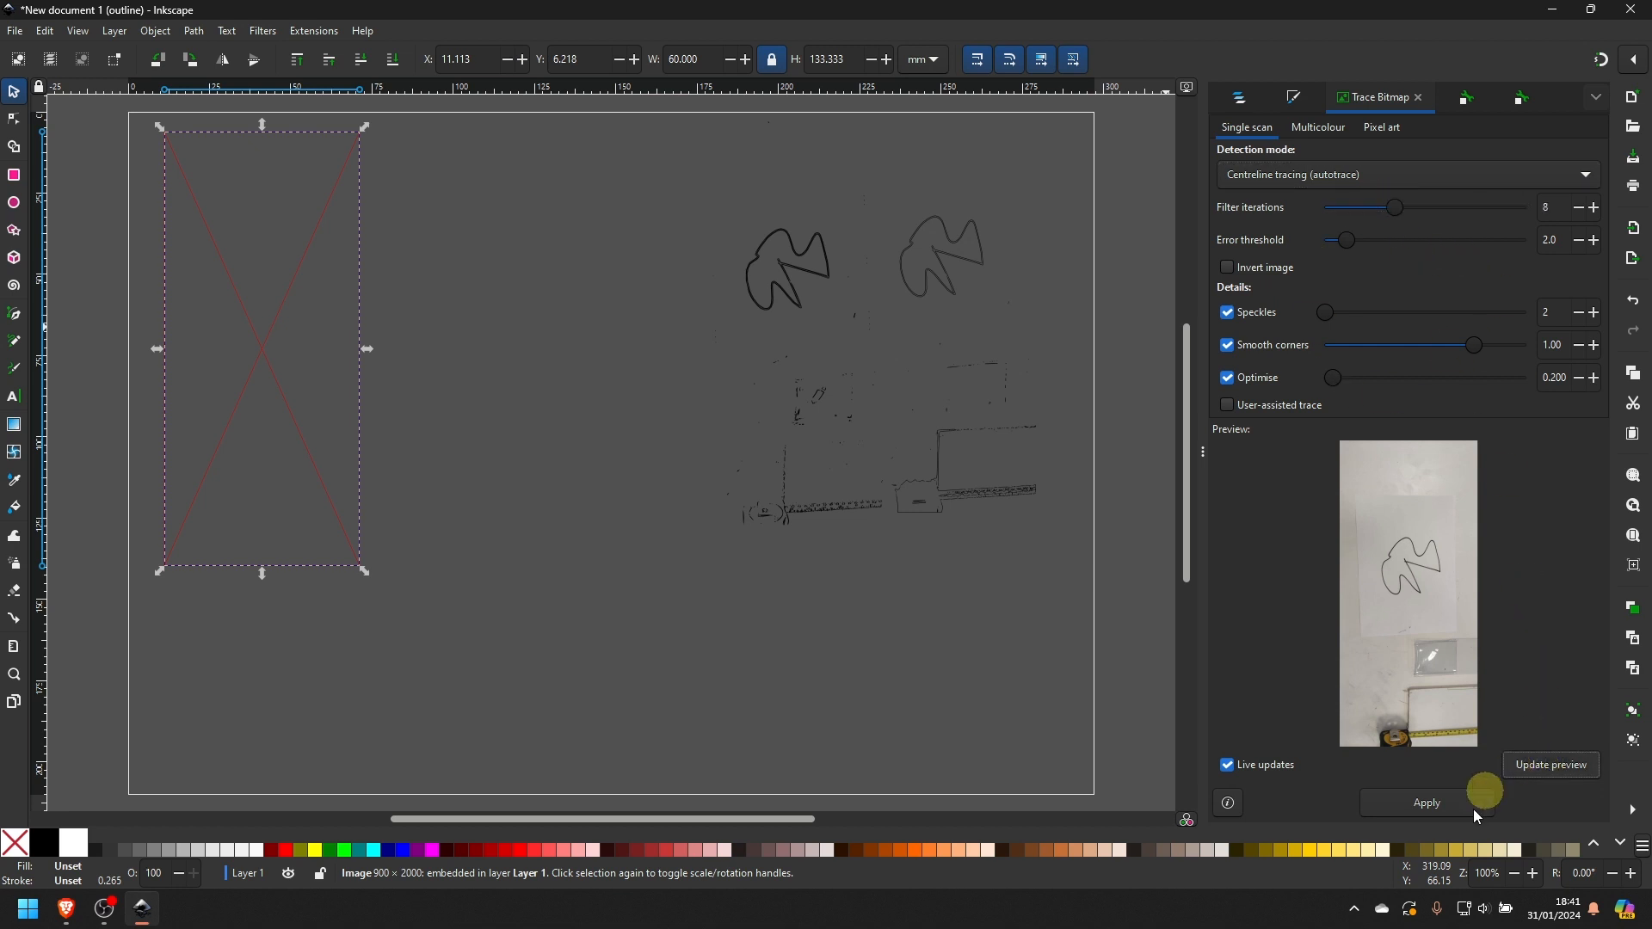
left_click(1430, 802)
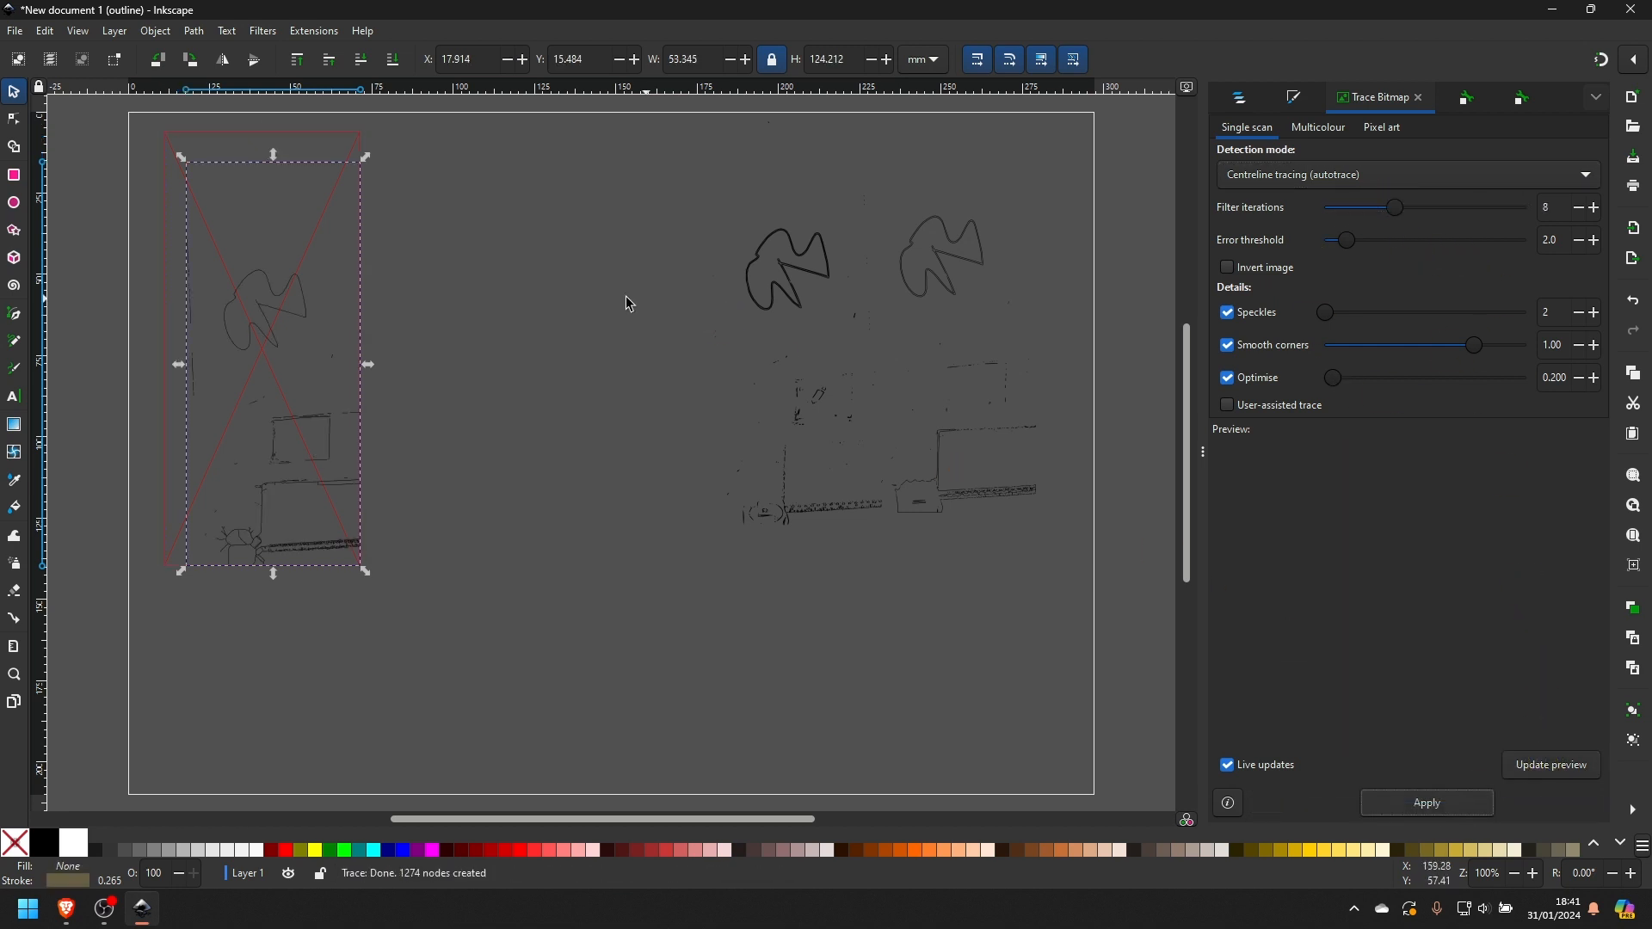
mouse_move(301, 287)
left_mouse_down()
mouse_move(684, 283)
mouse_move(662, 270)
mouse_move(671, 257)
left_mouse_up()
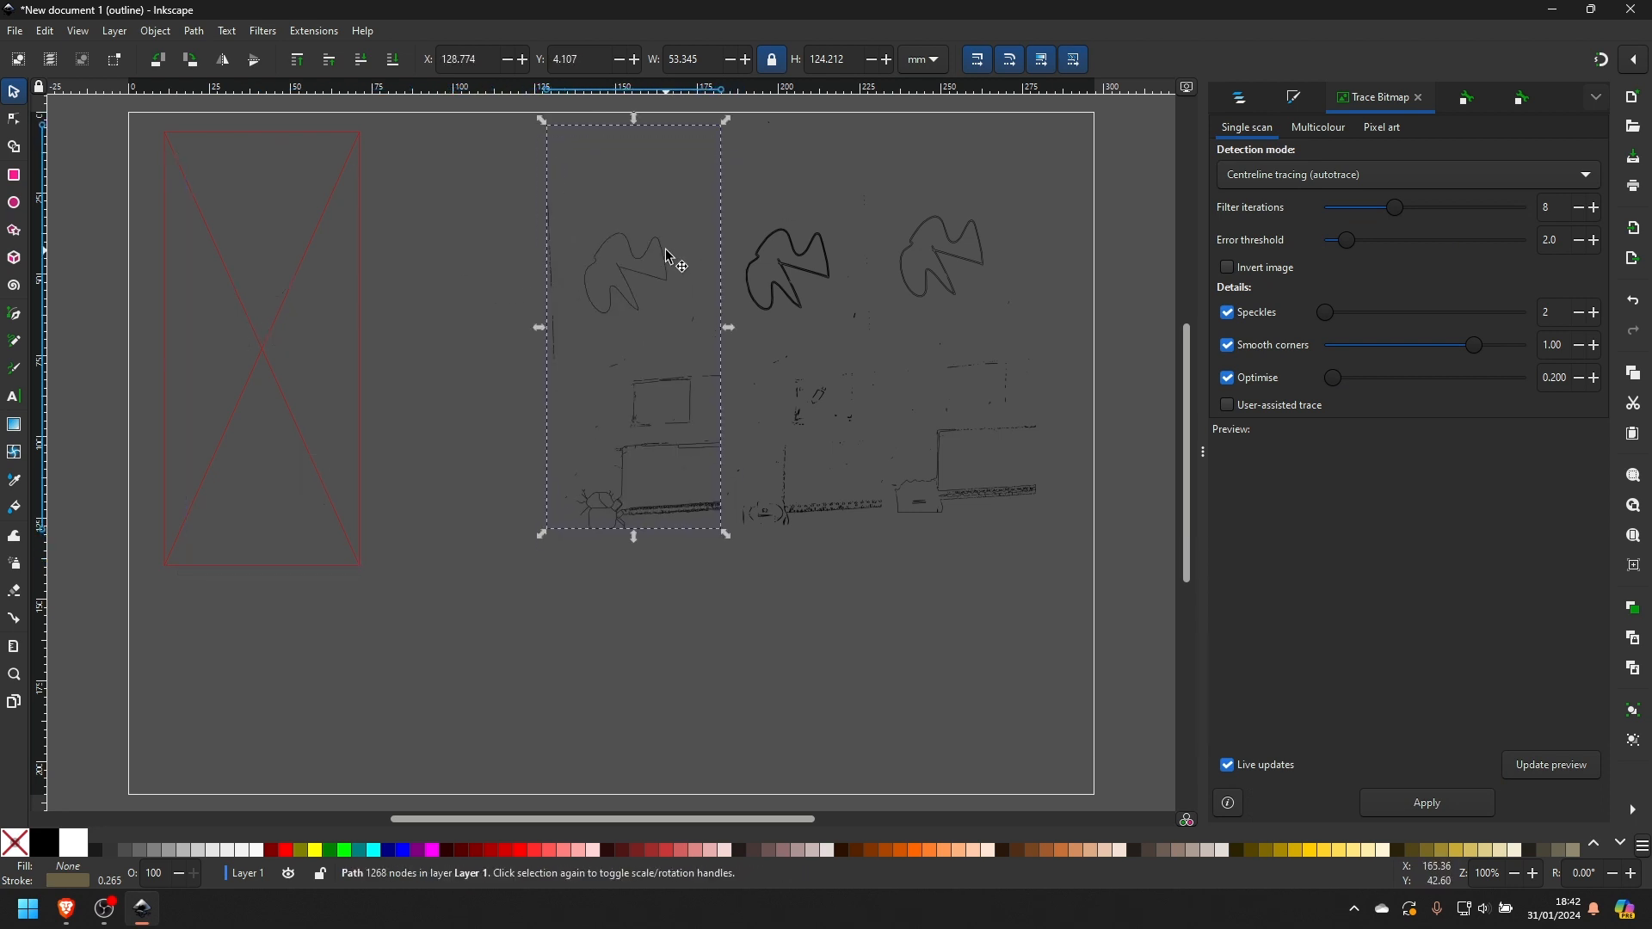
- Select all three traced paths together and break them apart into separate subpaths
left_click(822, 267, "shift")
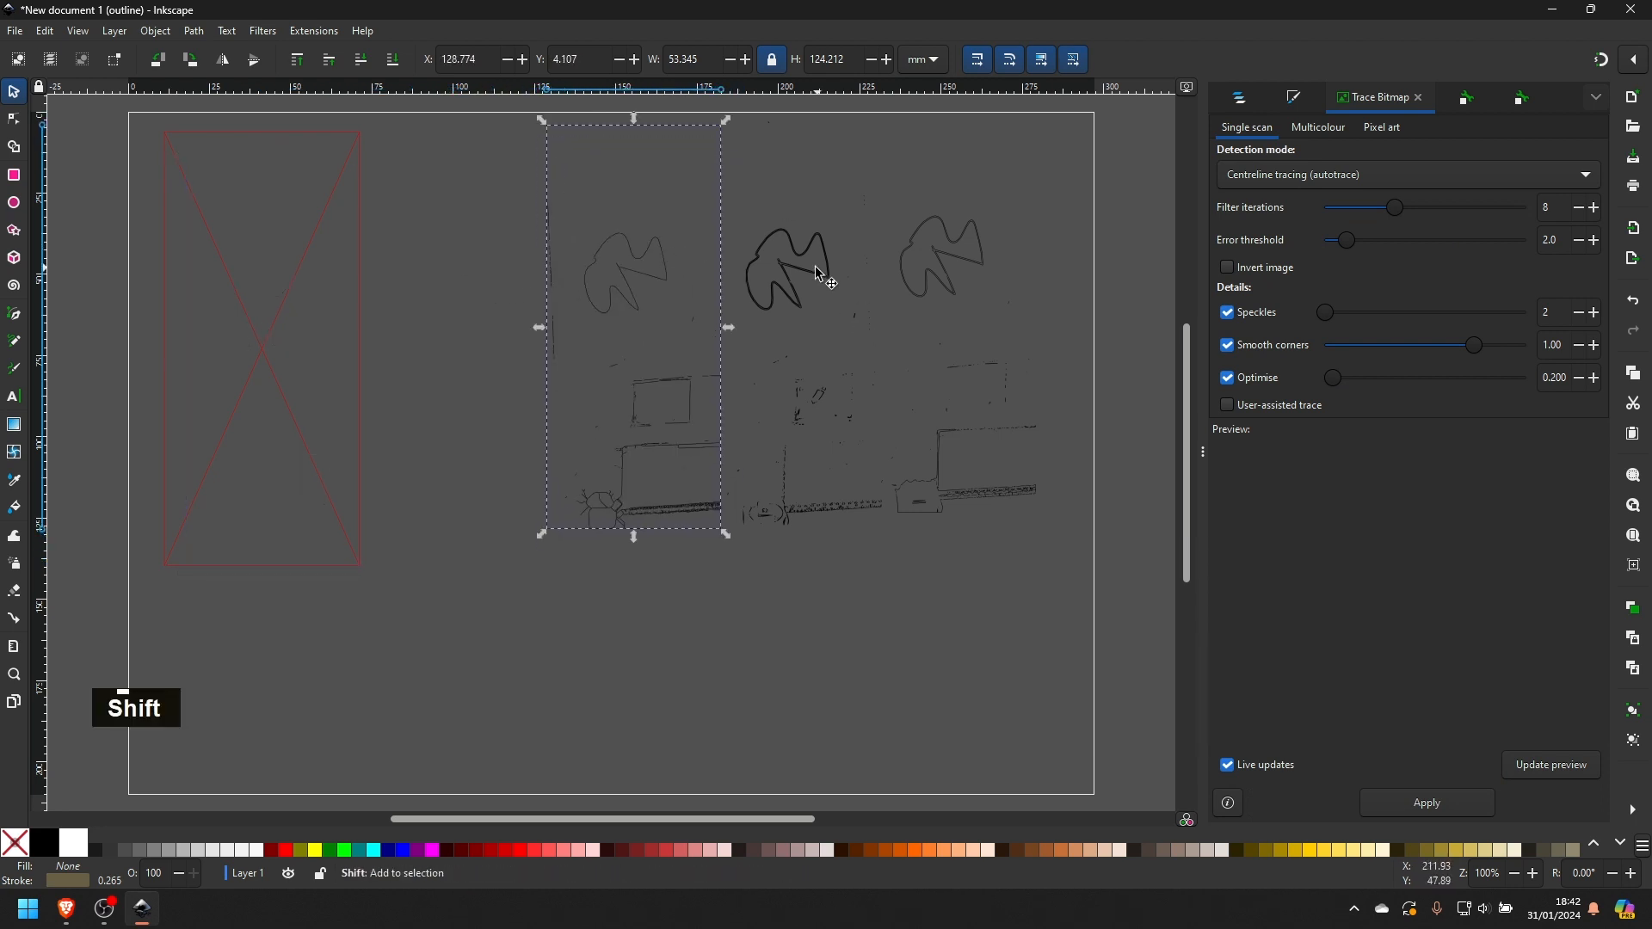
left_click(951, 262, "shift")
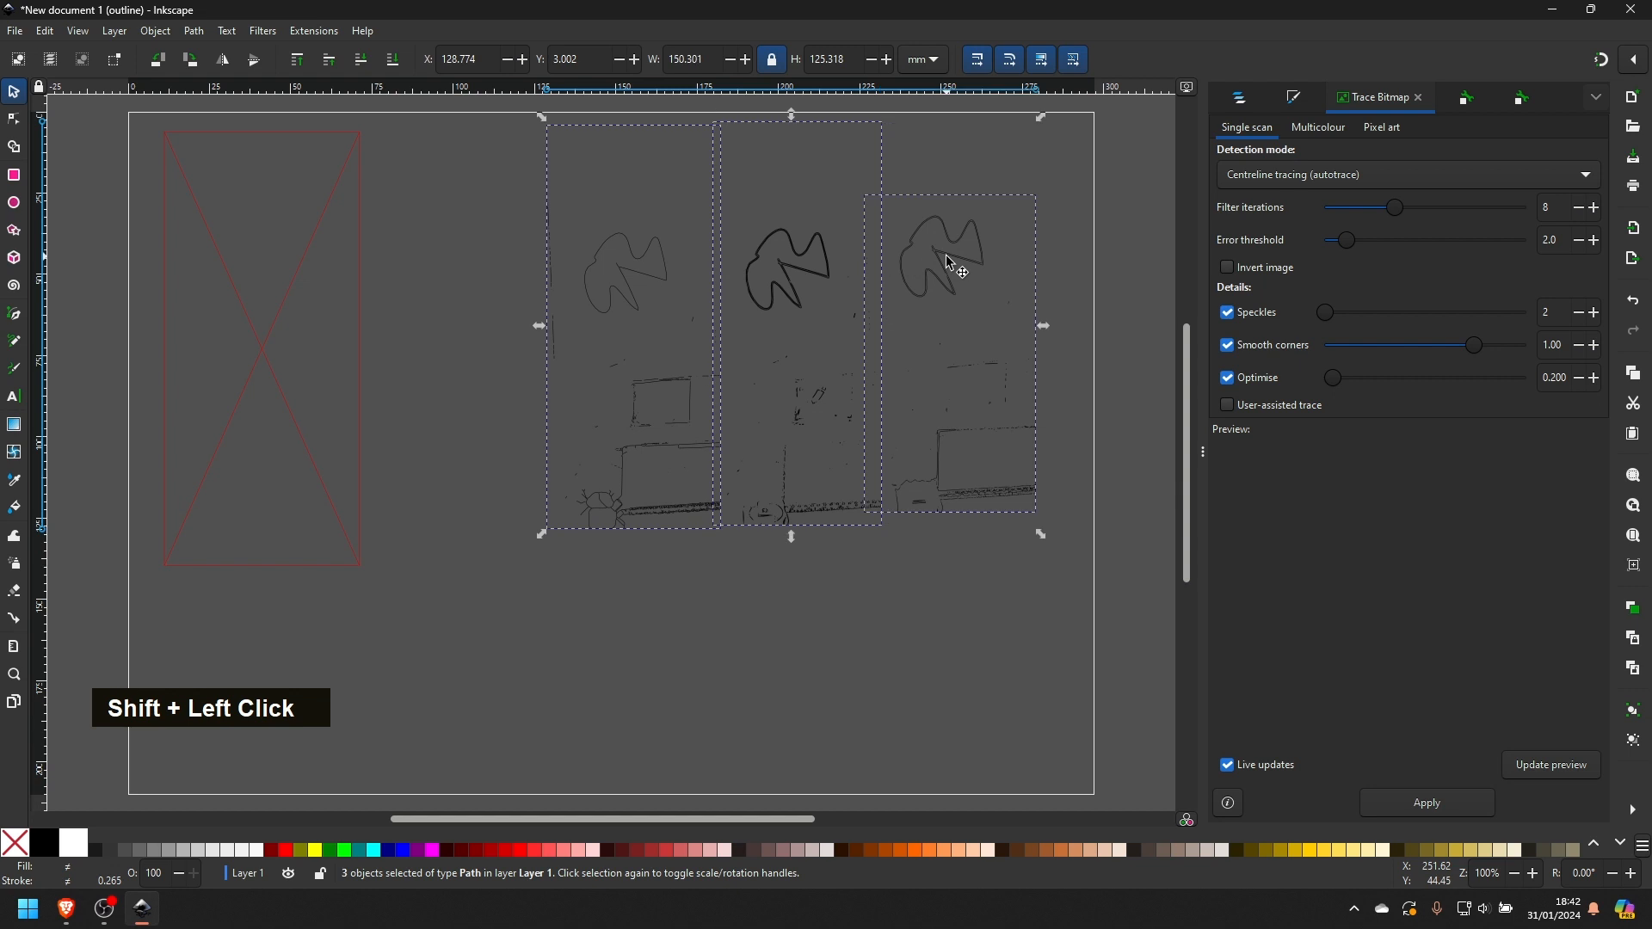
left_click(194, 31)
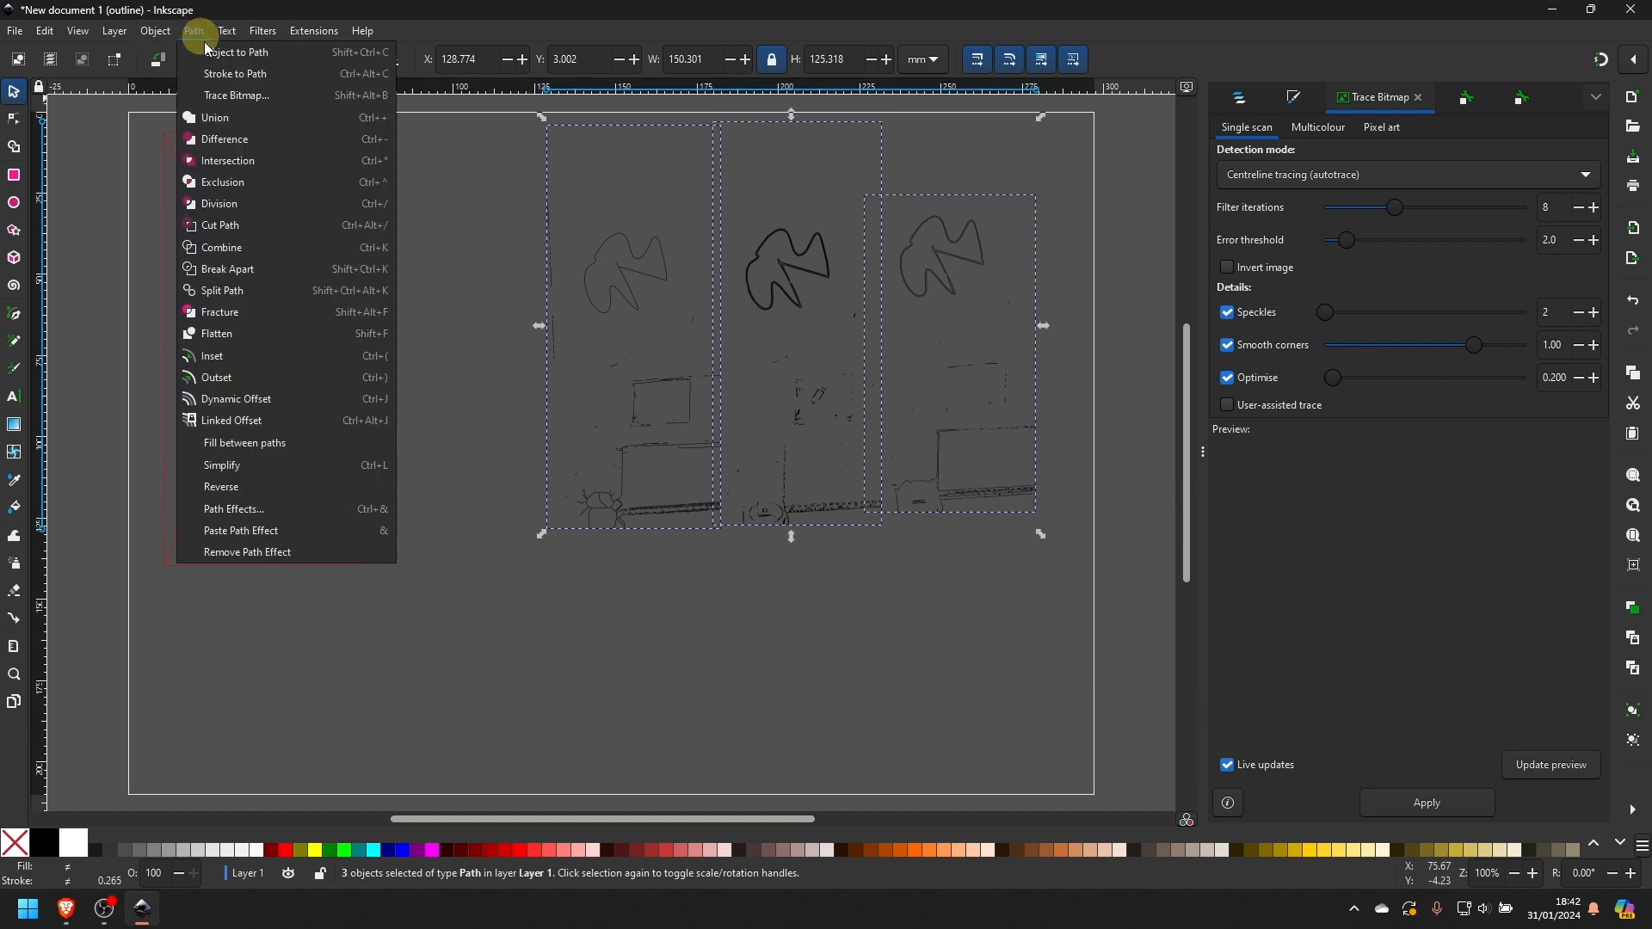
left_click(266, 270)
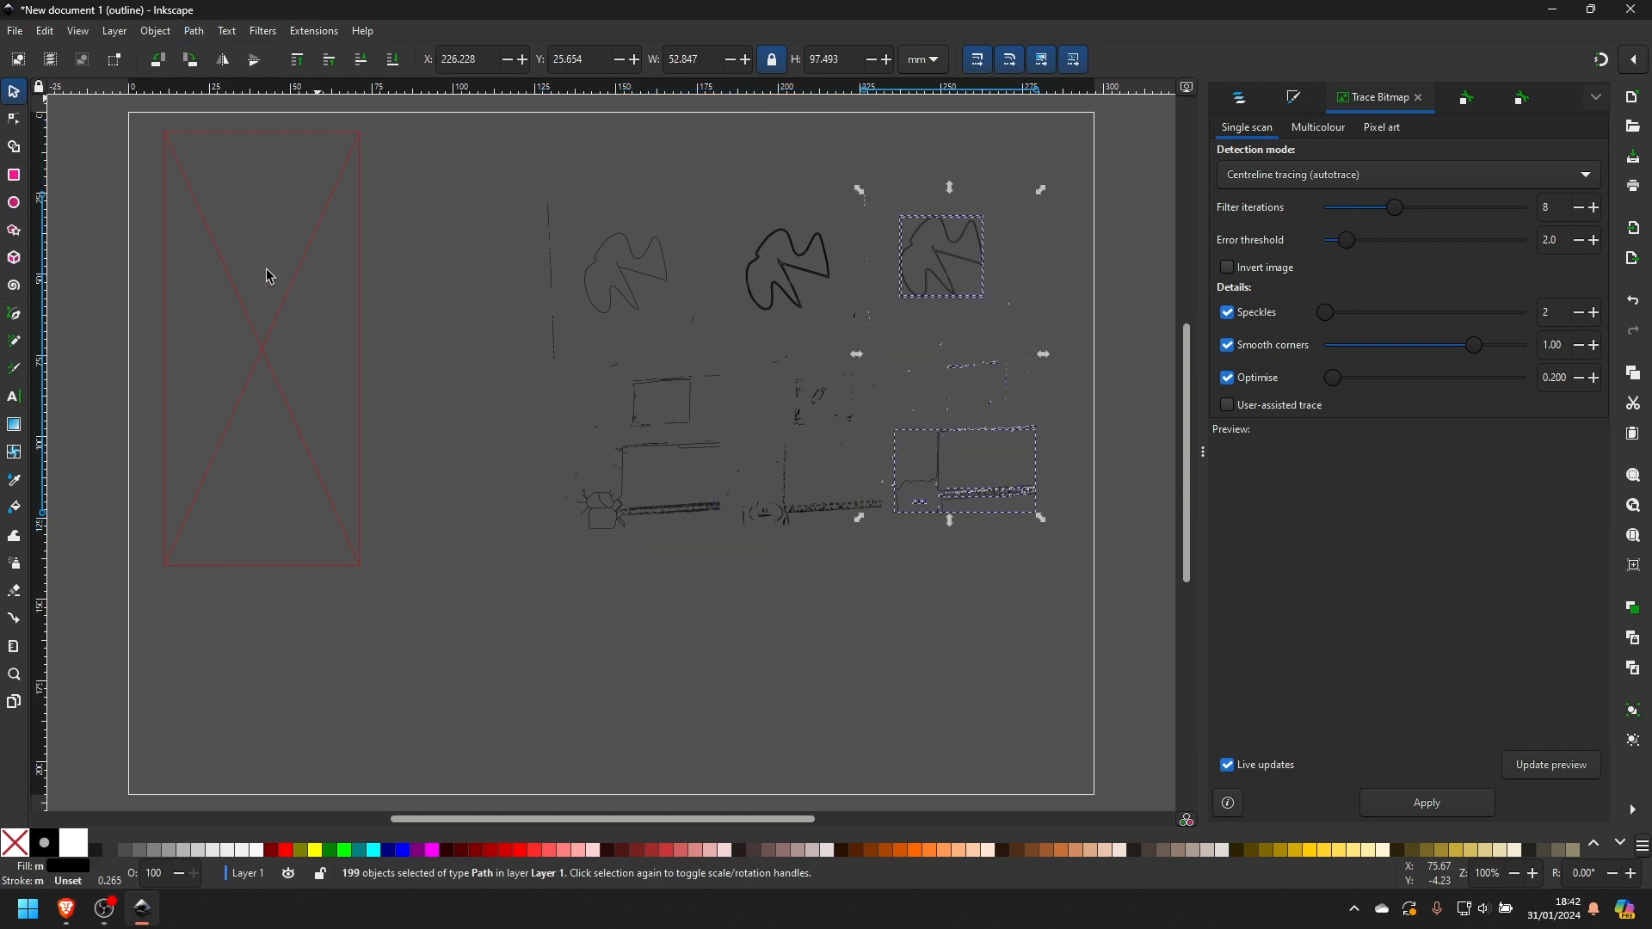
left_click(613, 269)
- Delete the stray background fragments below and around the three traced leaf-like outlines
left_click_drag(462, 341, 1090, 578)
key("Delete")
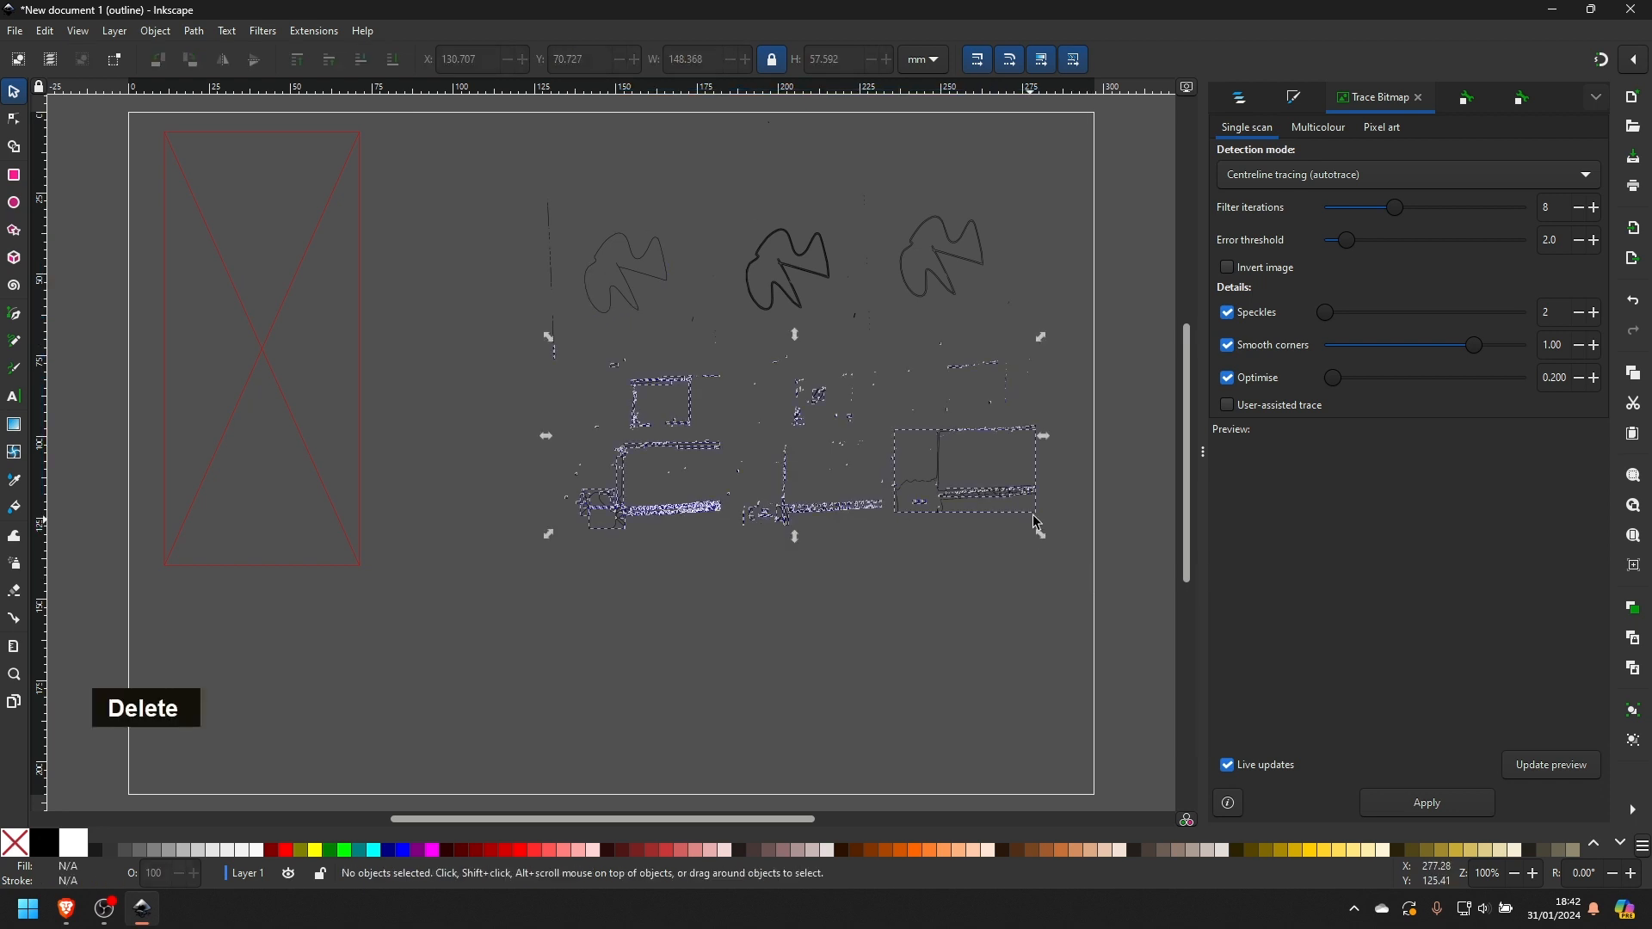
left_click_drag(890, 365, 835, 306)
key("Delete")
left_click_drag(671, 306, 723, 370)
key("Delete")
mouse_move(483, 159)
left_mouse_down()
mouse_move(578, 387)
mouse_move(1012, 485)
mouse_move(1069, 616)
left_mouse_up()
key("Delete")
left_click_drag(839, 160, 895, 325)
key("Delete")
left_click_drag(688, 182, 729, 325)
key("Delete")
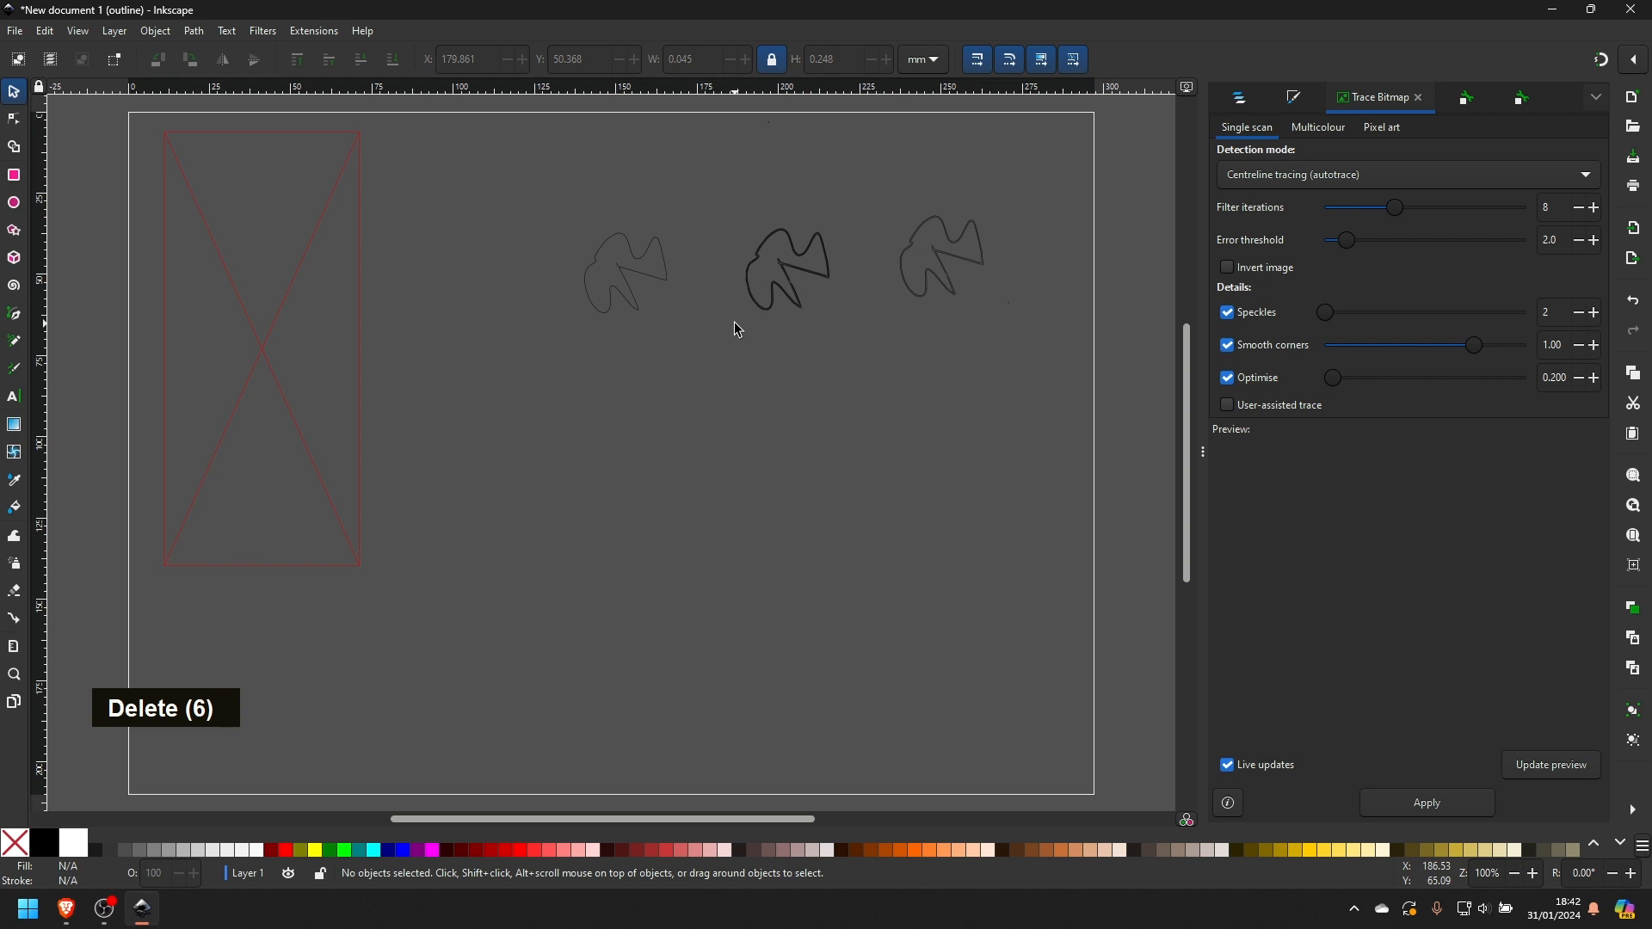
- Select all three traces together and enlarge them to about 250 mm wide by 57 mm high
left_click_drag(555, 190, 1060, 401)
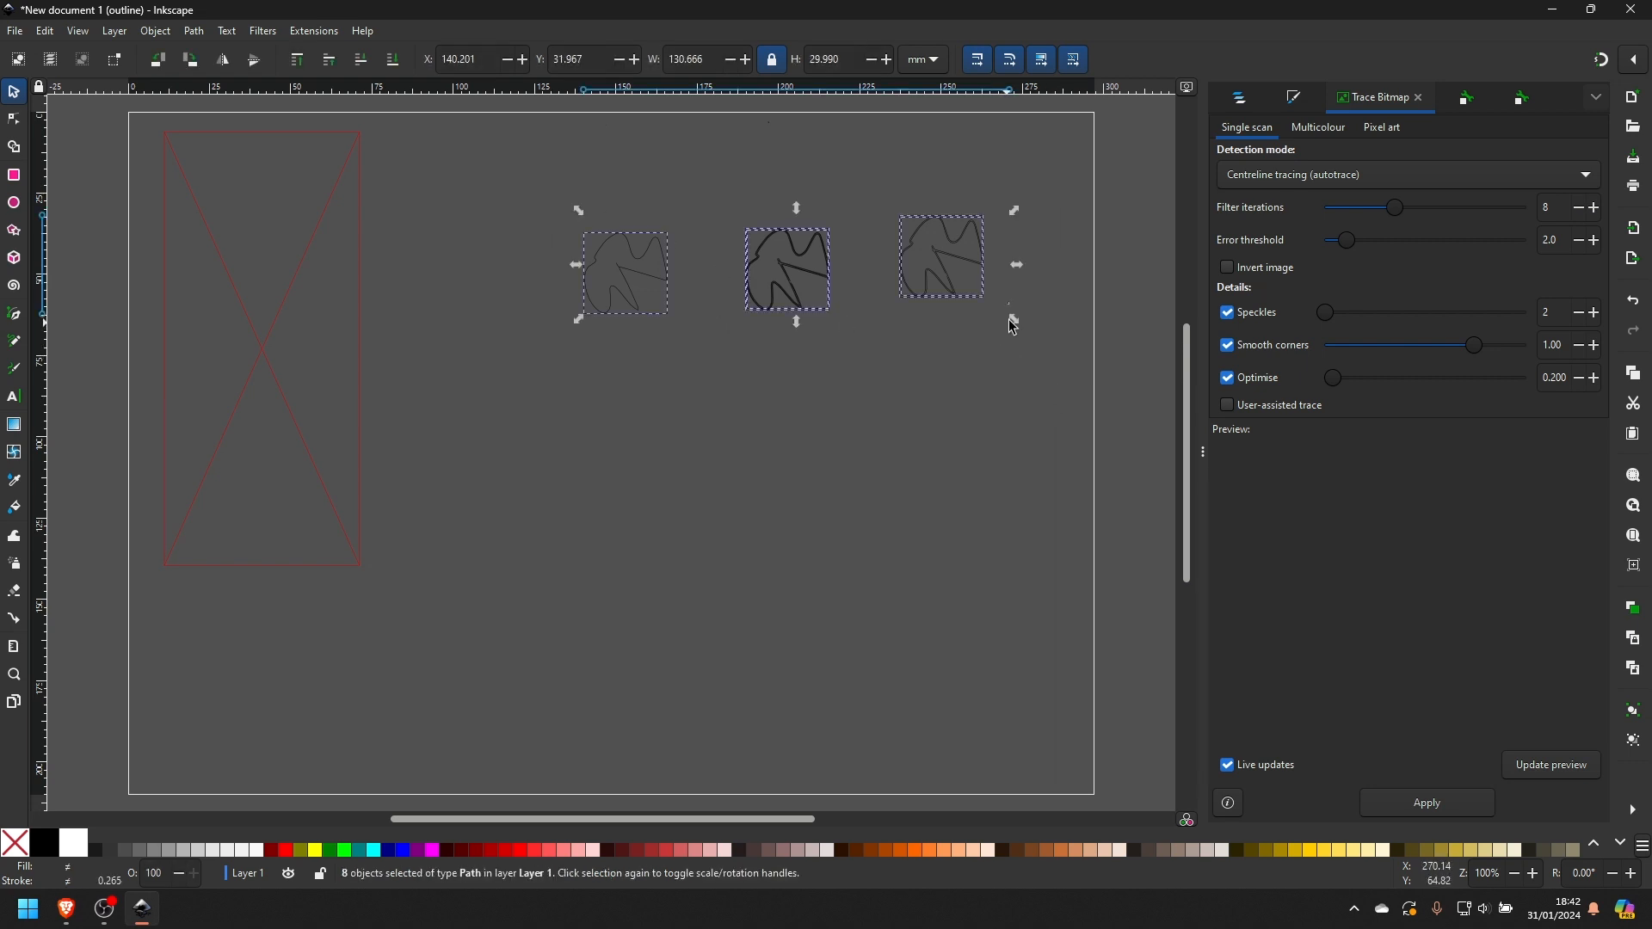
left_click_drag(1015, 320, 1099, 399)
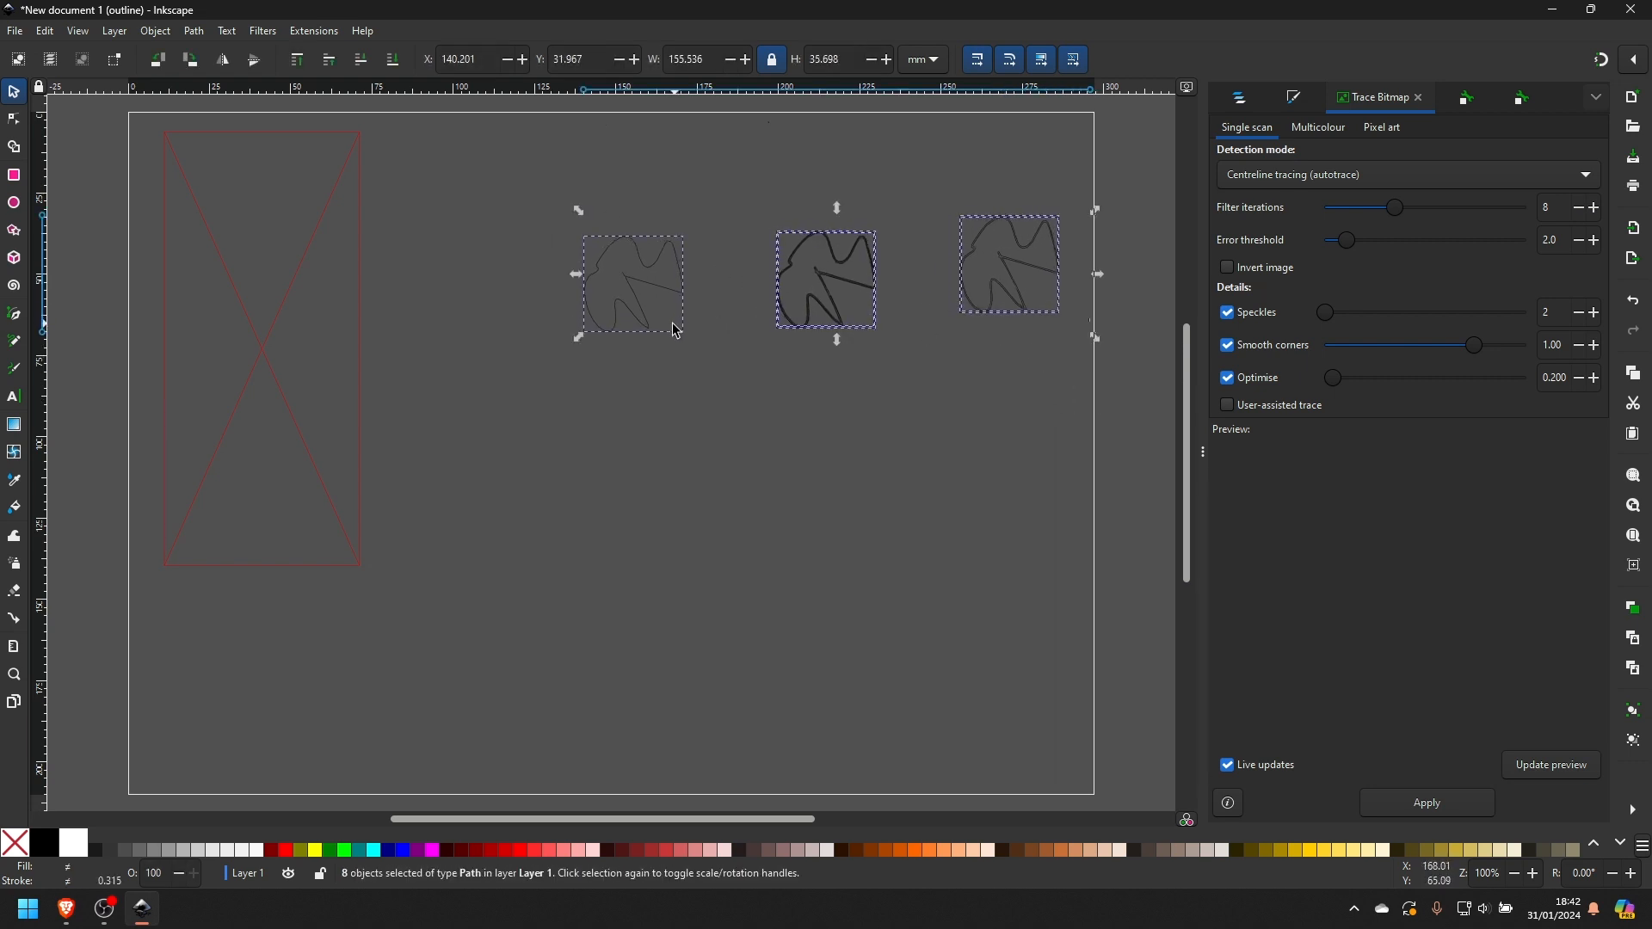
left_click_drag(579, 338, 273, 461)
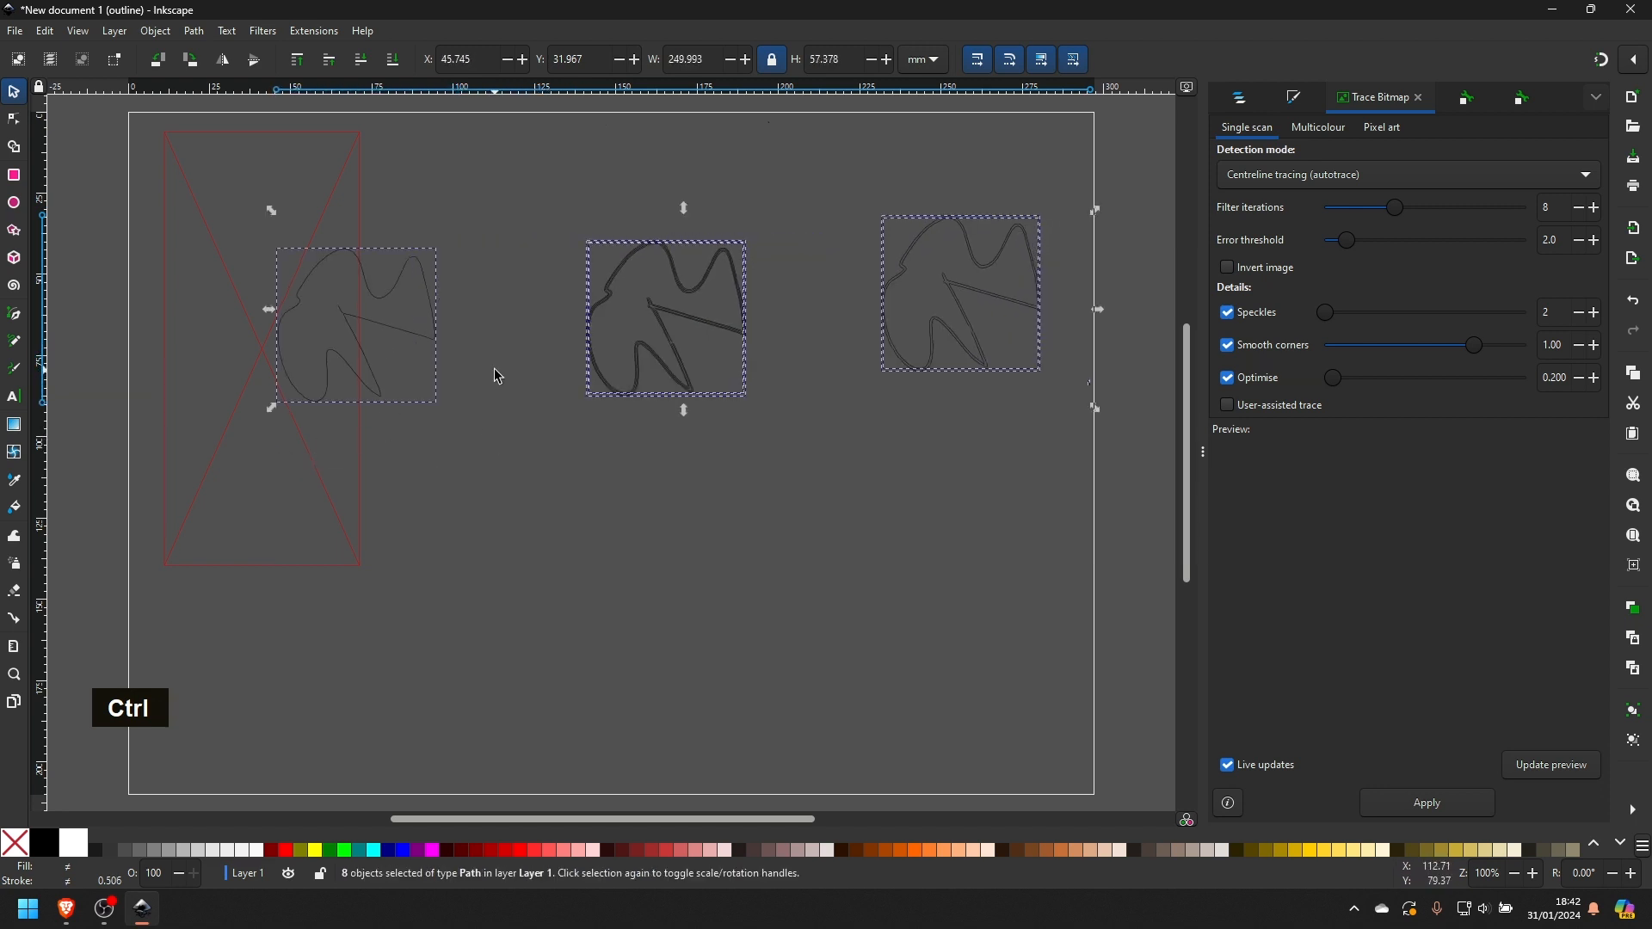
- Move each of the three traces down separately so they form a lower row clear of the source image
double_click(502, 413)
left_click_drag(502, 417, 259, 230)
mouse_move(352, 321)
left_mouse_down()
mouse_move(445, 329)
mouse_move(737, 483)
mouse_move(811, 483)
mouse_move(520, 451)
left_mouse_up()
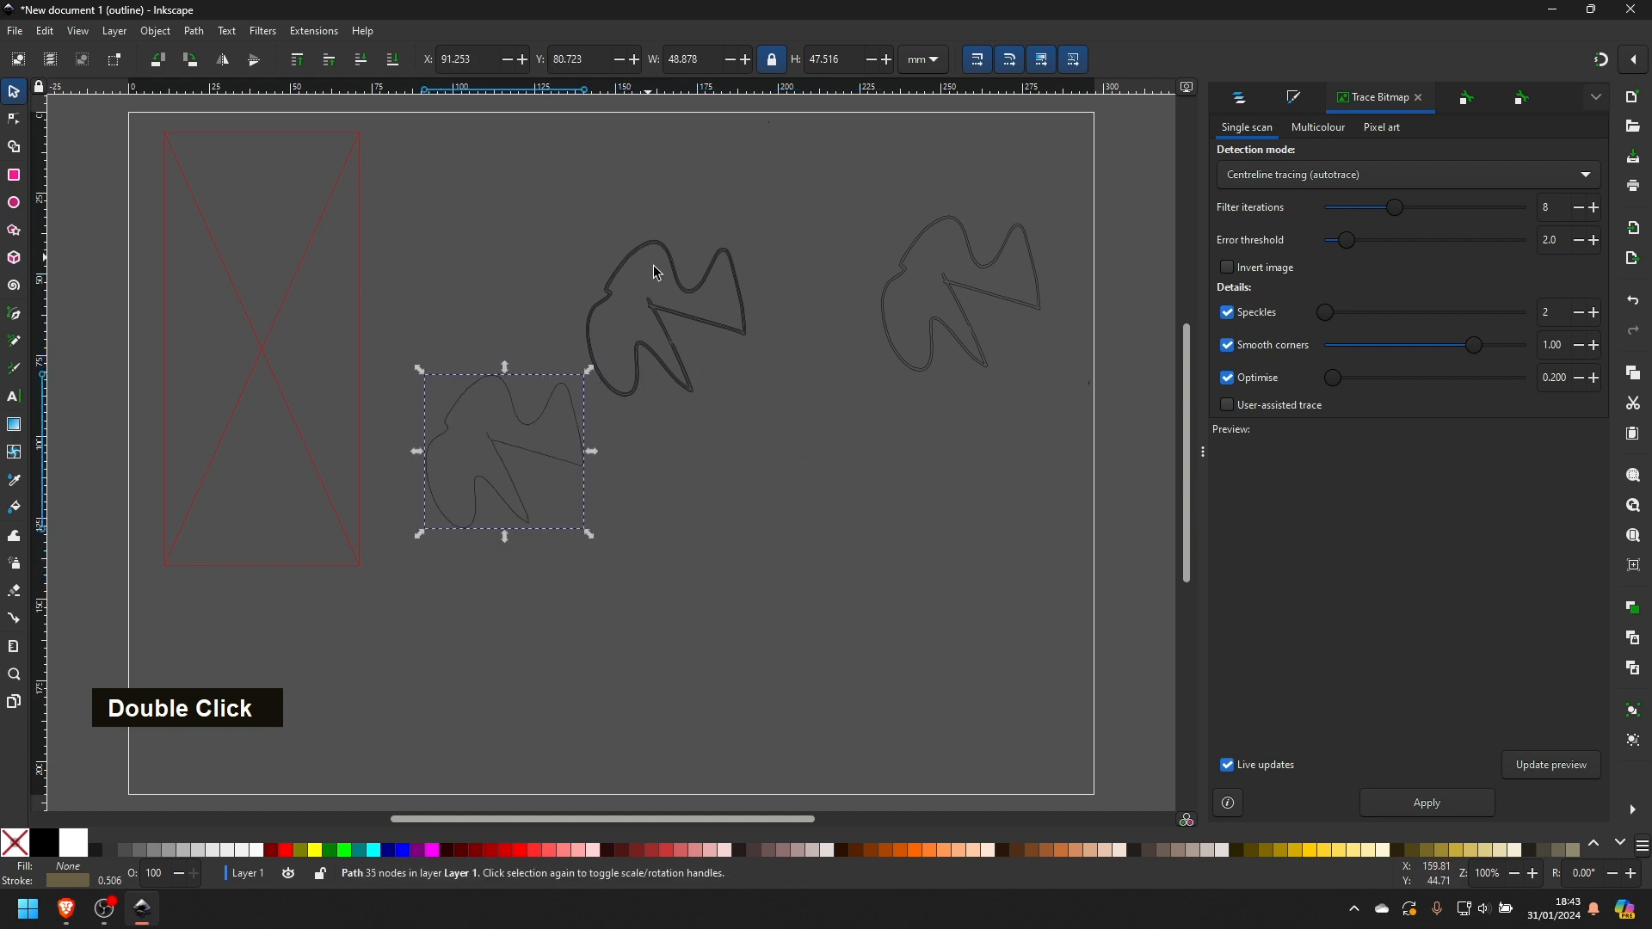
left_click(675, 323)
left_click_drag(557, 187, 766, 416)
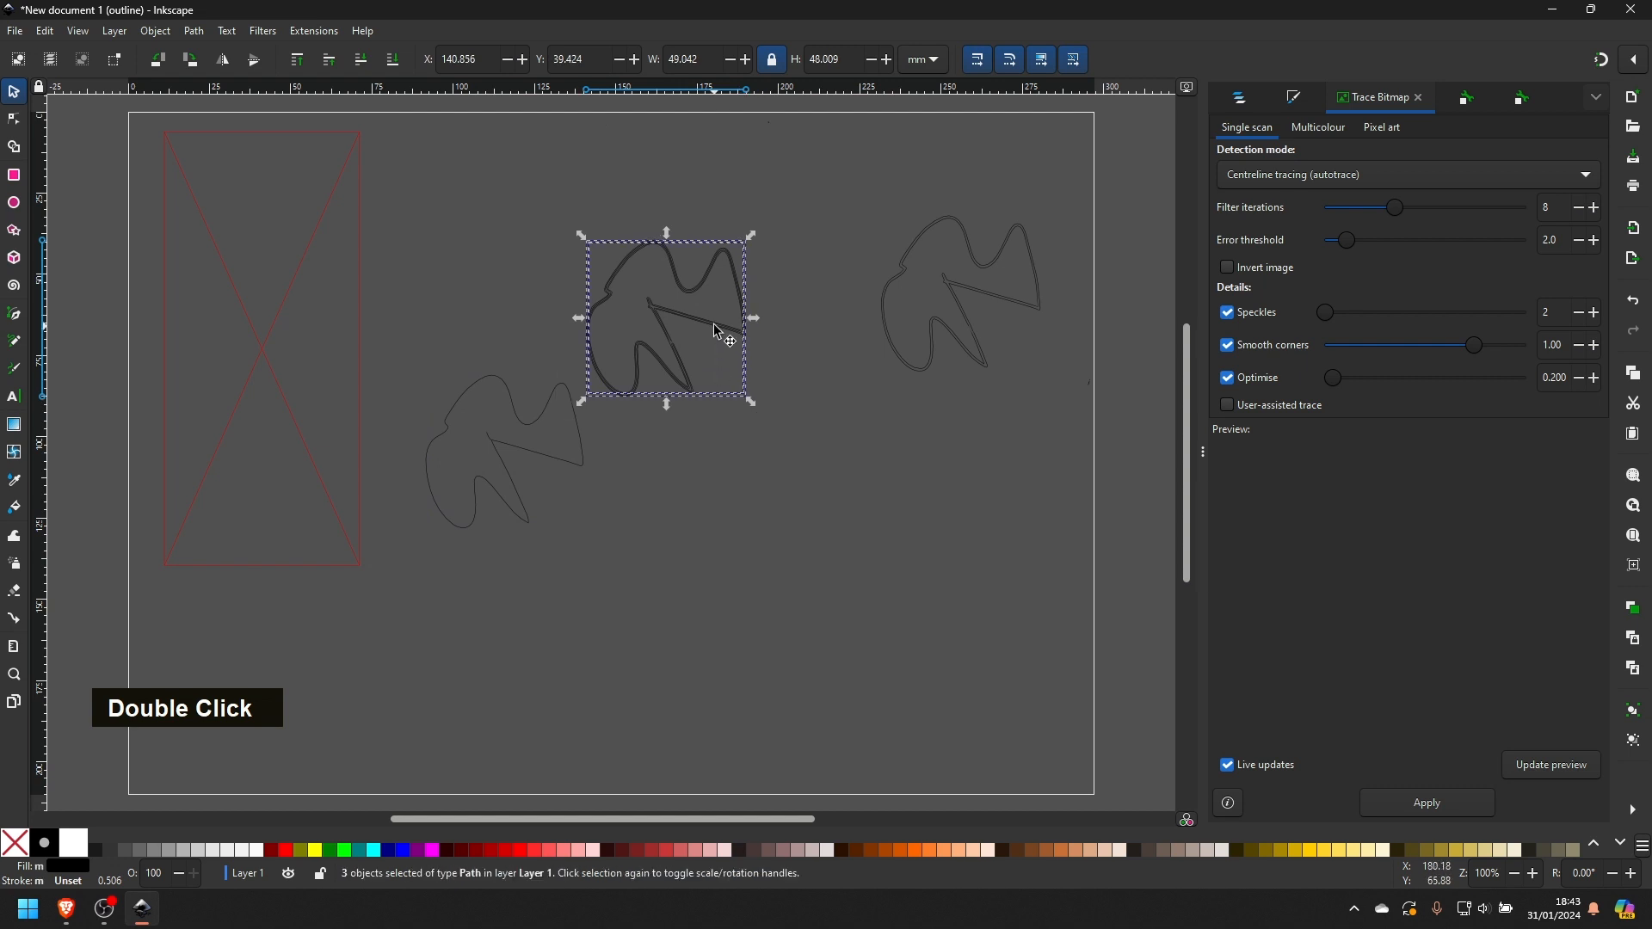
left_click_drag(717, 331, 779, 499)
mouse_move(870, 216)
left_mouse_down()
mouse_move(1054, 417)
mouse_move(869, 186)
left_mouse_up()
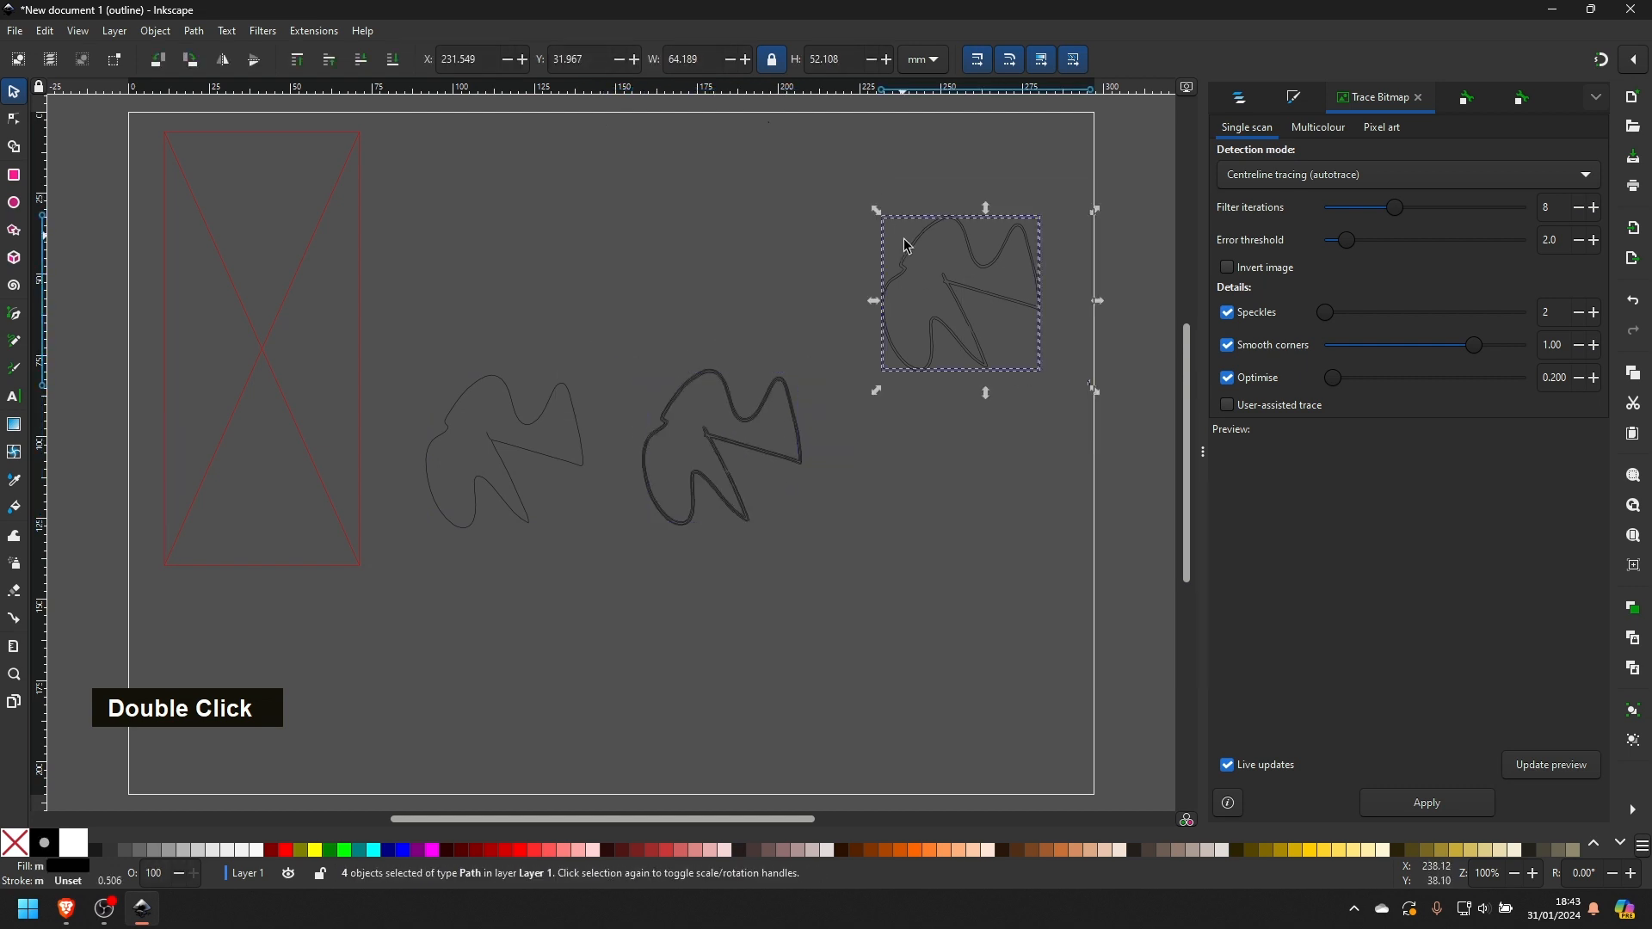
left_click_drag(921, 256, 902, 408)
- Draw a rough closed path of straight and curved segments around the centreline trace with the Pen tool
scroll(509, 450, "up", 2)
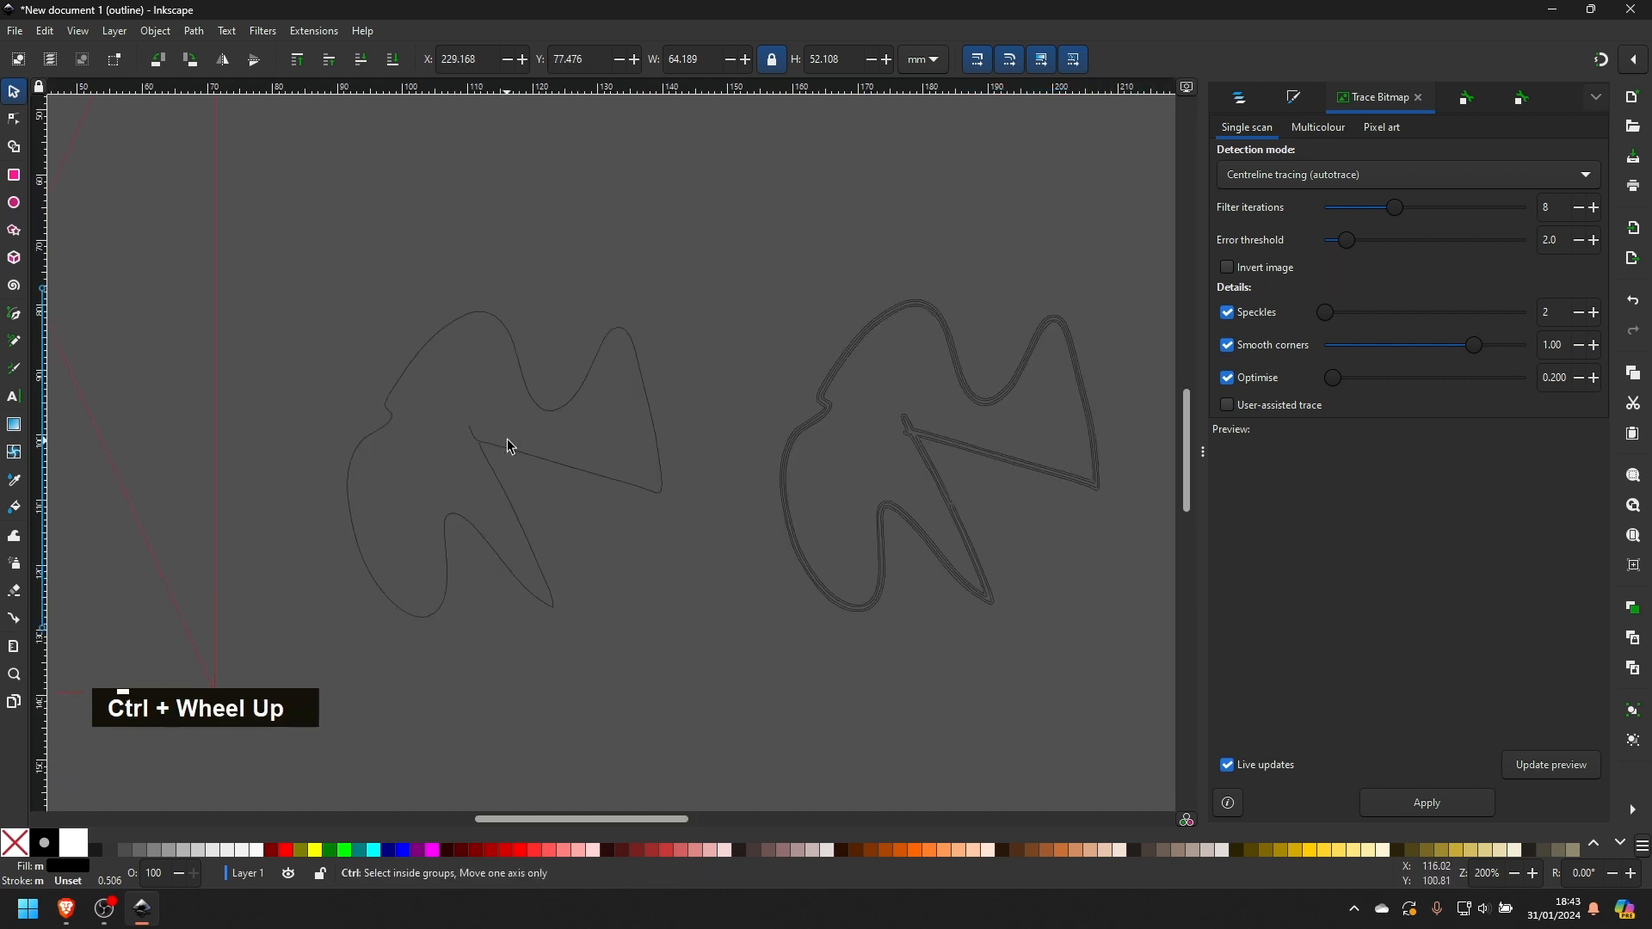
middle_click(463, 421)
left_click_drag(465, 421, 536, 404)
left_click(401, 191)
left_click(27, 95)
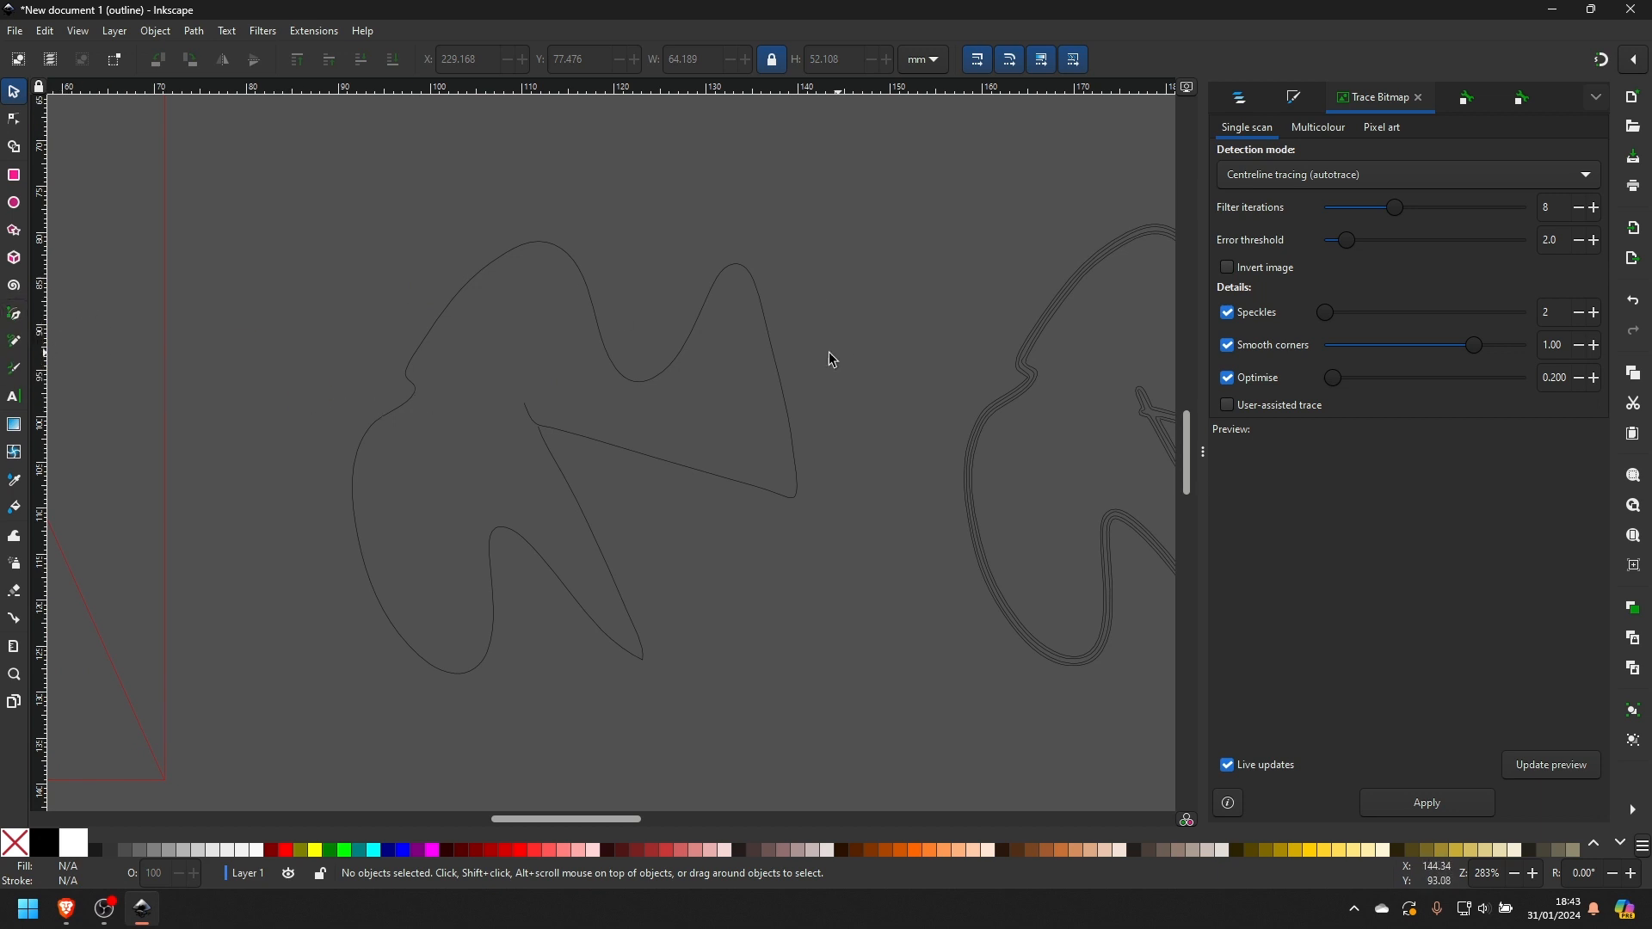
left_click(14, 316)
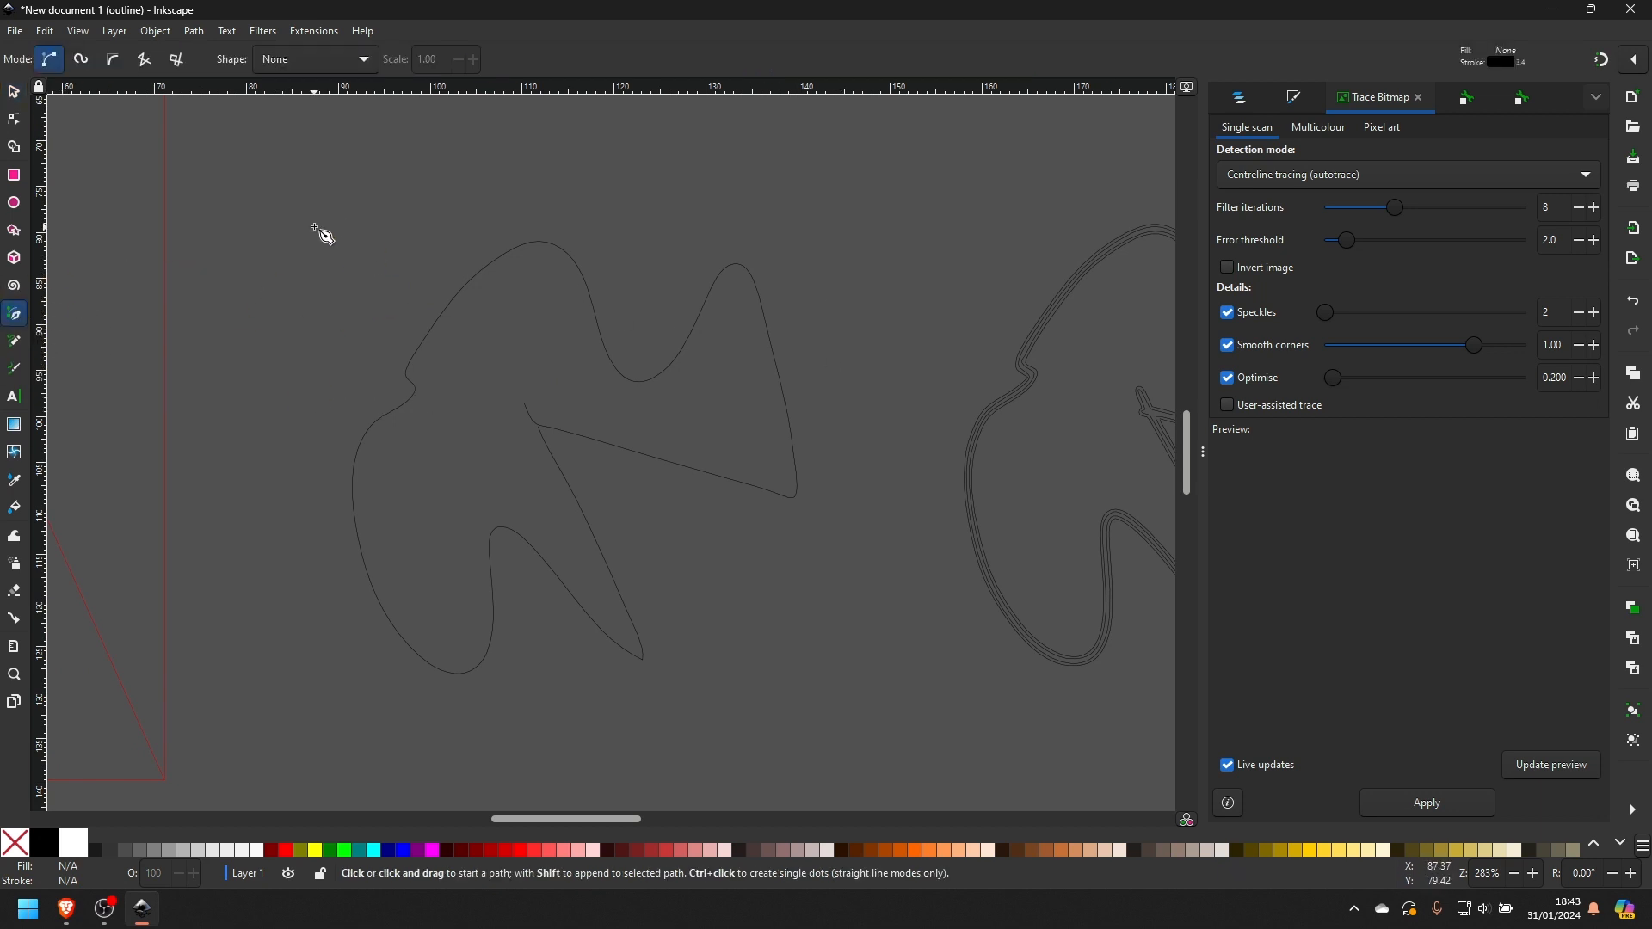
left_click(262, 329)
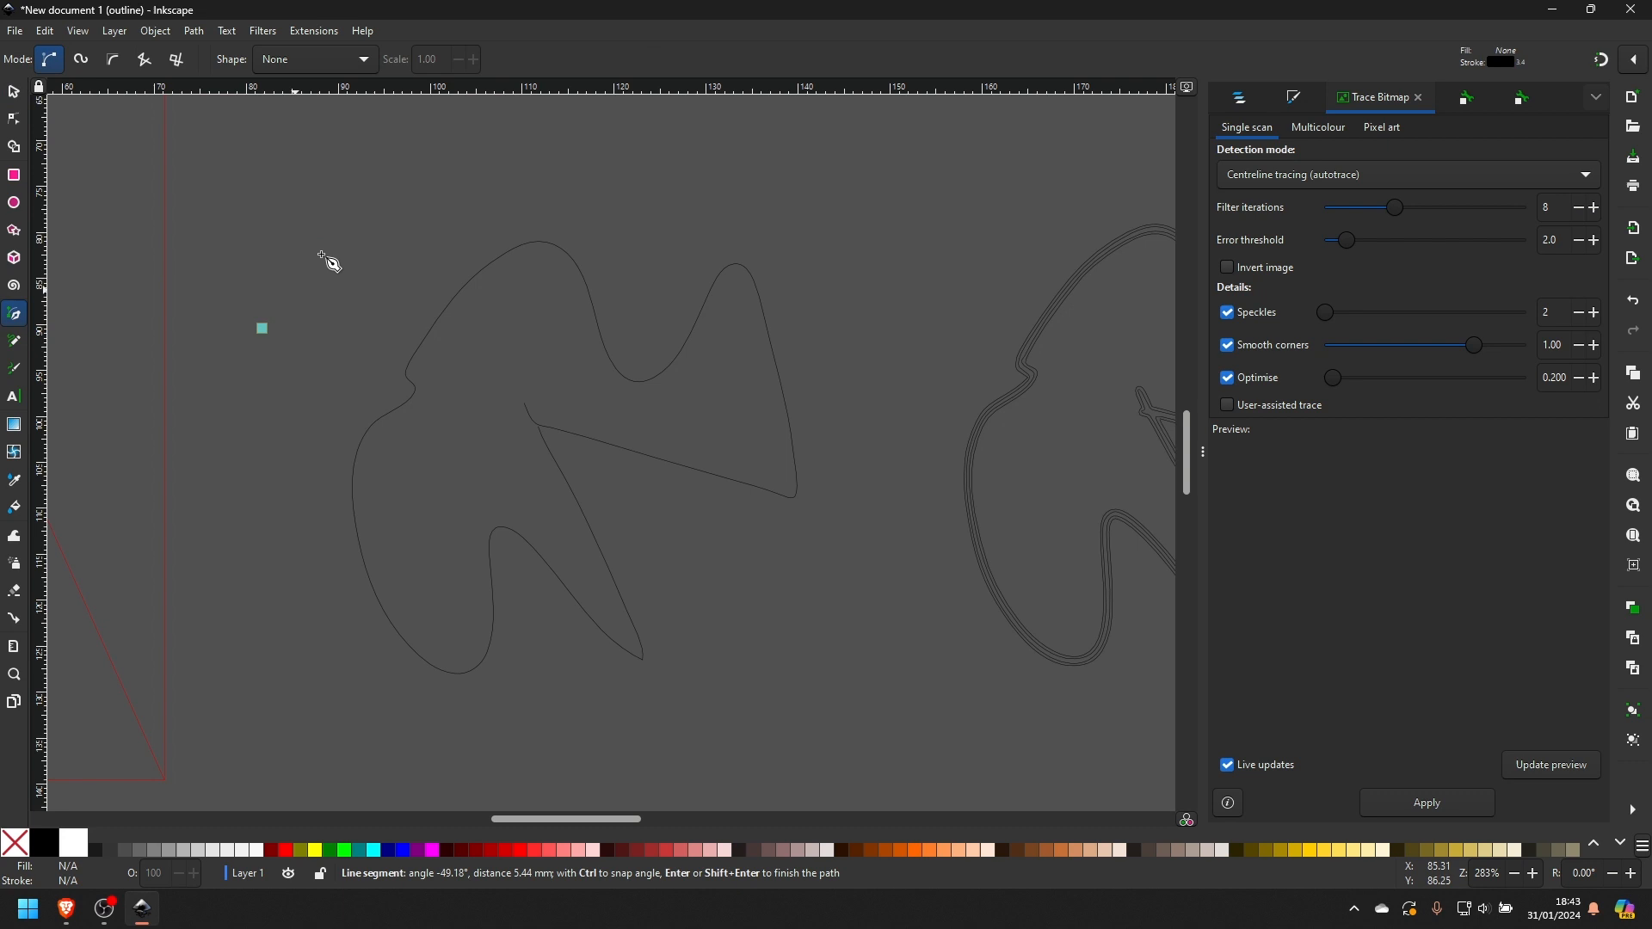
left_click(376, 171)
left_click_drag(861, 184, 990, 231)
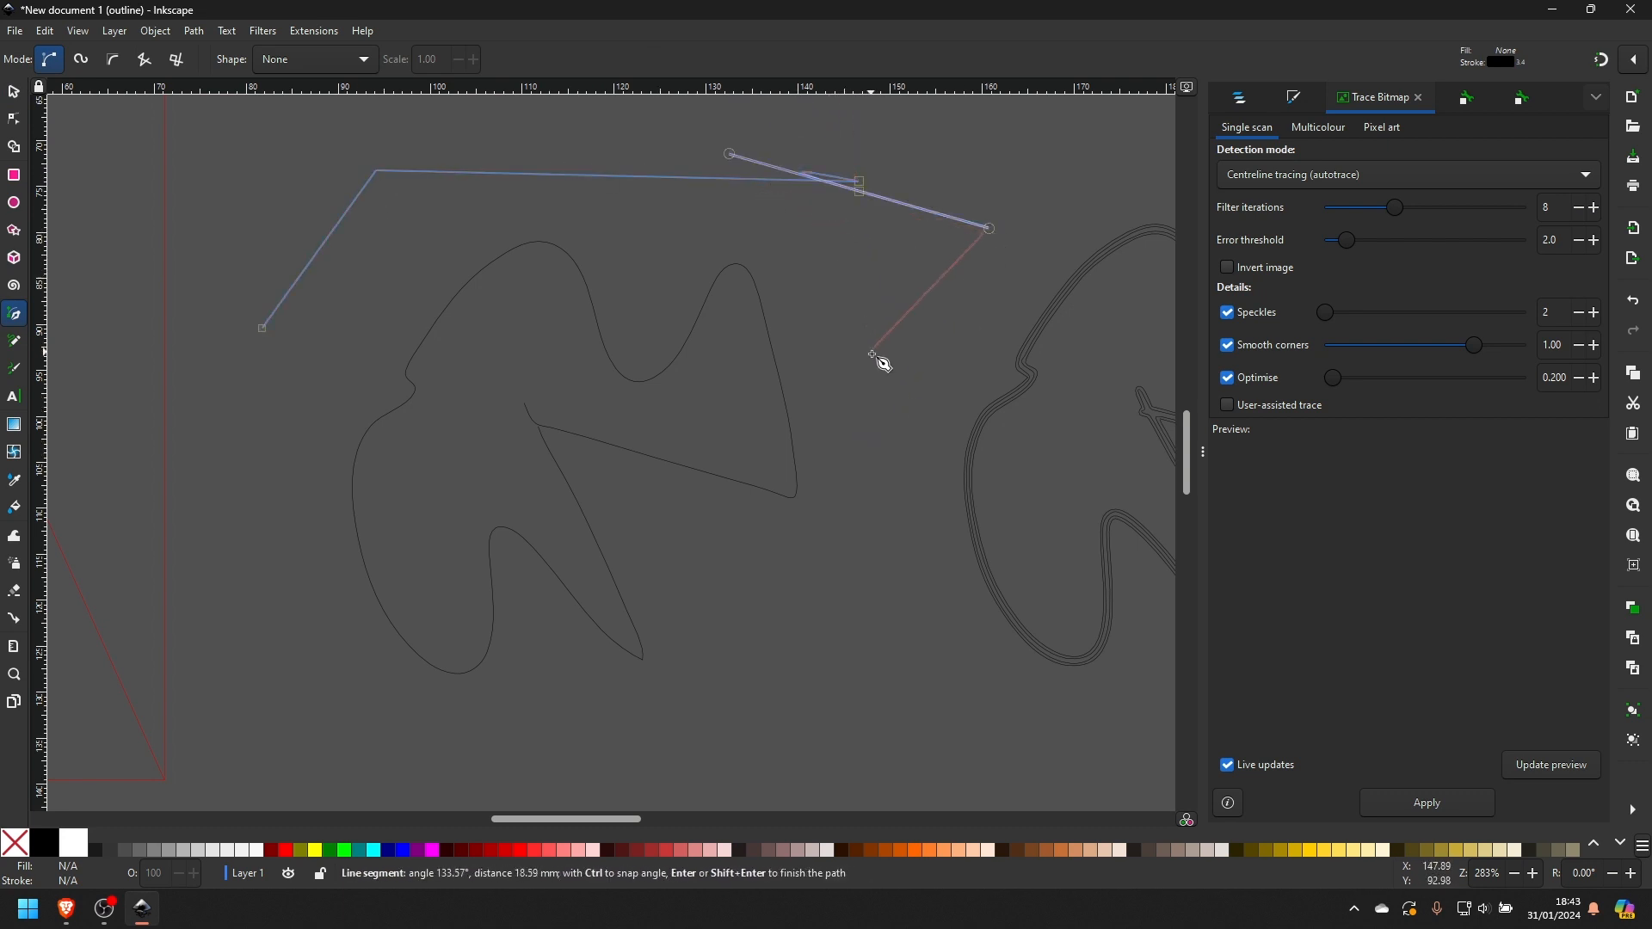
left_click_drag(874, 354, 813, 628)
left_click_drag(767, 703, 772, 759)
left_click_drag(692, 760, 465, 681)
left_click_drag(445, 693, 364, 746)
left_click_drag(325, 699, 249, 443)
left_click(249, 394)
left_click(264, 330)
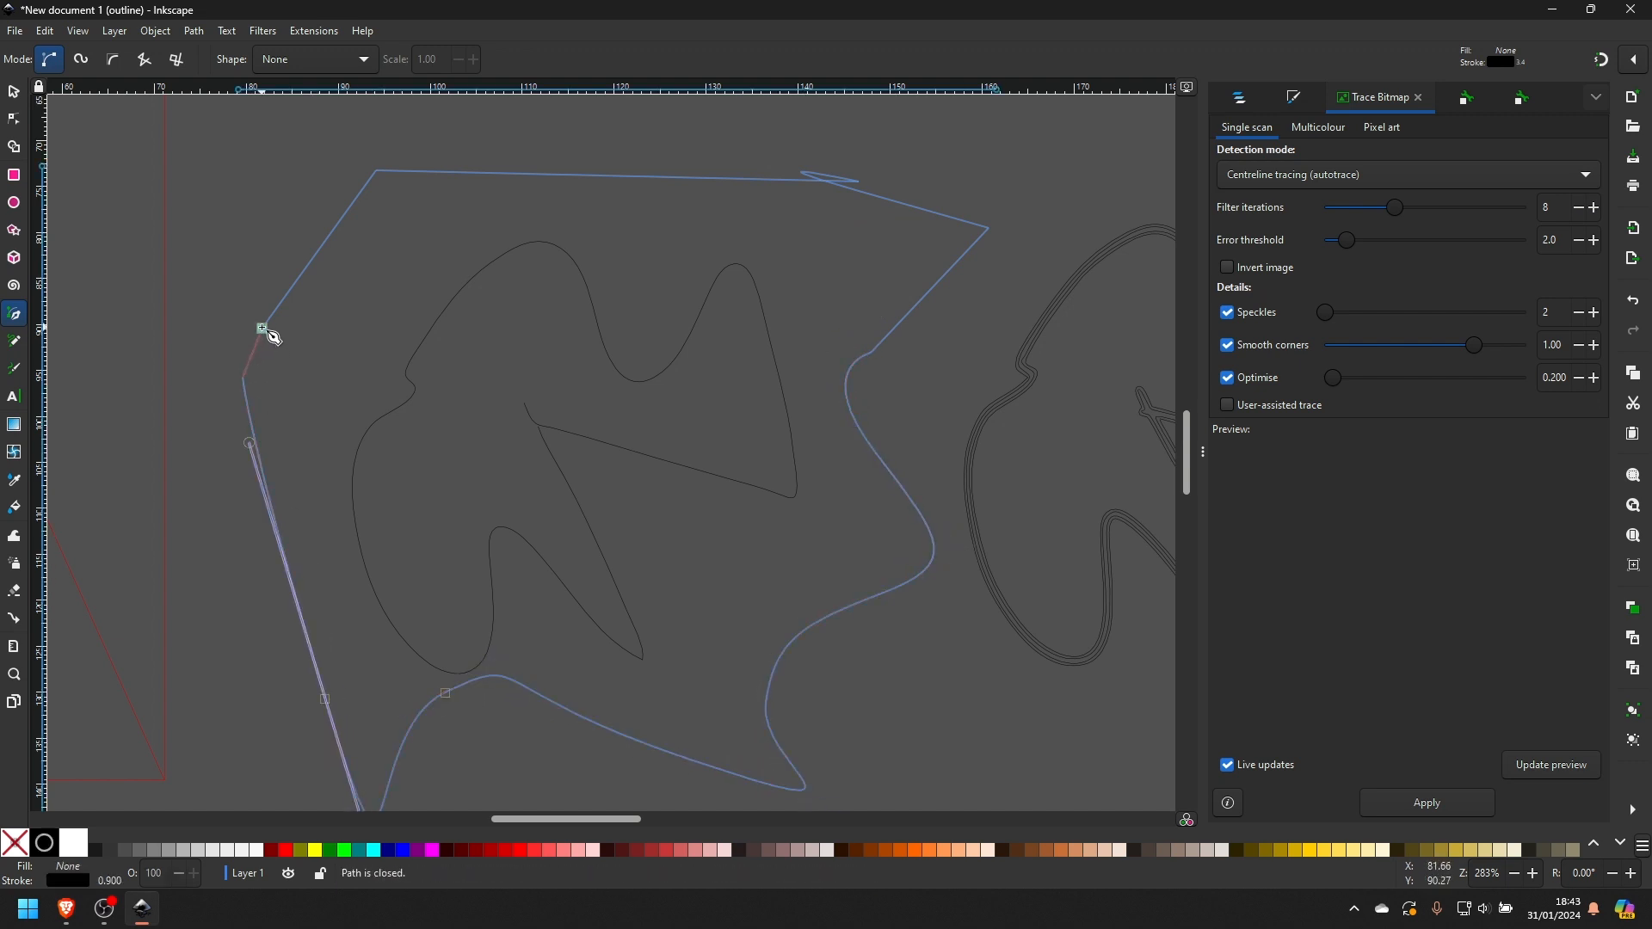
- Reshape the rough path by moving its upper nodes, smoothing the top and upper-right corner nodes, and adjusting handles
left_click(12, 120)
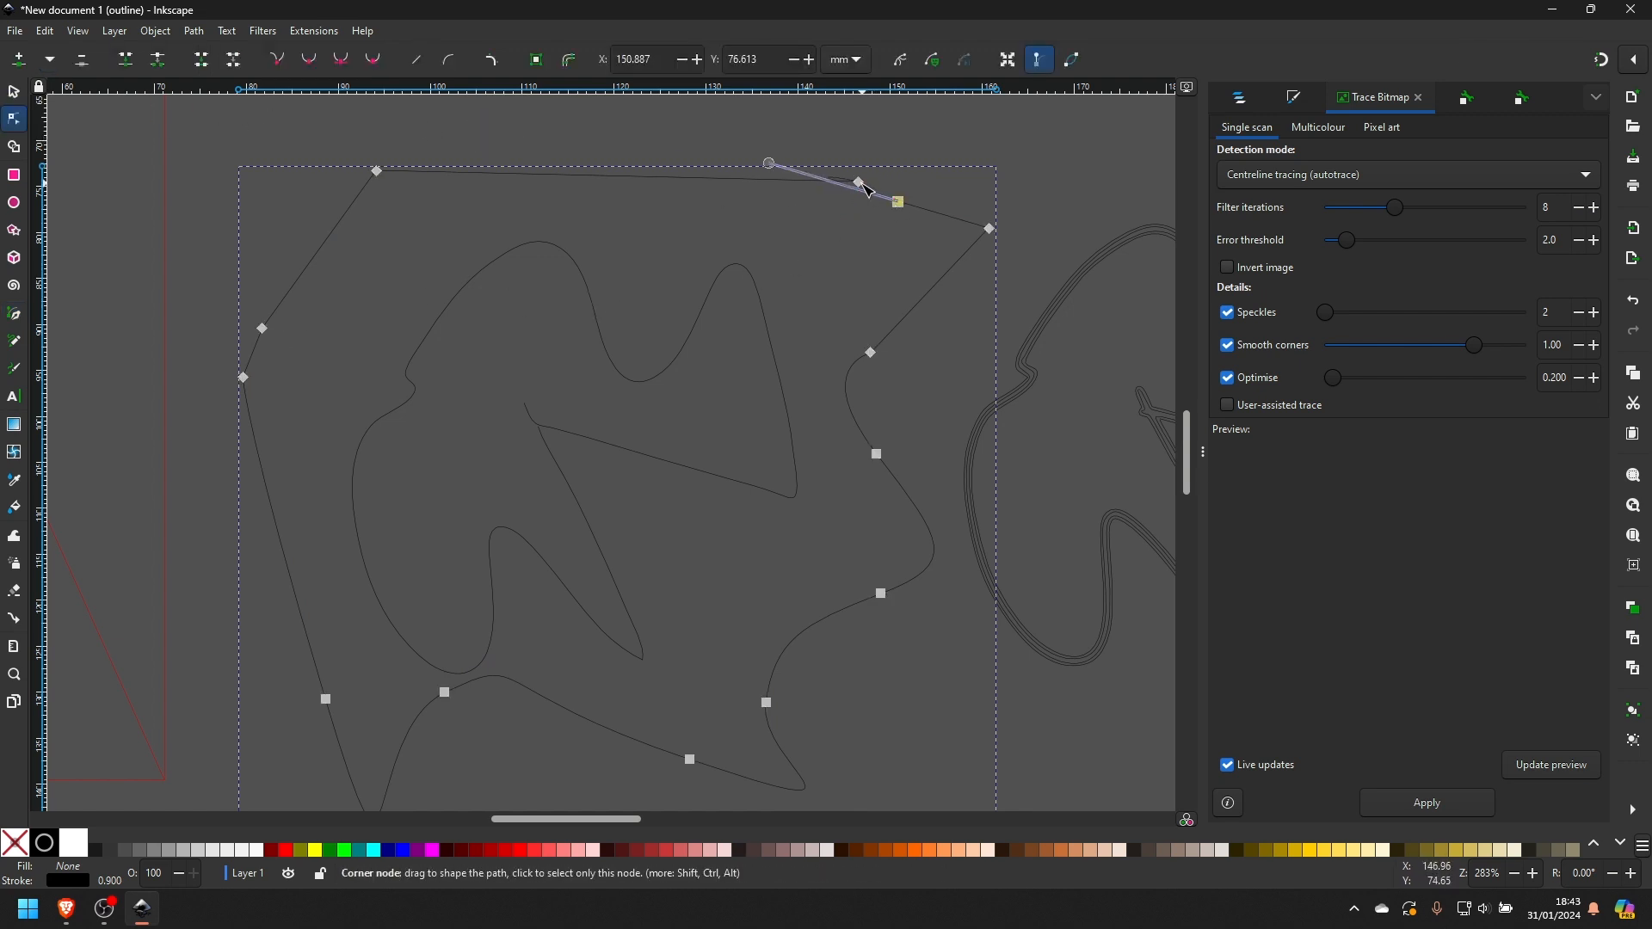
left_click_drag(863, 185, 735, 152)
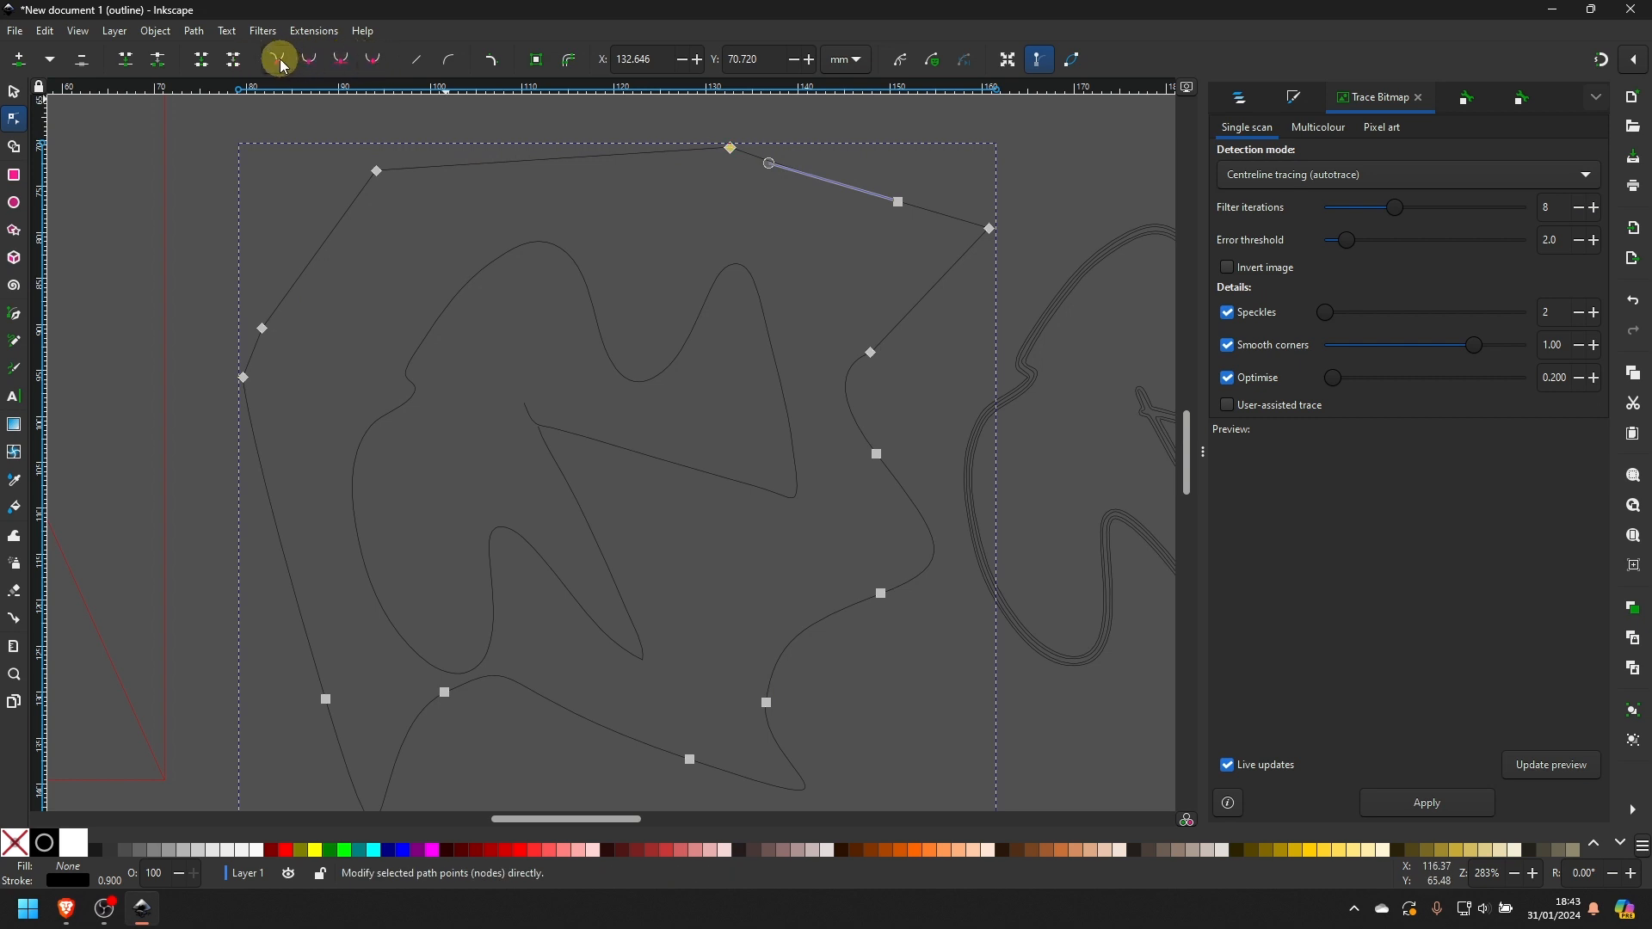
left_click(309, 60)
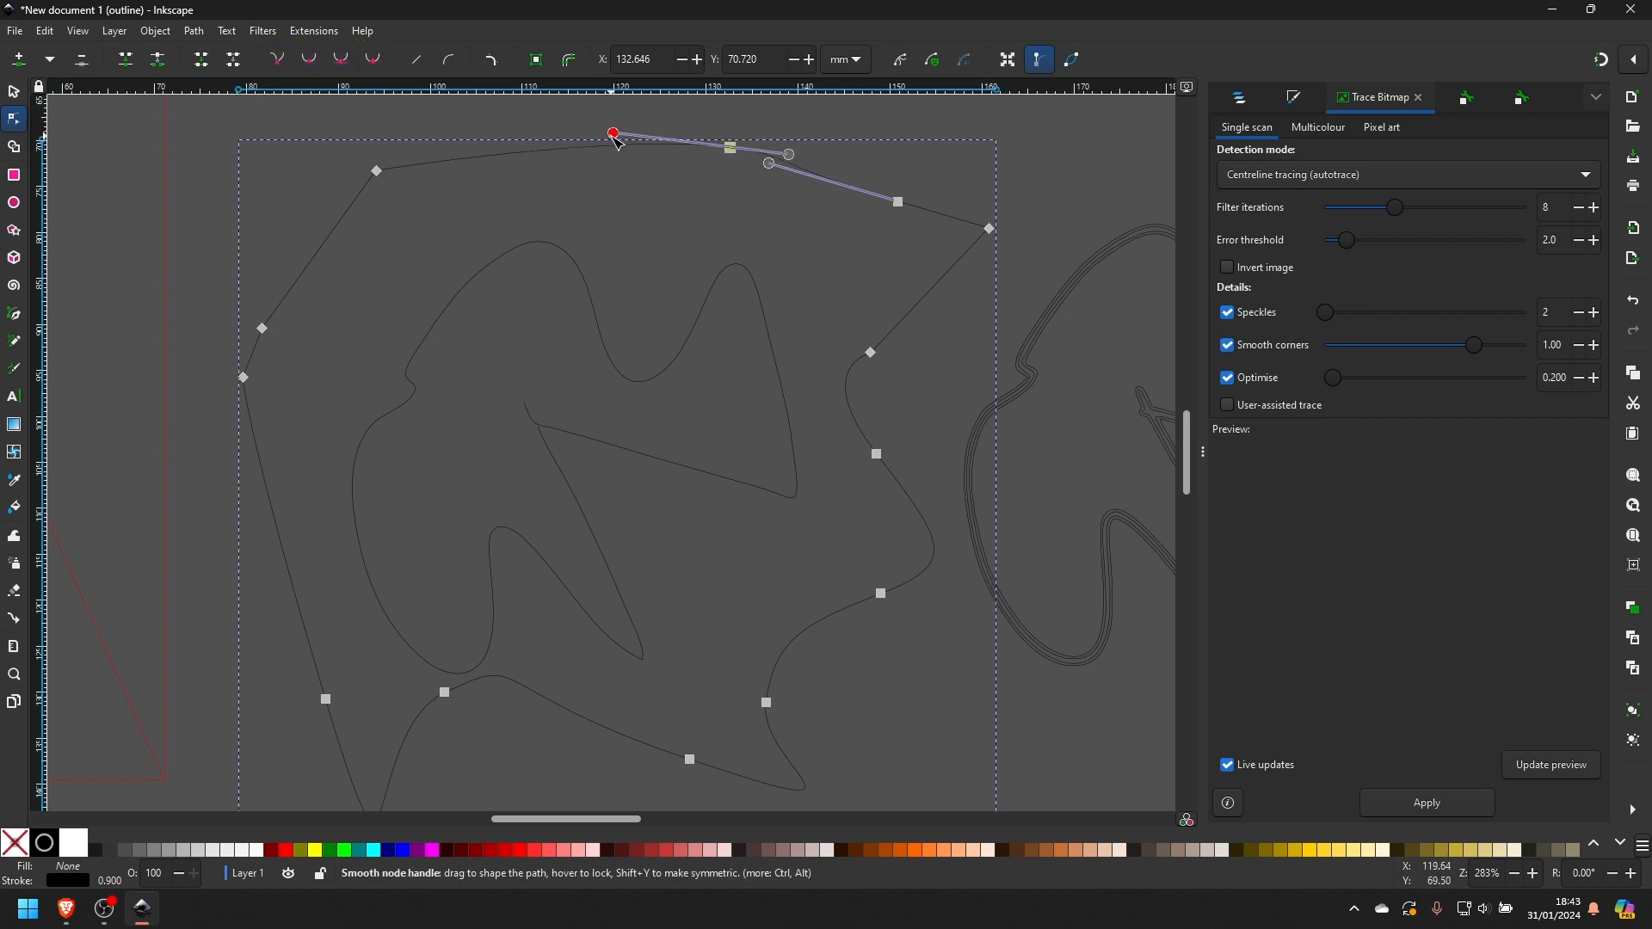
left_click_drag(614, 135, 666, 123)
left_click_drag(771, 163, 740, 196)
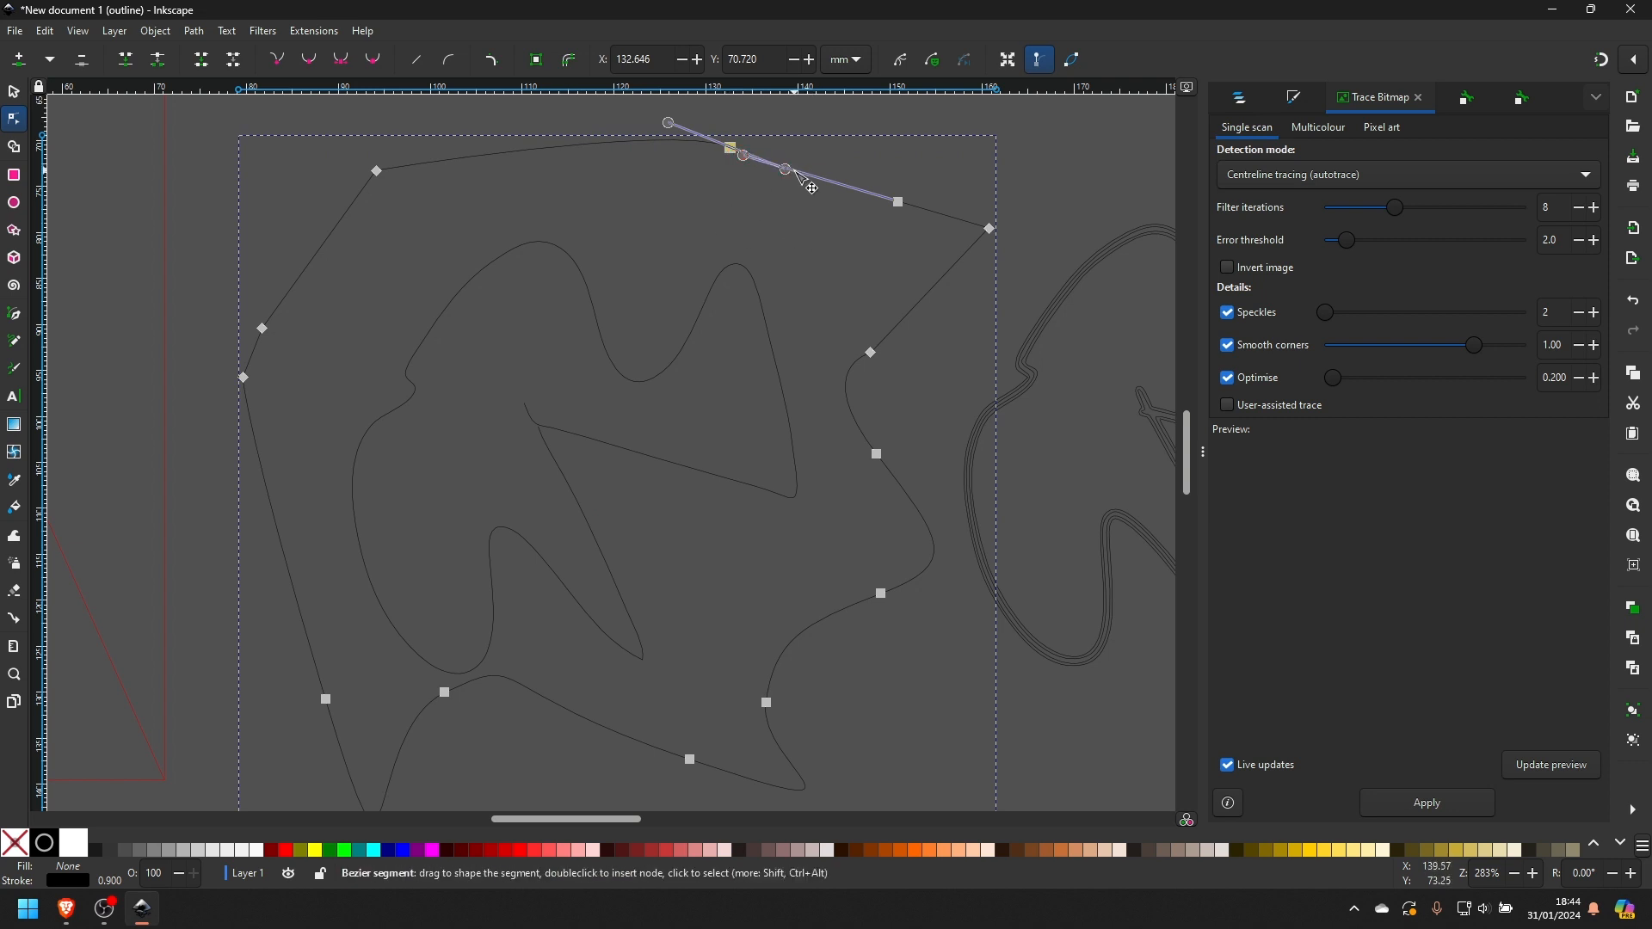
mouse_move(785, 169)
left_mouse_down()
mouse_move(846, 164)
mouse_move(799, 126)
mouse_move(792, 188)
left_mouse_up()
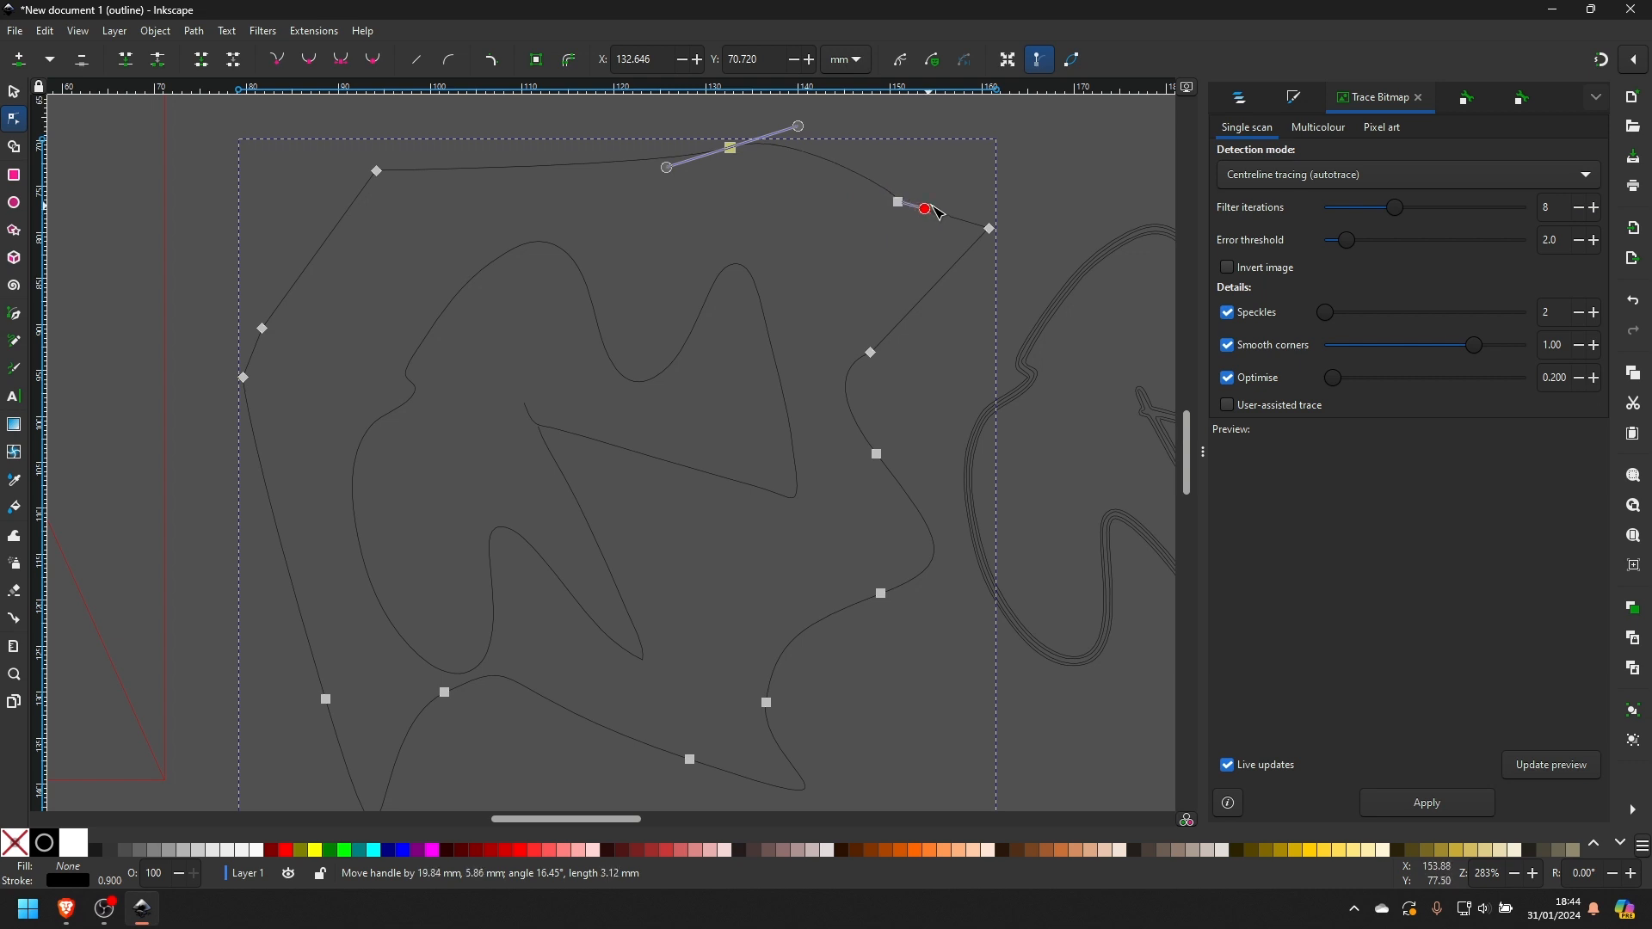
left_click_drag(938, 213, 871, 186)
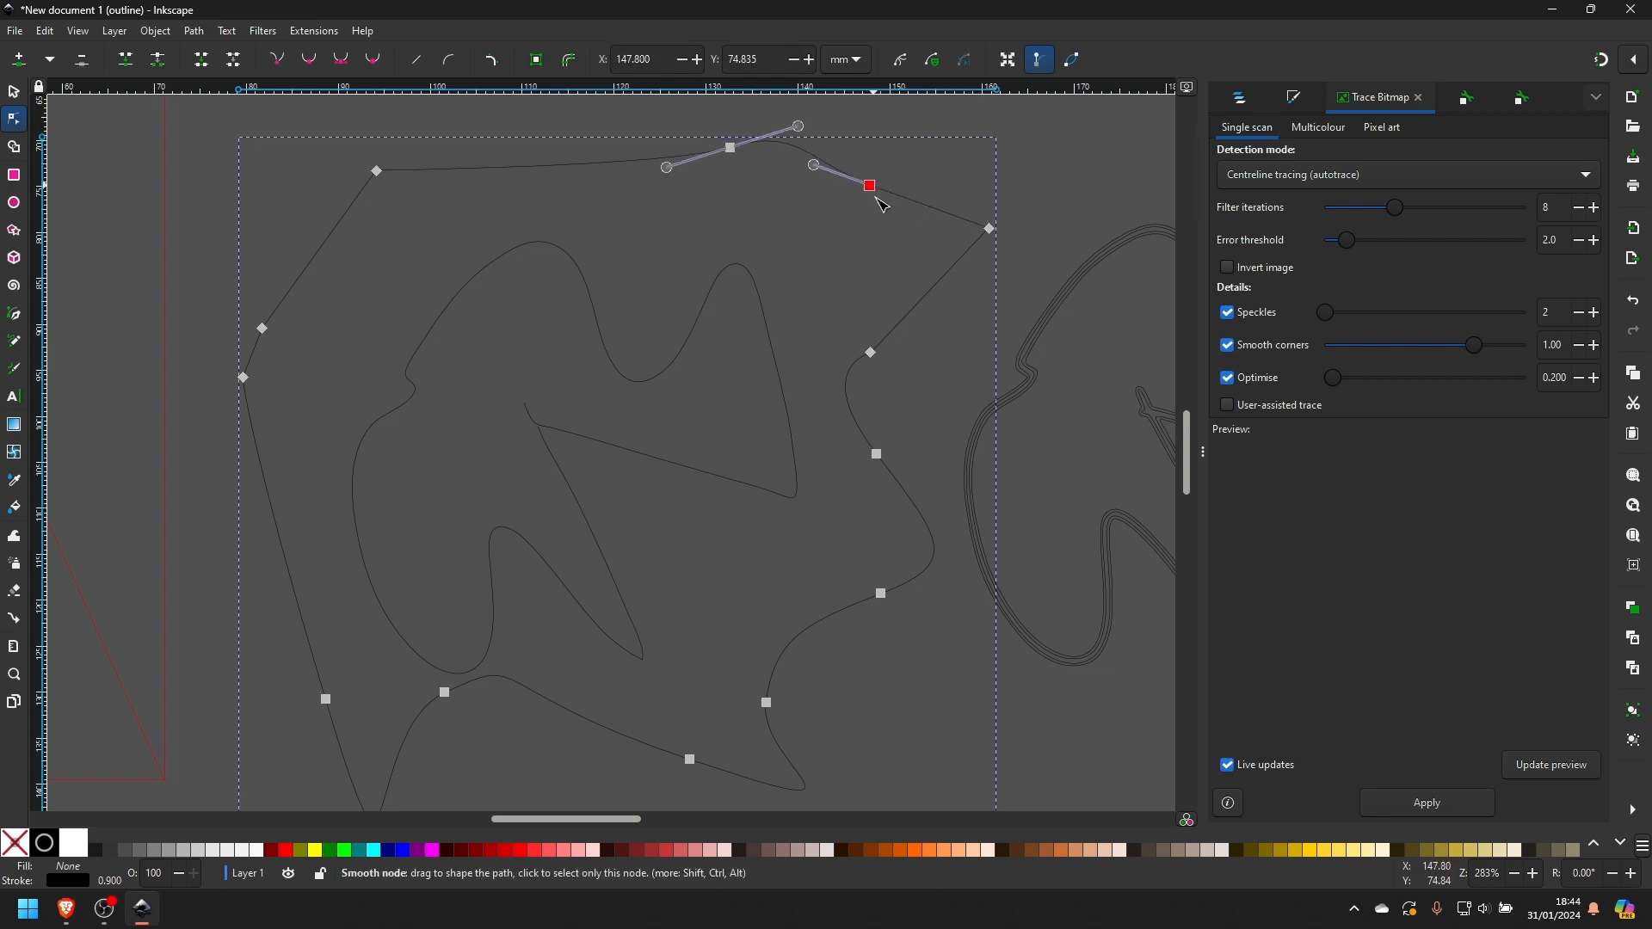
left_click(991, 230)
left_click(311, 58)
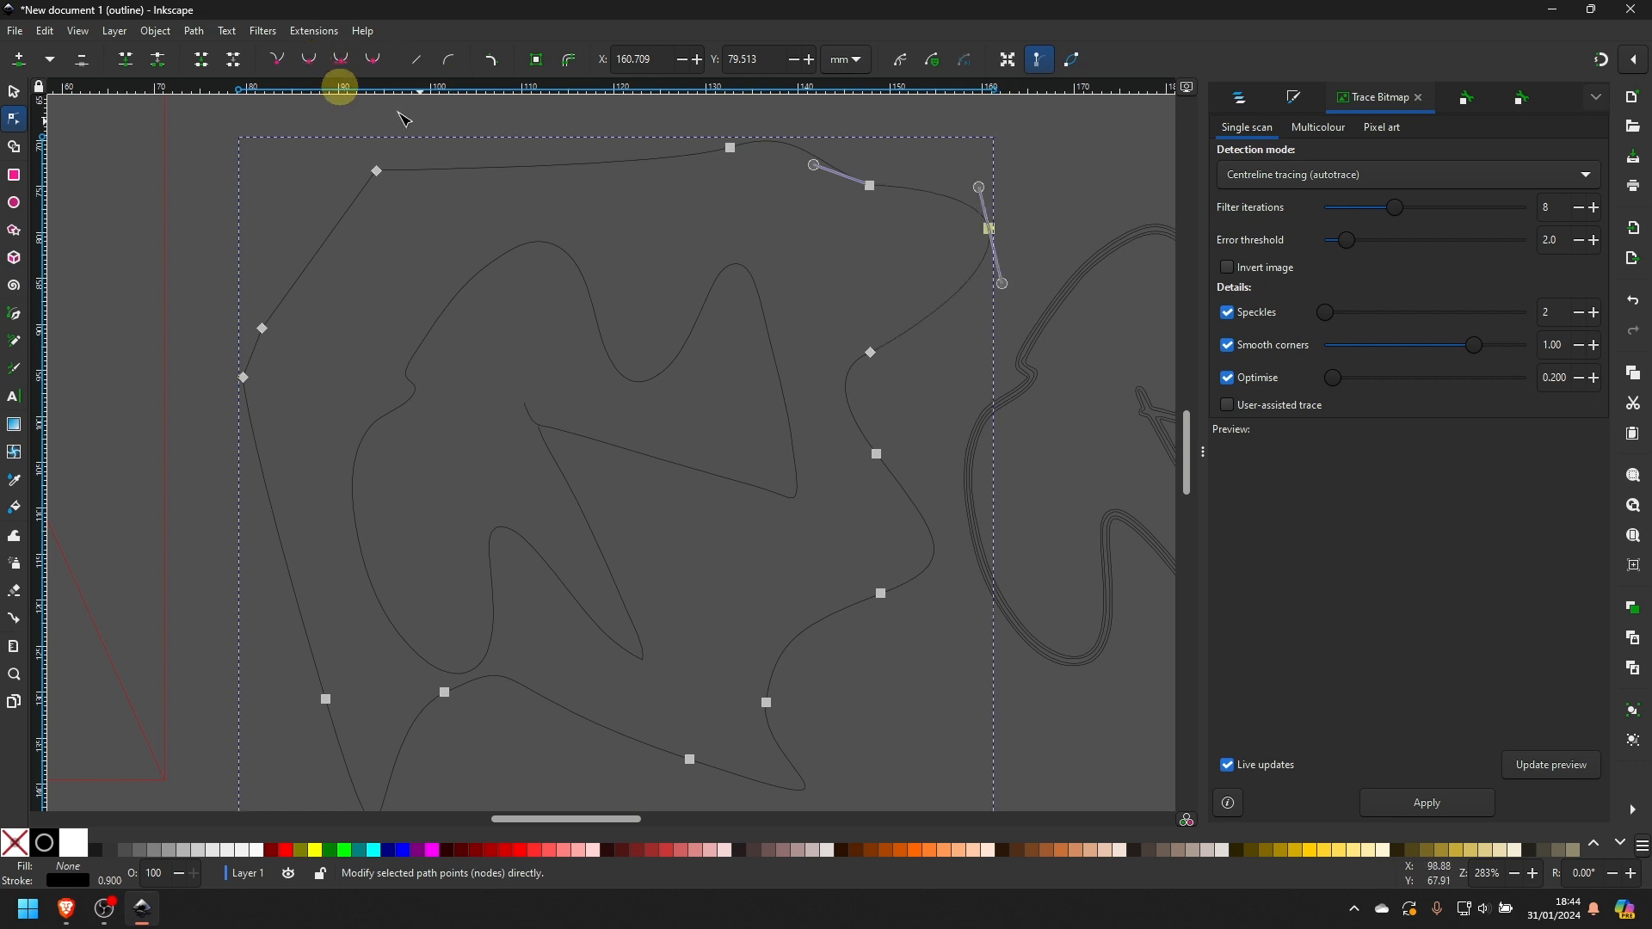
- Turn the two smoothed nodes back into corner nodes and insert a node on the rough path's upper-left segment
left_click(731, 148)
left_click(277, 62)
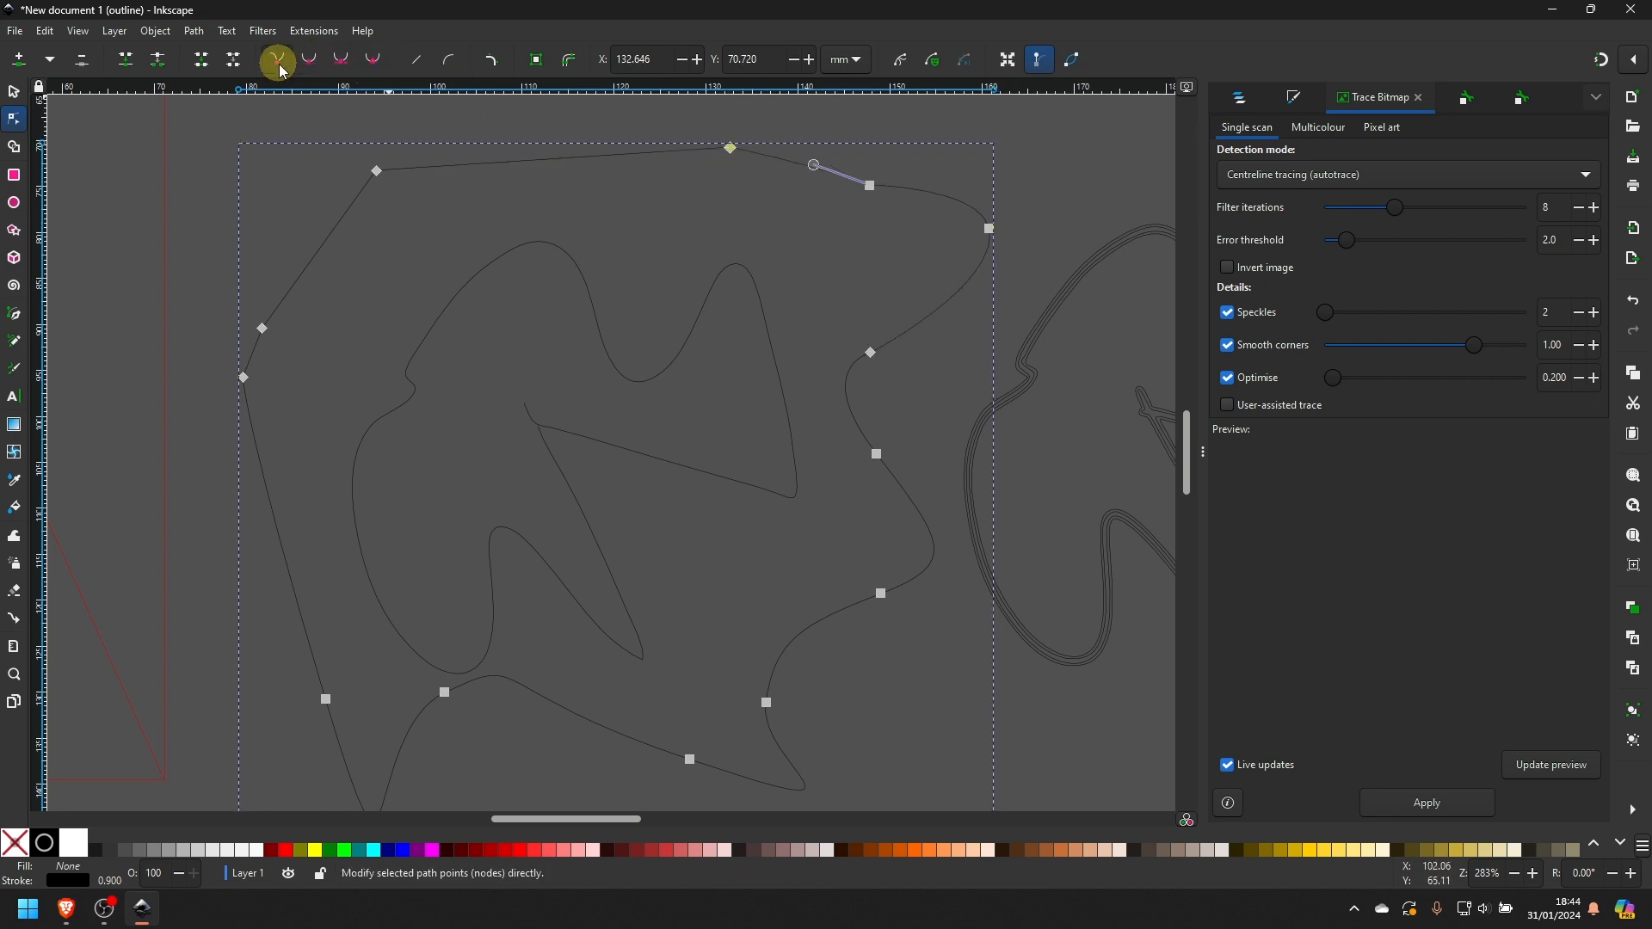
left_click(726, 136)
left_click(991, 229)
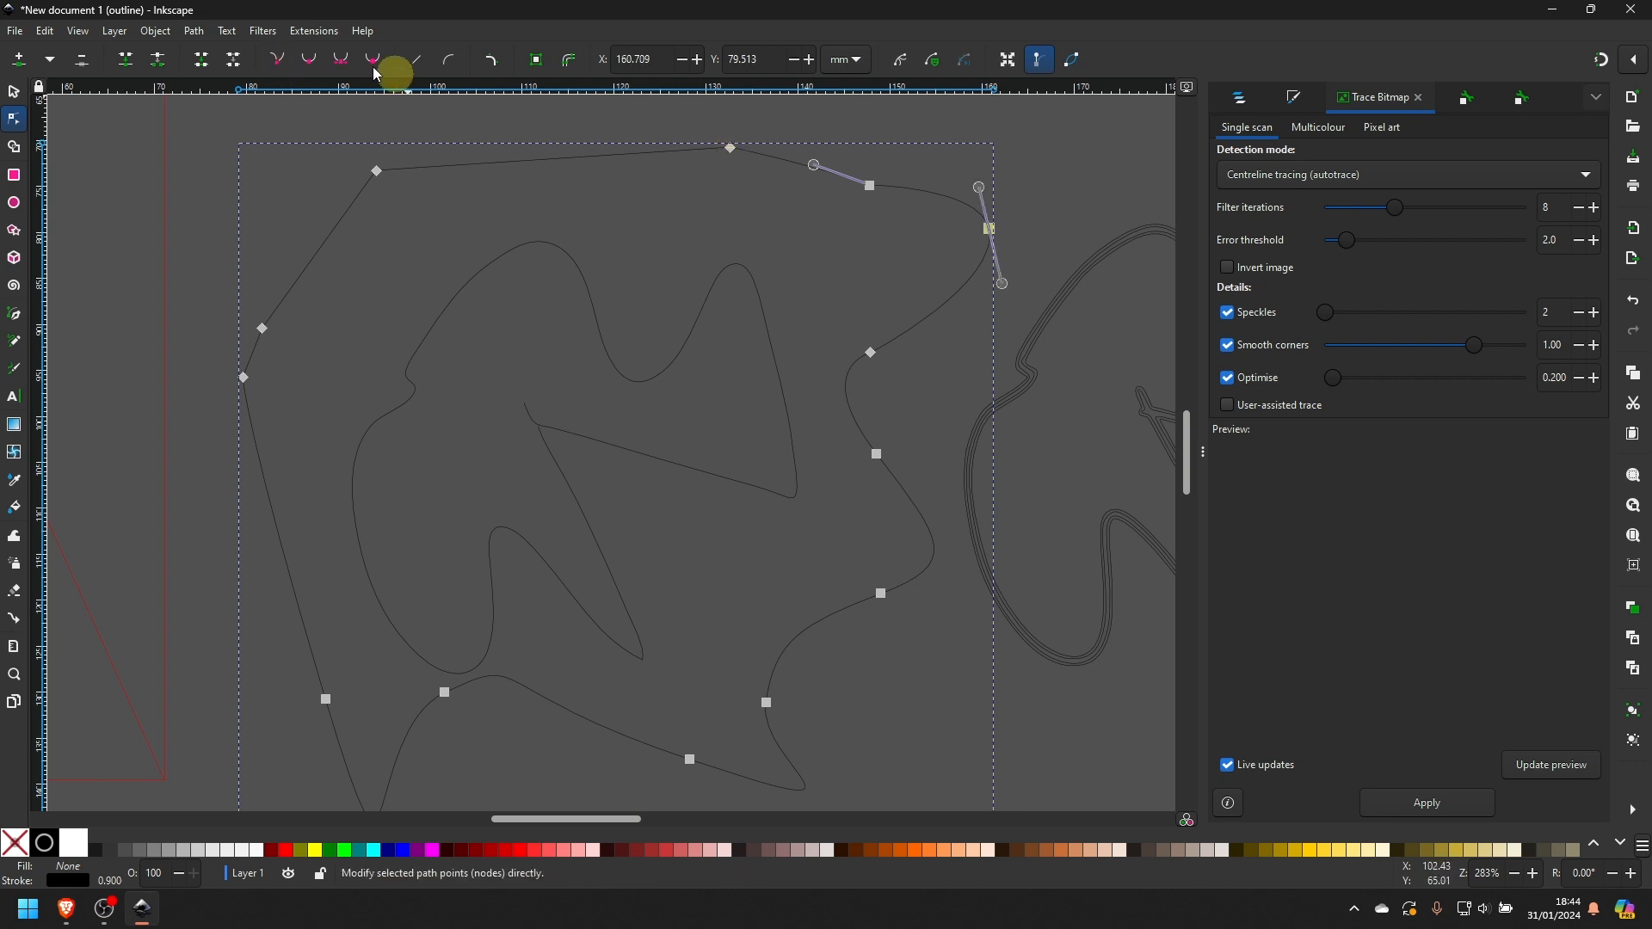
double_click(282, 62)
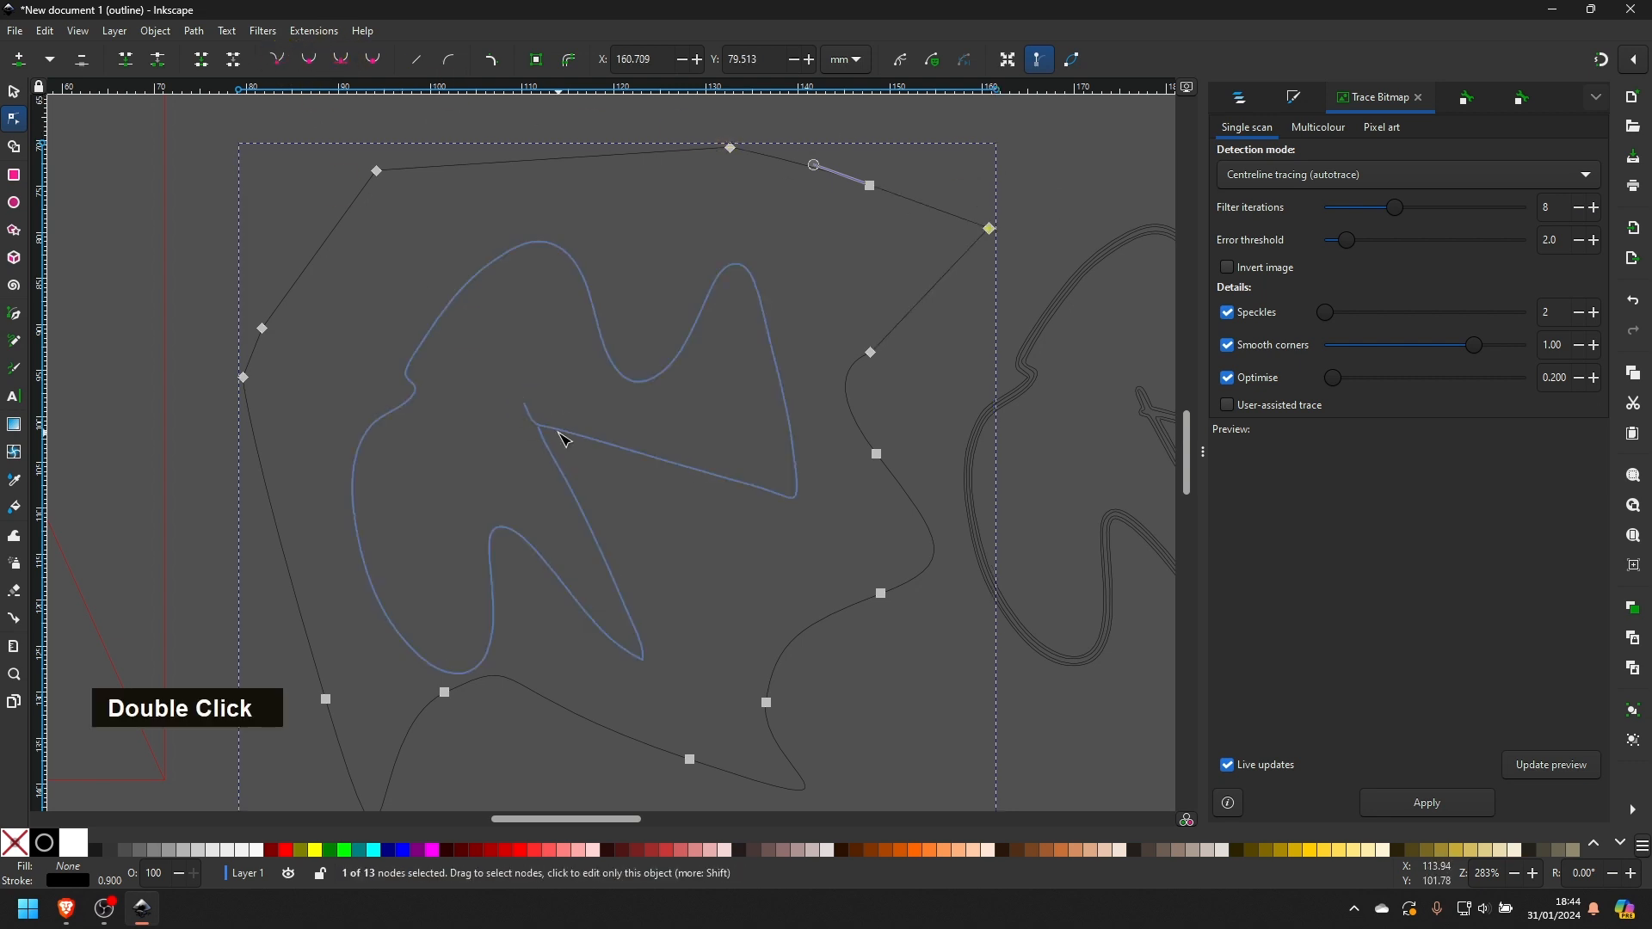
double_click(332, 233)
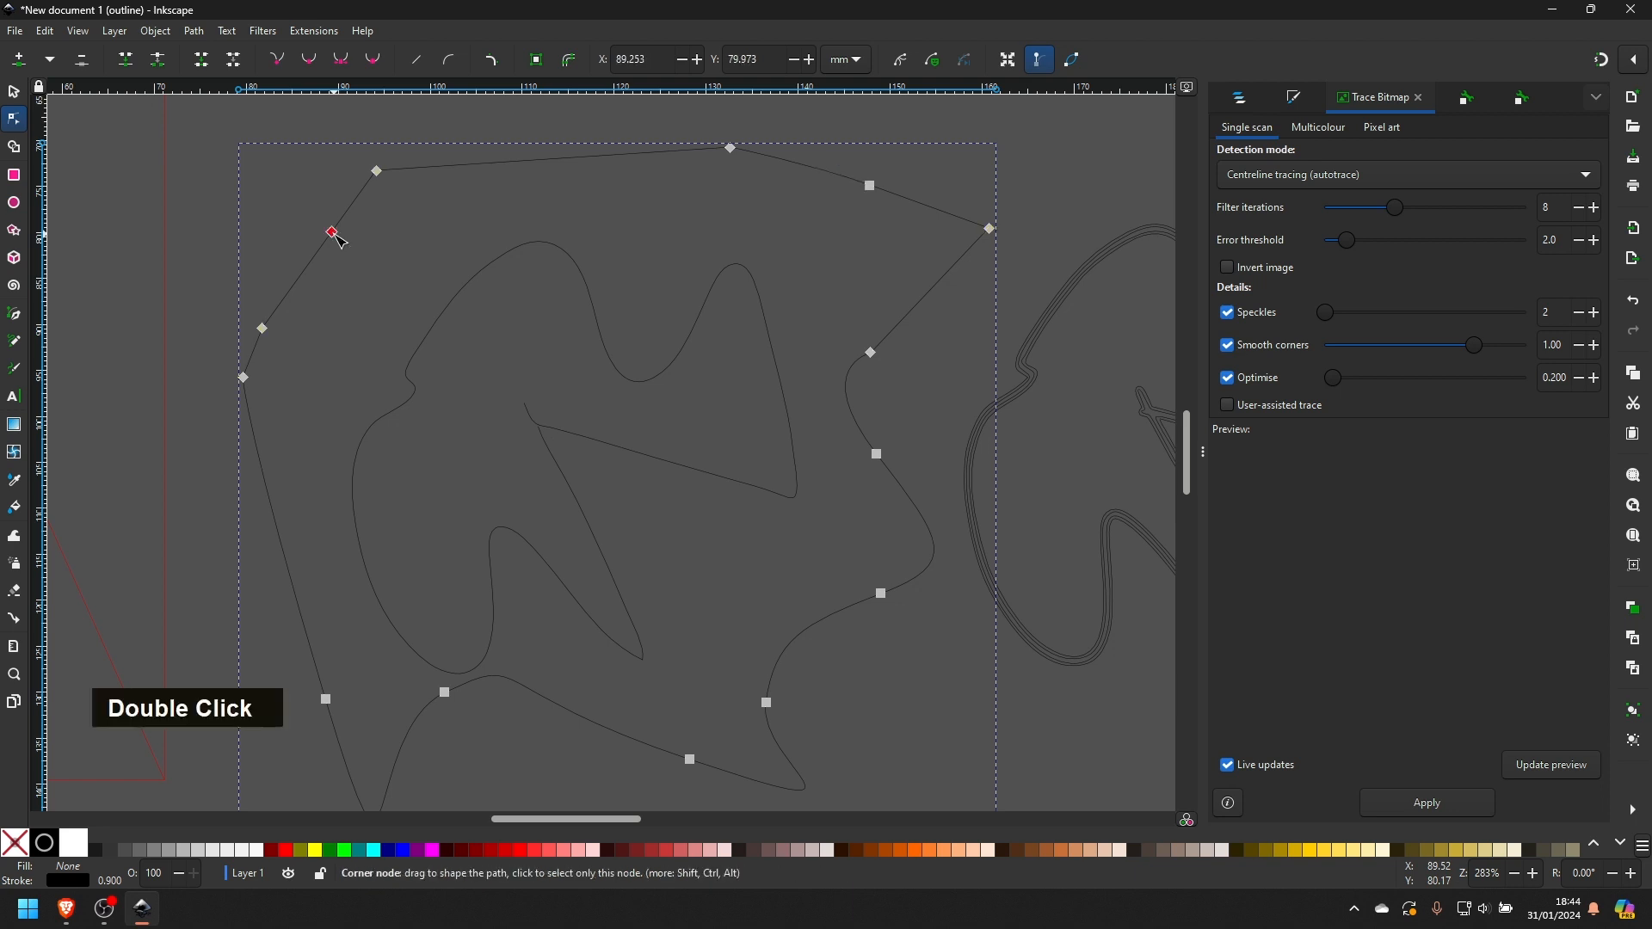
- Delete the rough path drawn around the centreline trace
left_click(13, 91)
left_click(336, 196)
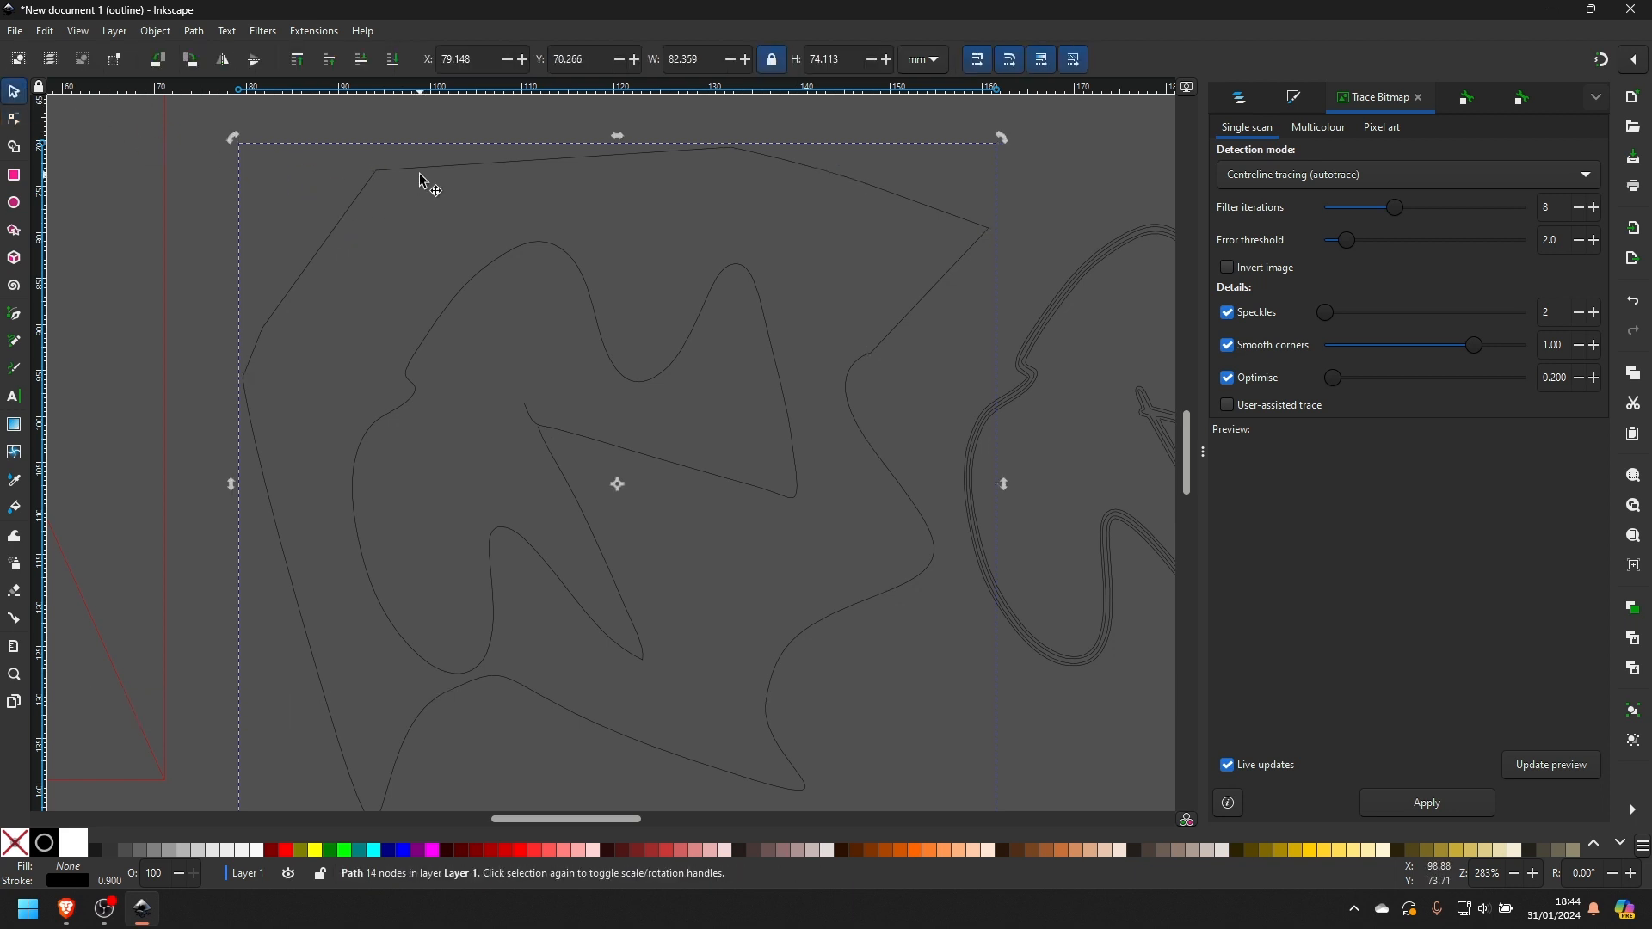
key("Delete")
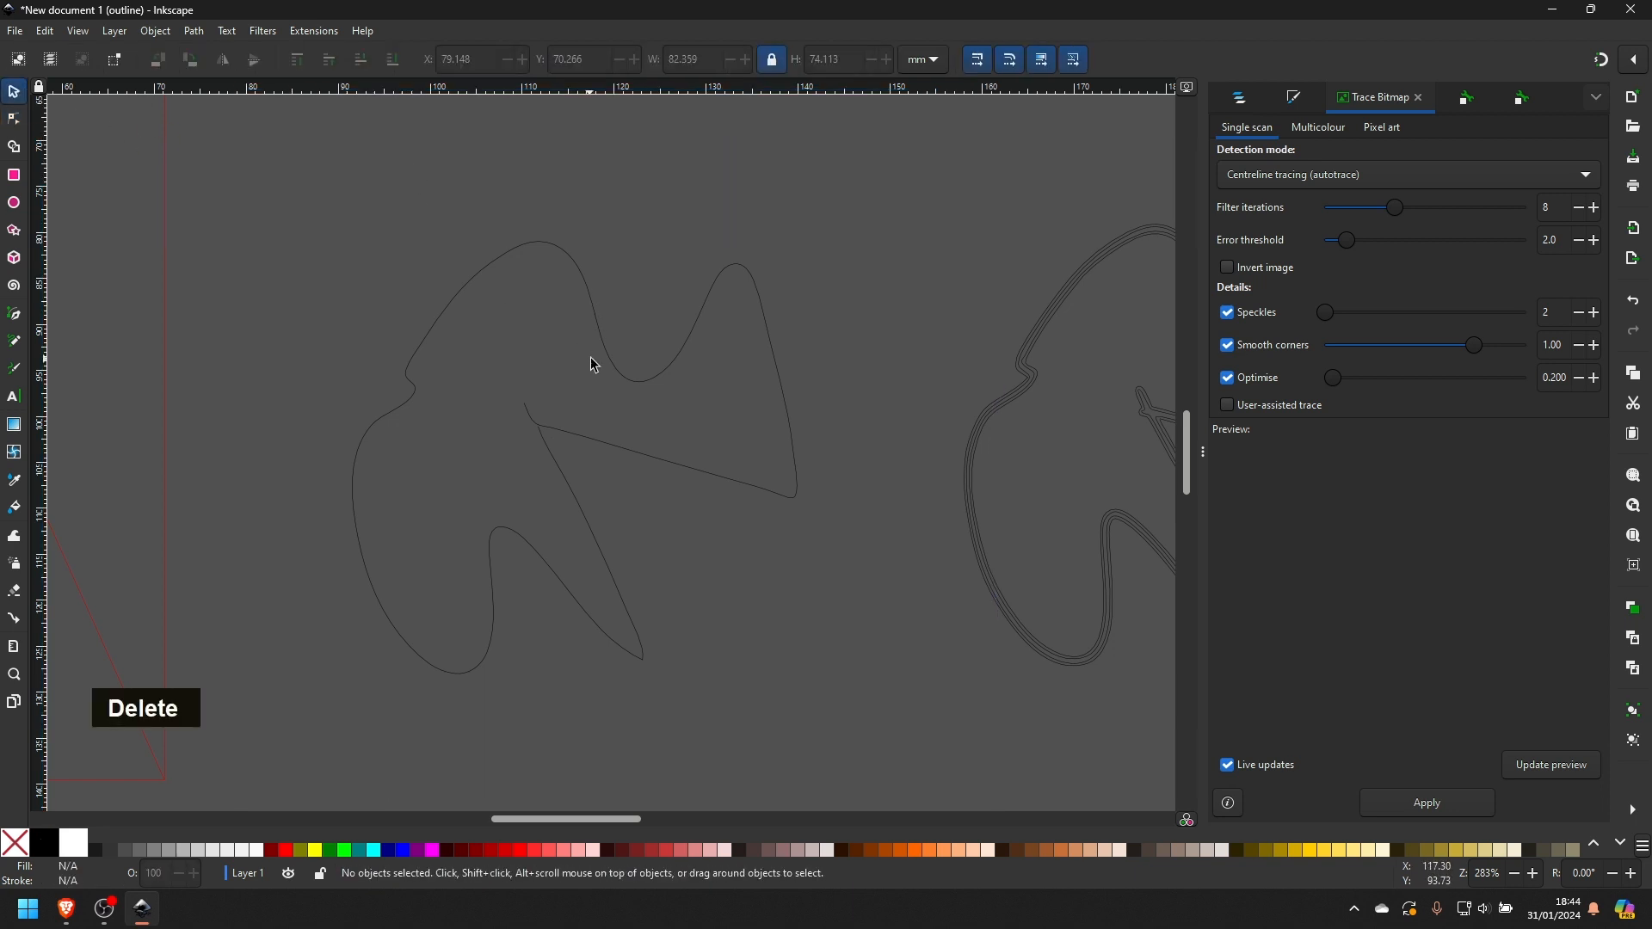
- Move the loose end node at the centreline trace's inner corner onto the neighbouring junction node
scroll(563, 446, "up", 6, "ctrl")
left_click(479, 258)
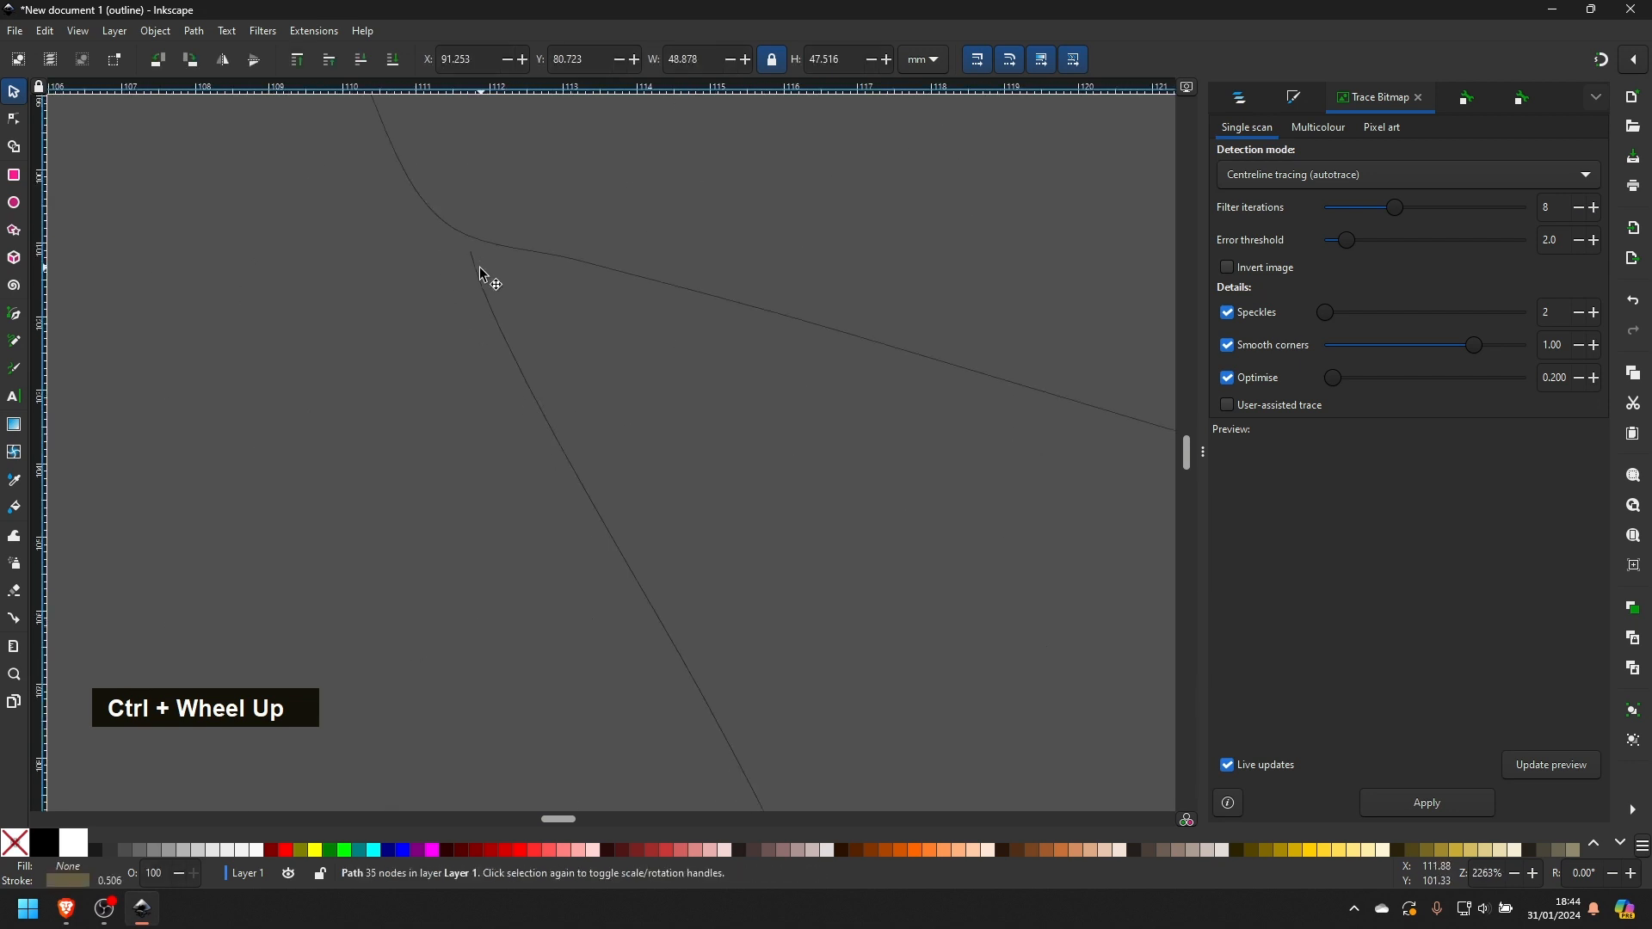
left_click(14, 118)
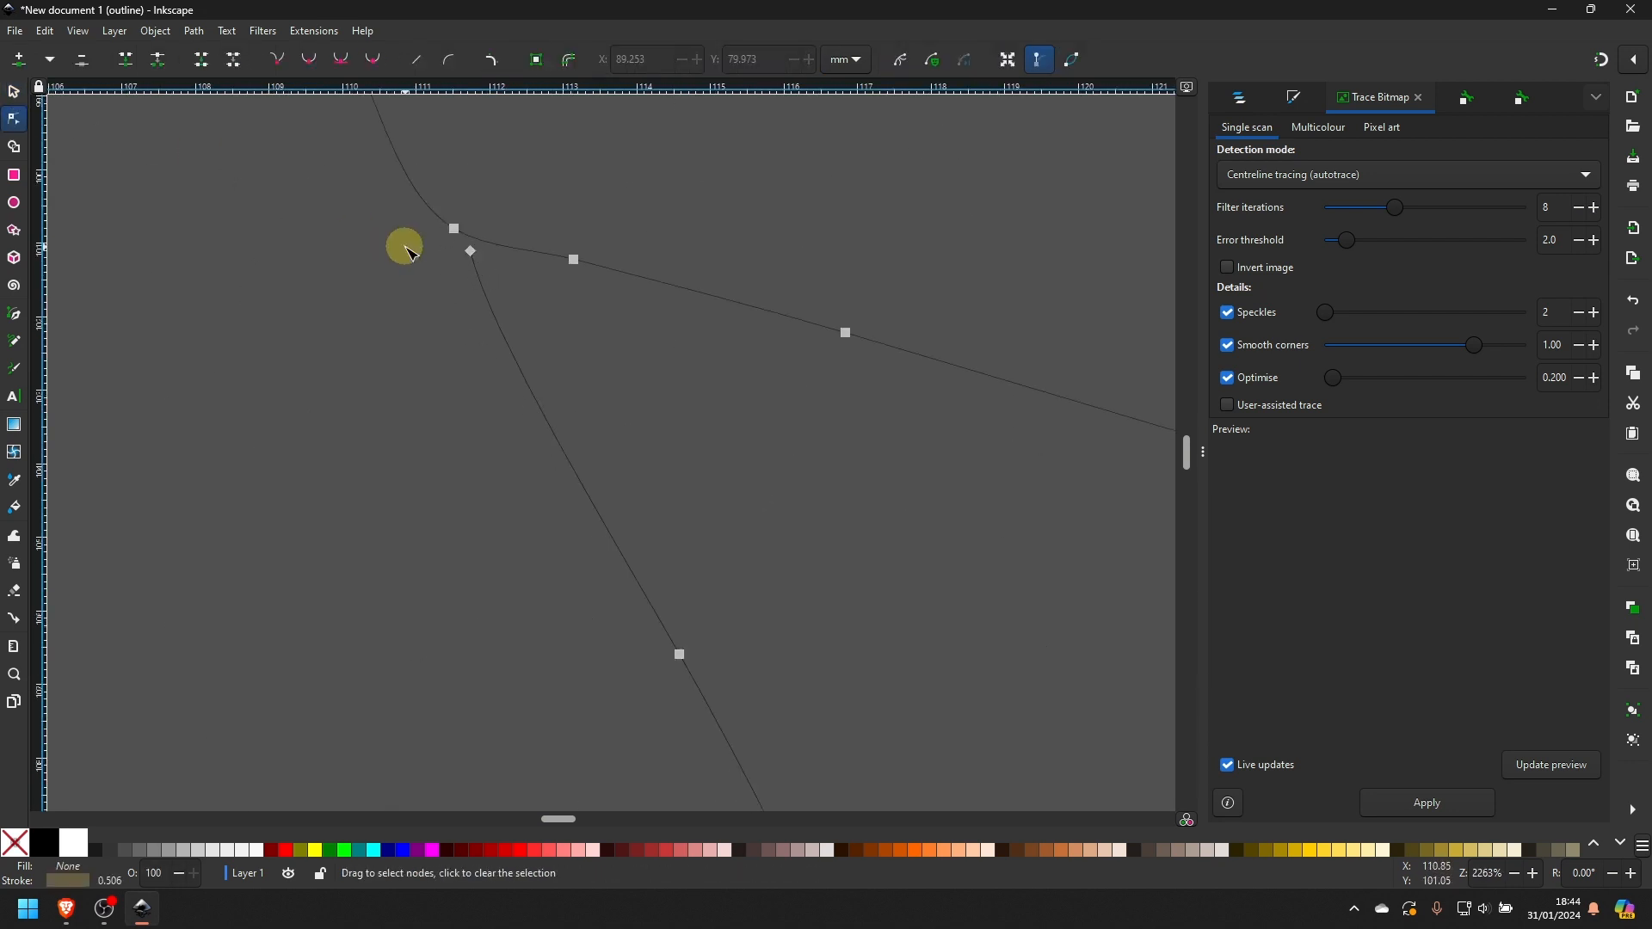
left_click_drag(471, 252, 457, 230)
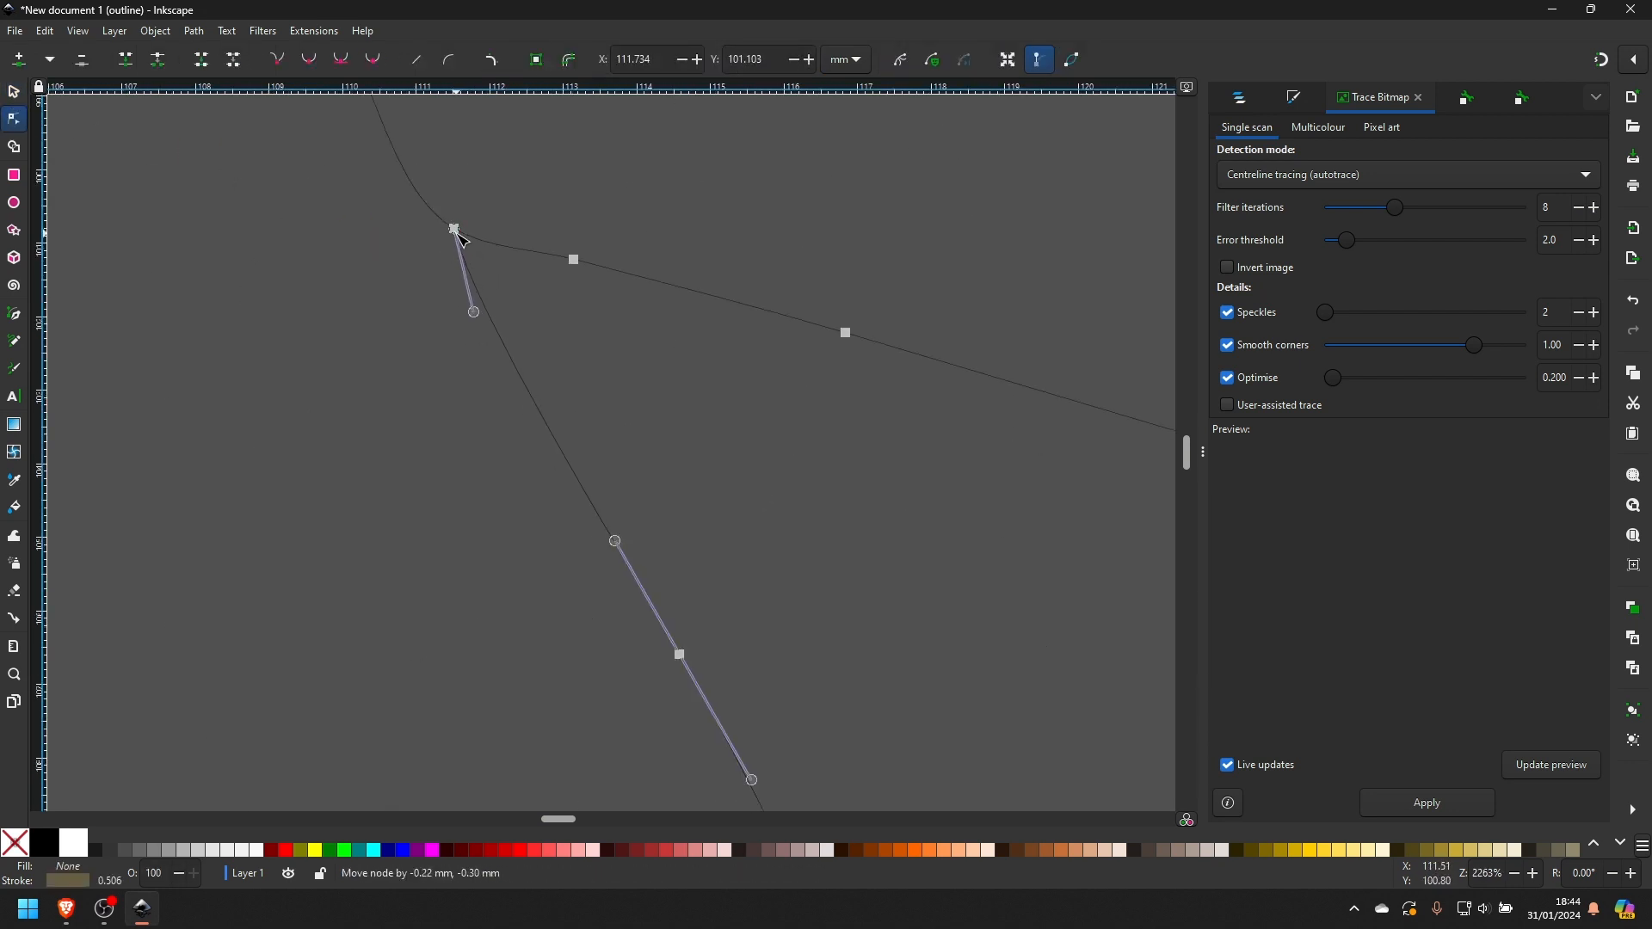
- Delete the end node of the short spur at the inner corner and bring the two remaining end nodes together
middle_click(424, 276)
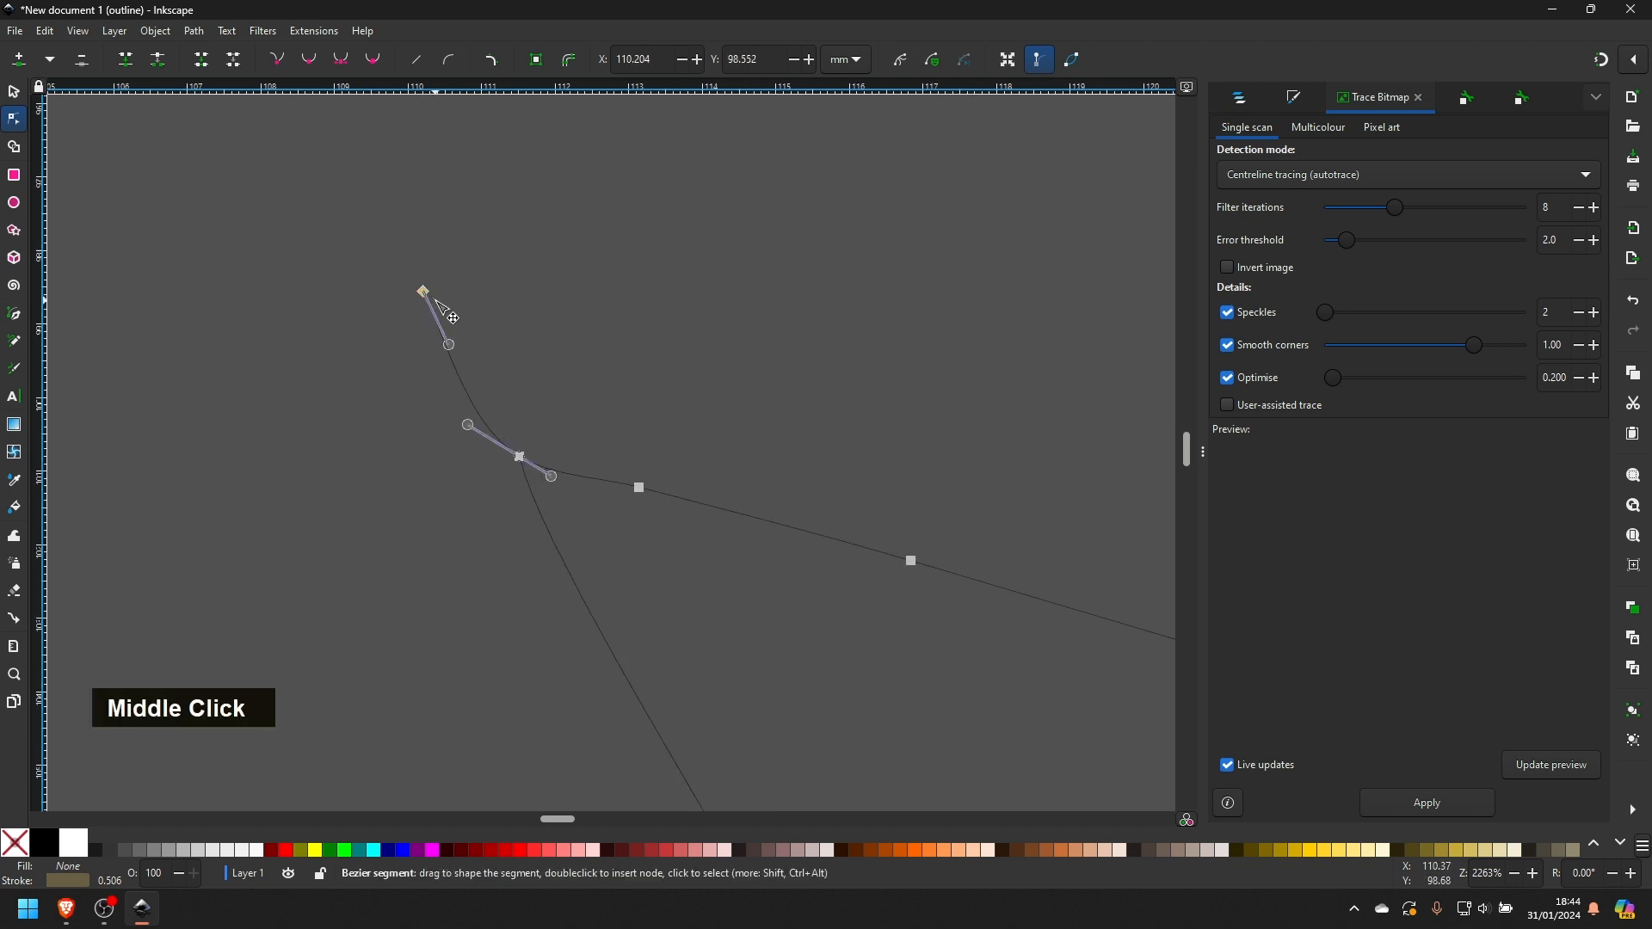
key("Delete")
left_click_drag(526, 471, 535, 507)
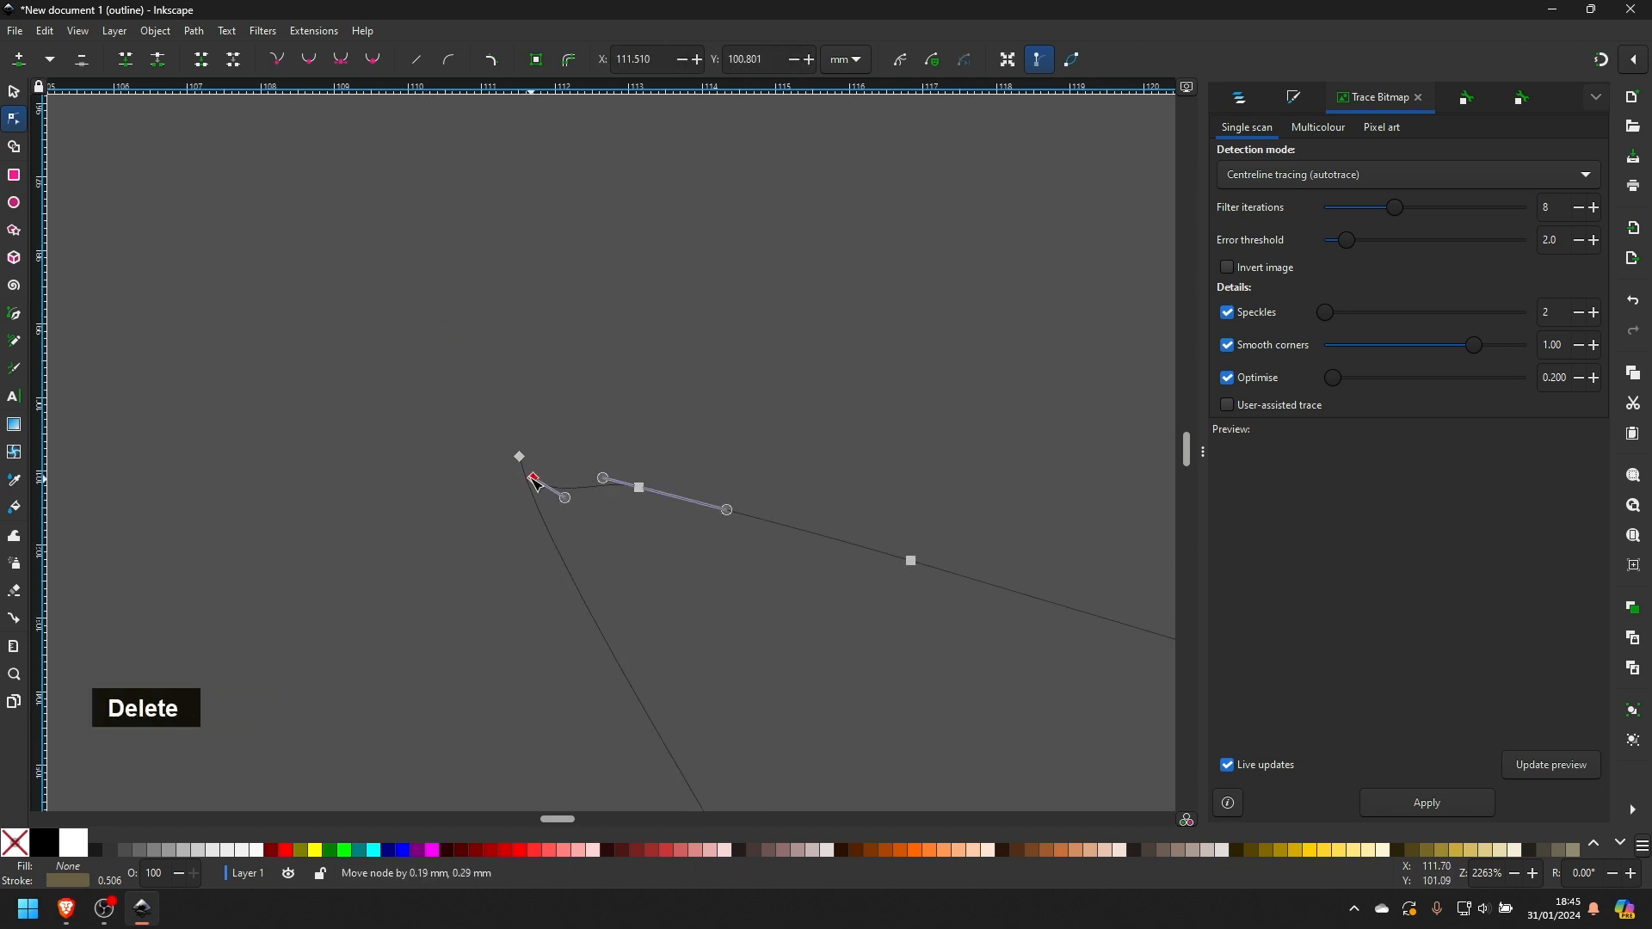
scroll(519, 459, "down", 1)
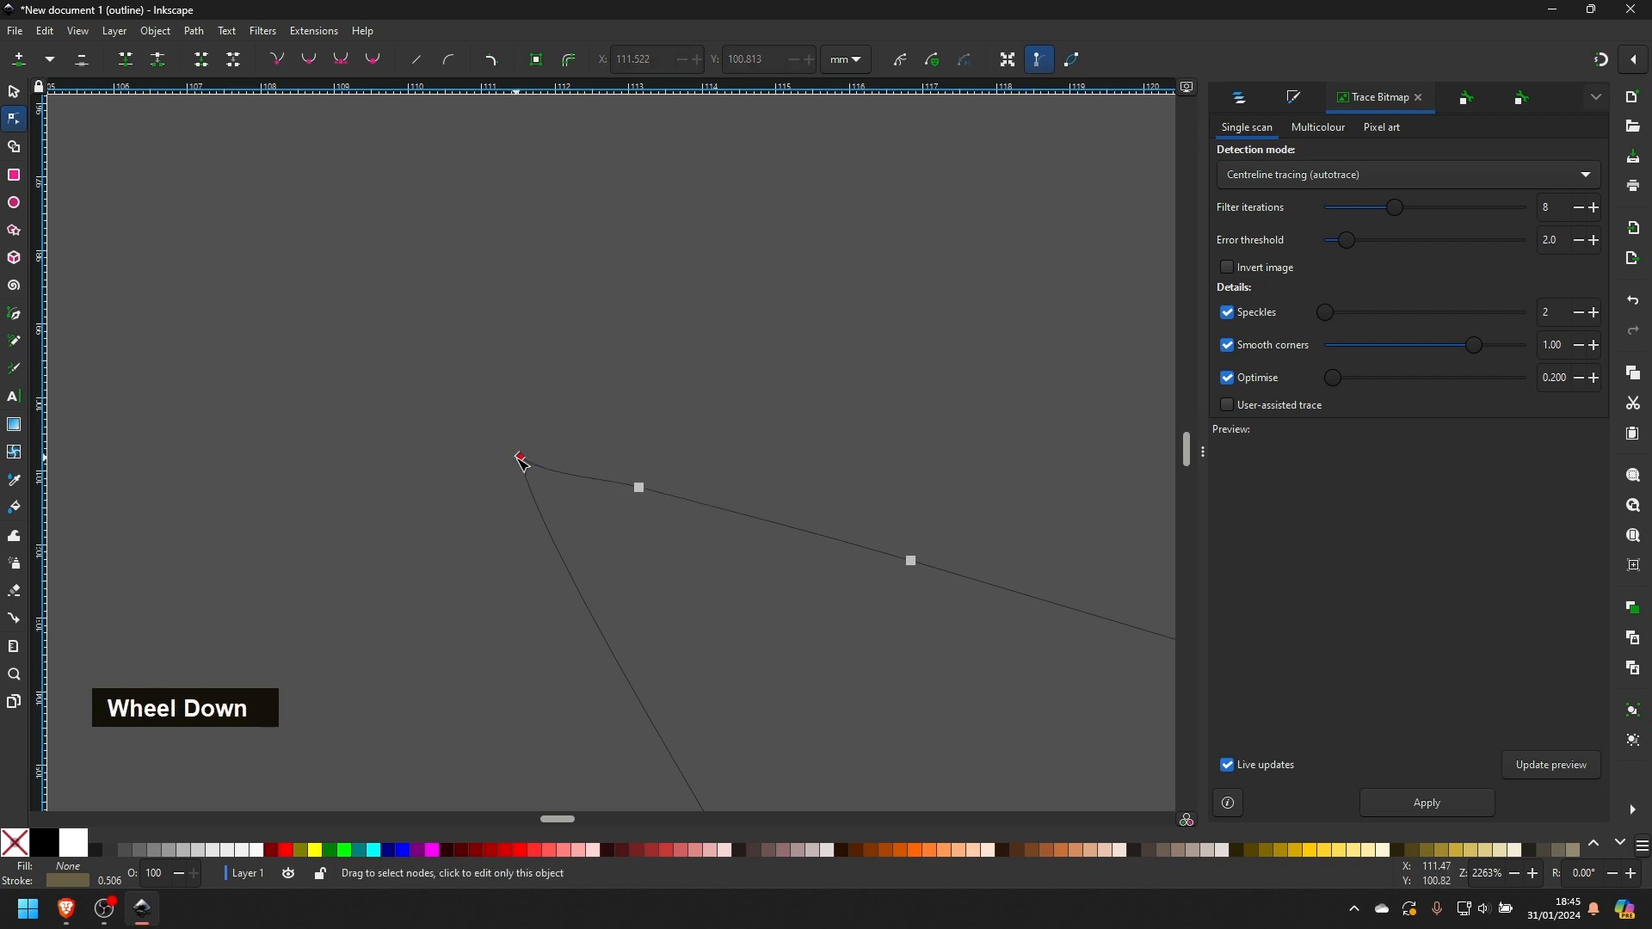
left_click(608, 520)
- Delete the source photo beside the traces
scroll(608, 520, "down", 4)
scroll(609, 519, "up", 5)
scroll(614, 526, "down", 8, "ctrl")
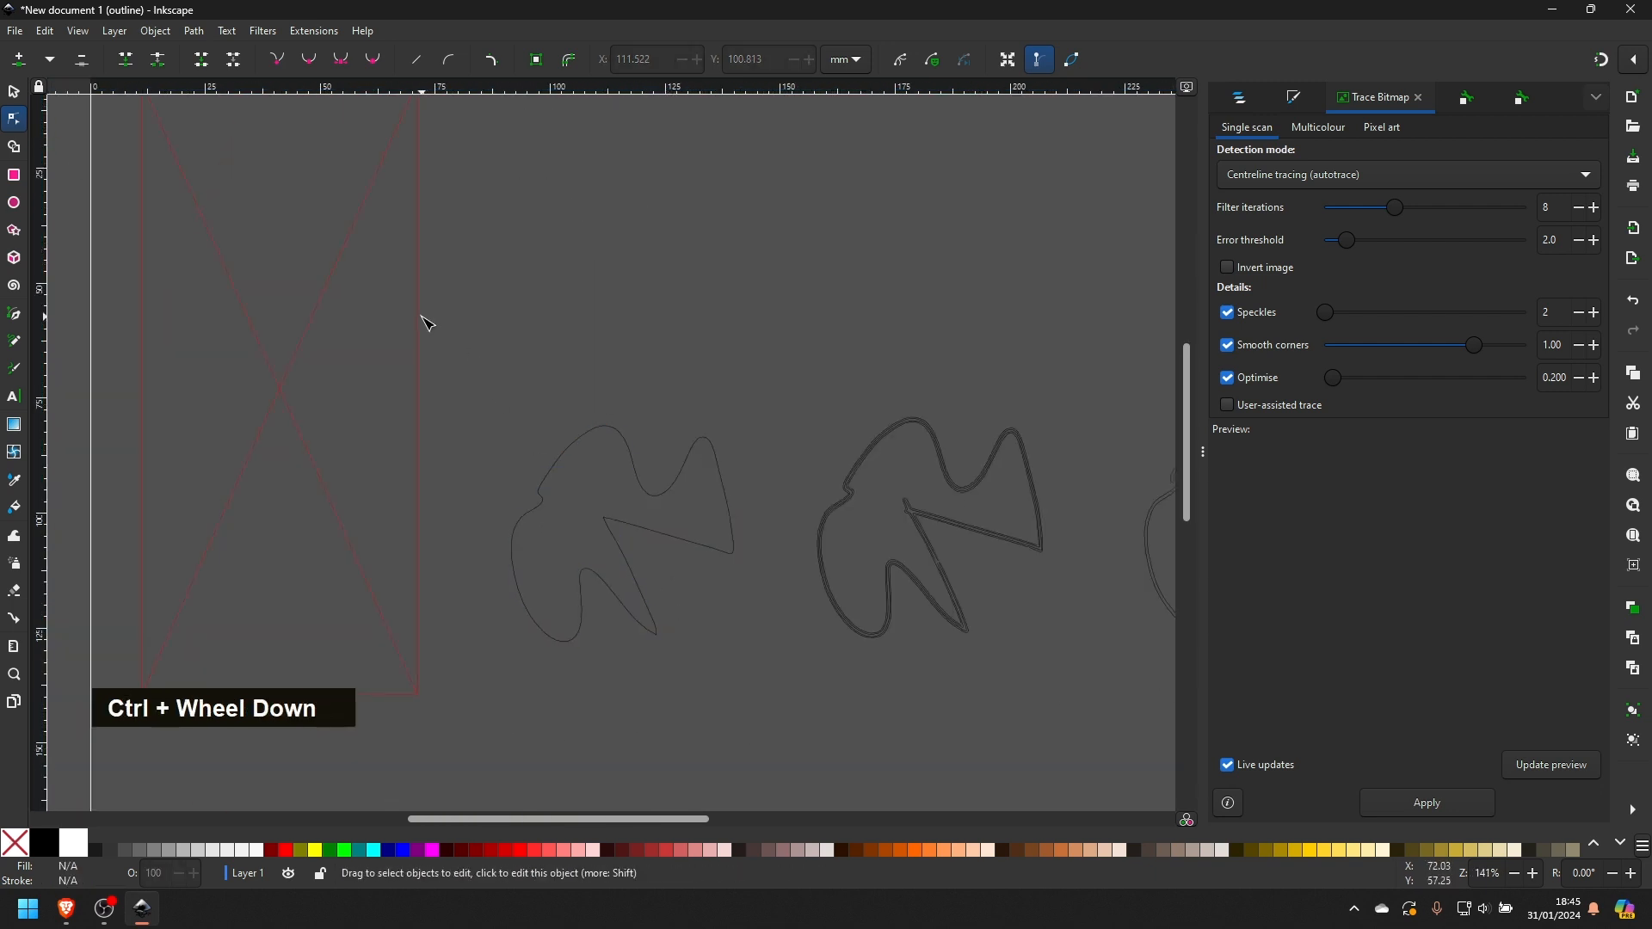
left_click(420, 317)
key("Delete")
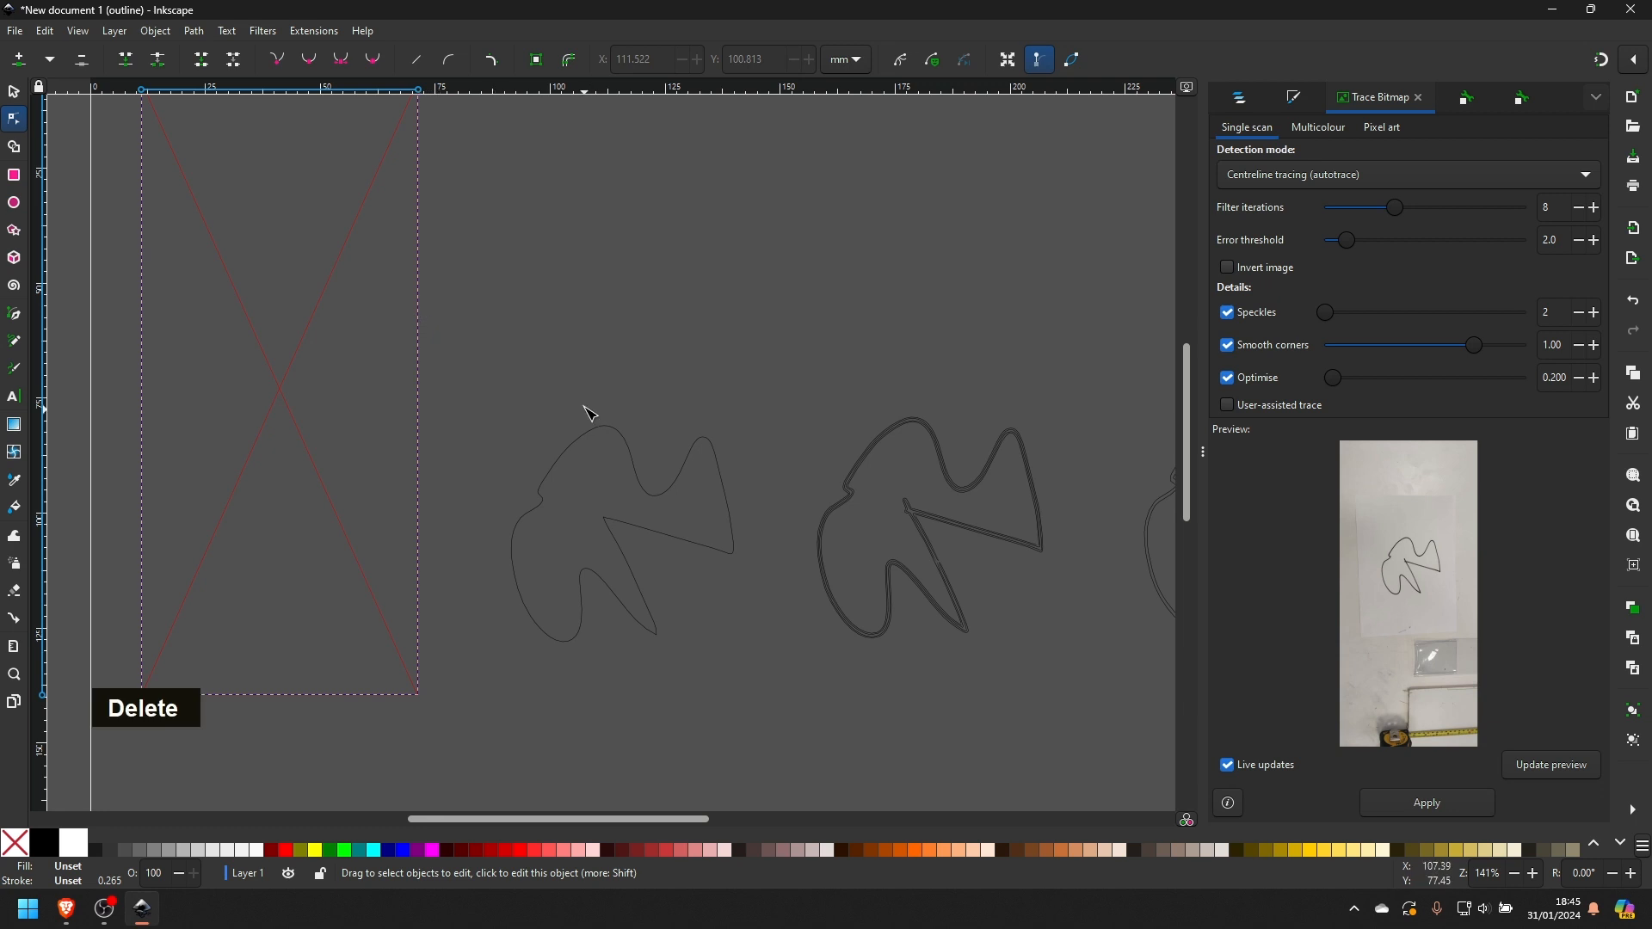
key("Delete")
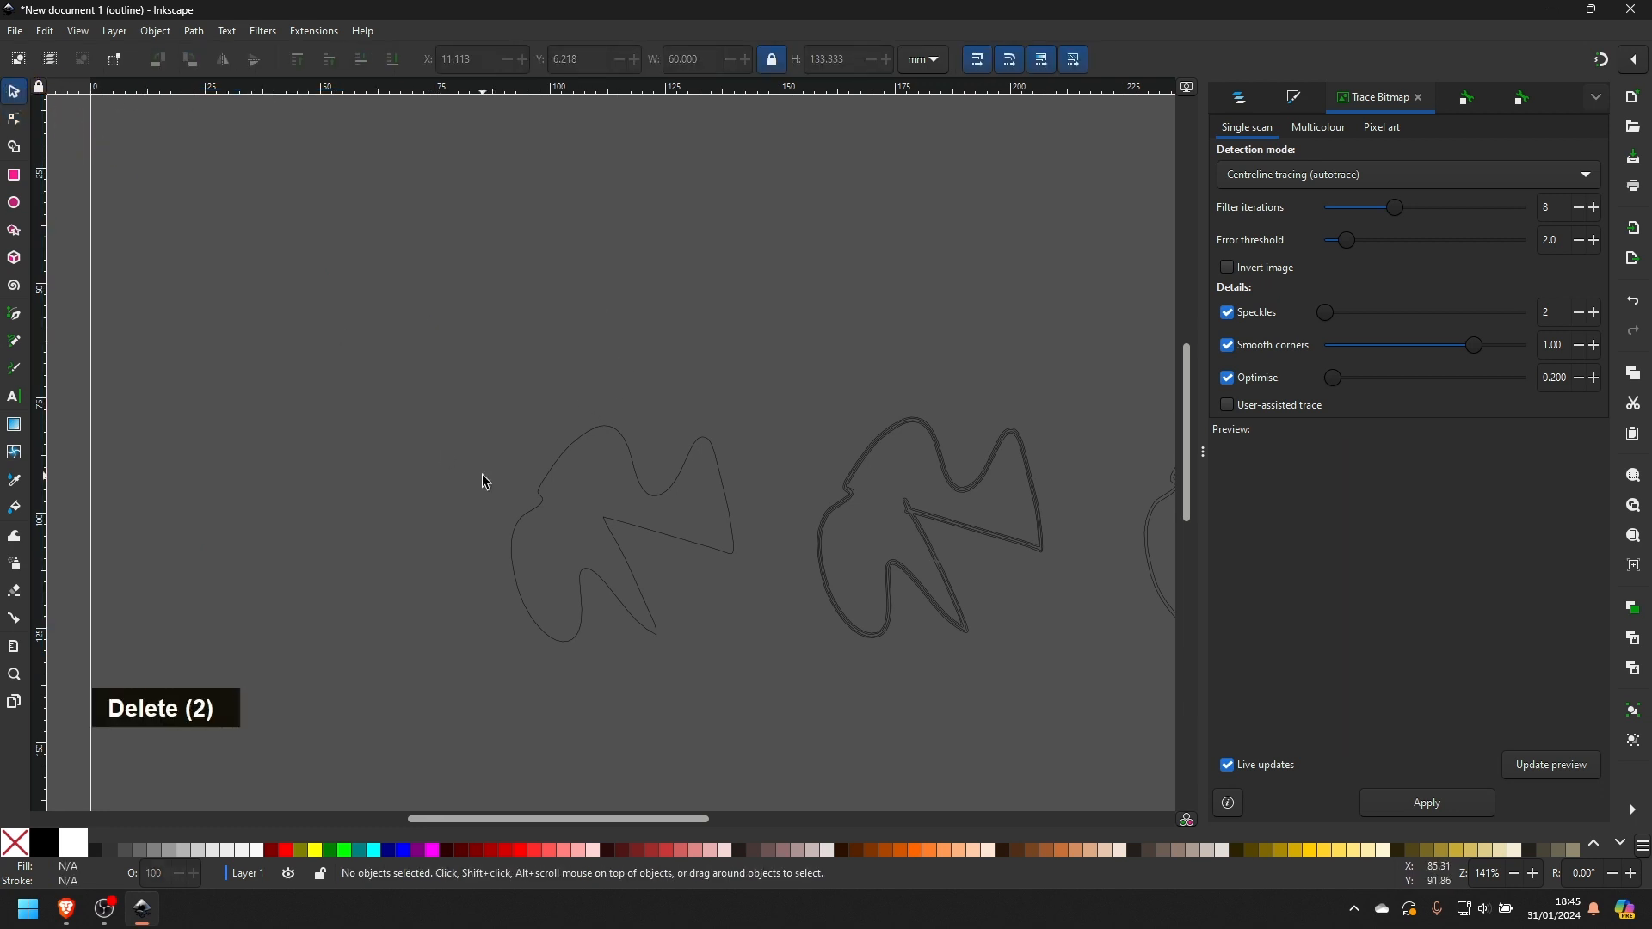
- Examine the doubled outlines of the two other traces up close, including their inner corners and the gaps along the lines
middle_click(738, 579)
scroll(613, 521, "up", 3, "ctrl")
middle_click(535, 480)
scroll(535, 480, "up", 3, "ctrl")
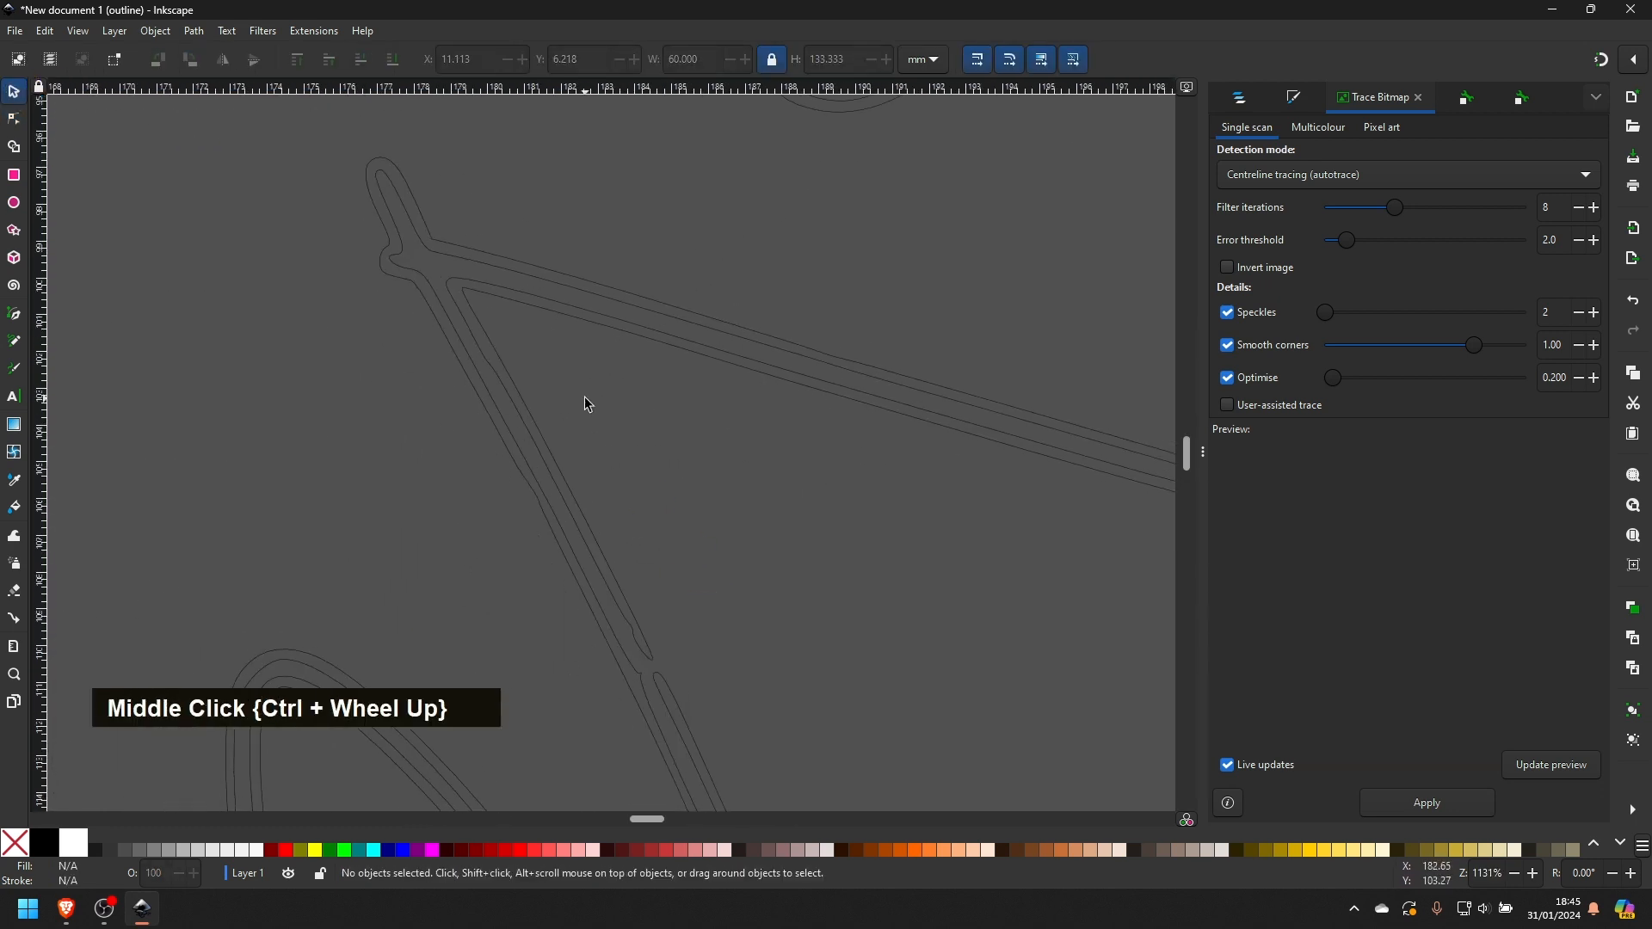
scroll(589, 404, "down", 4)
scroll(612, 420, "up", 2)
scroll(614, 422, "down", 3, "ctrl")
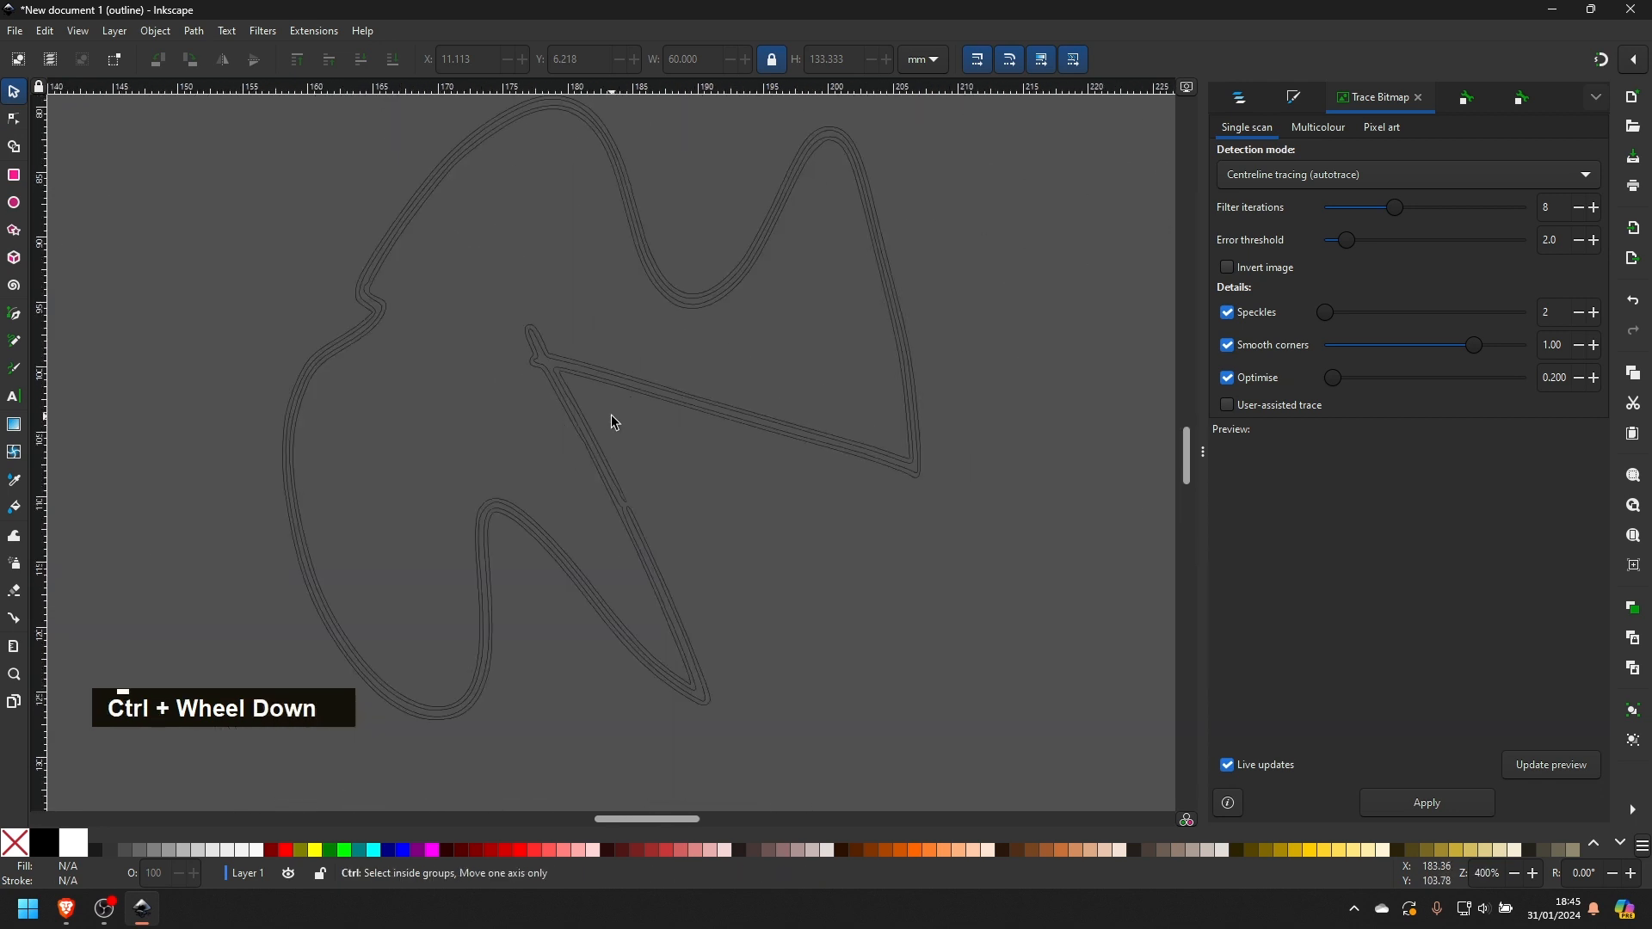
middle_click(835, 524)
middle_click(821, 370)
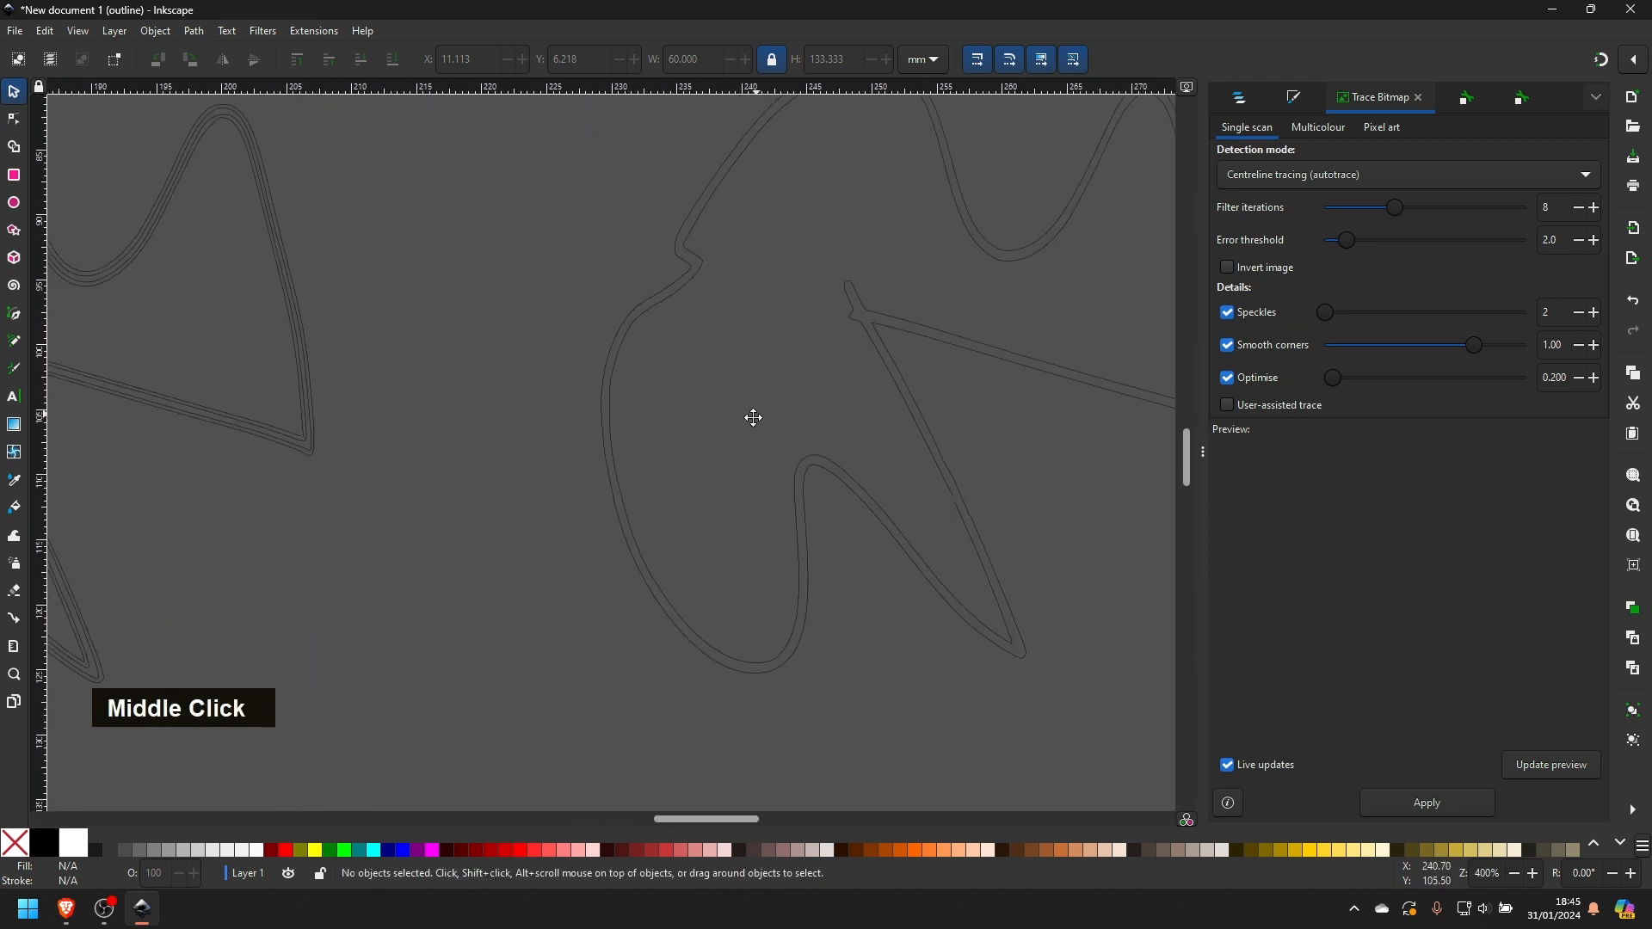
middle_click(754, 418)
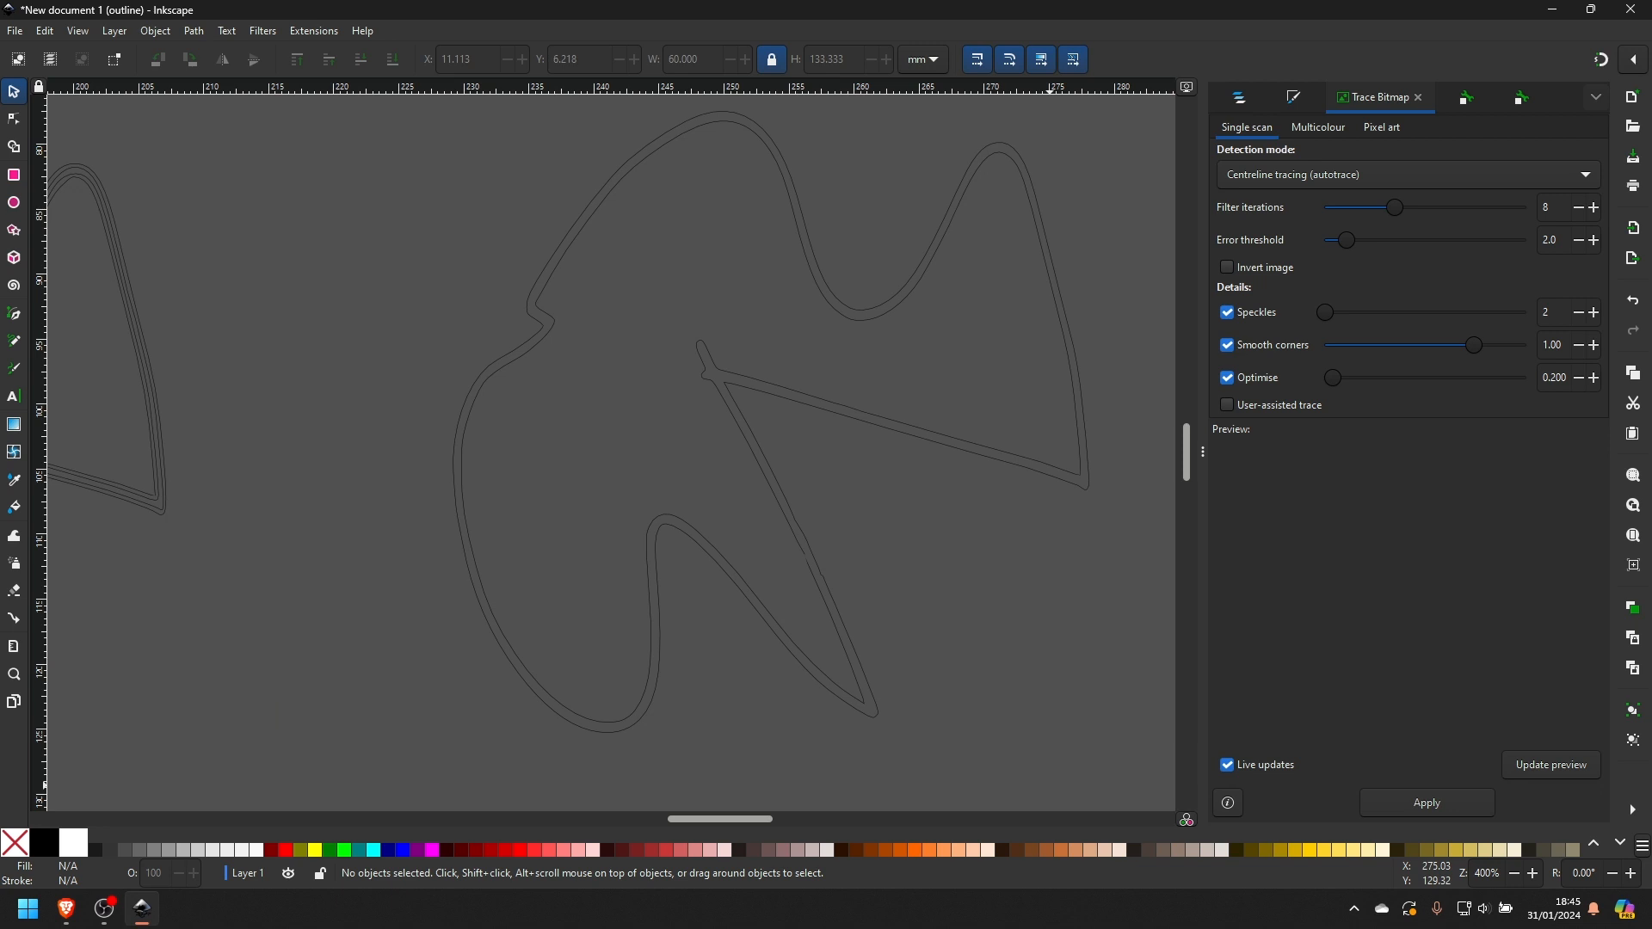
scroll(404, 290, "down", 6)
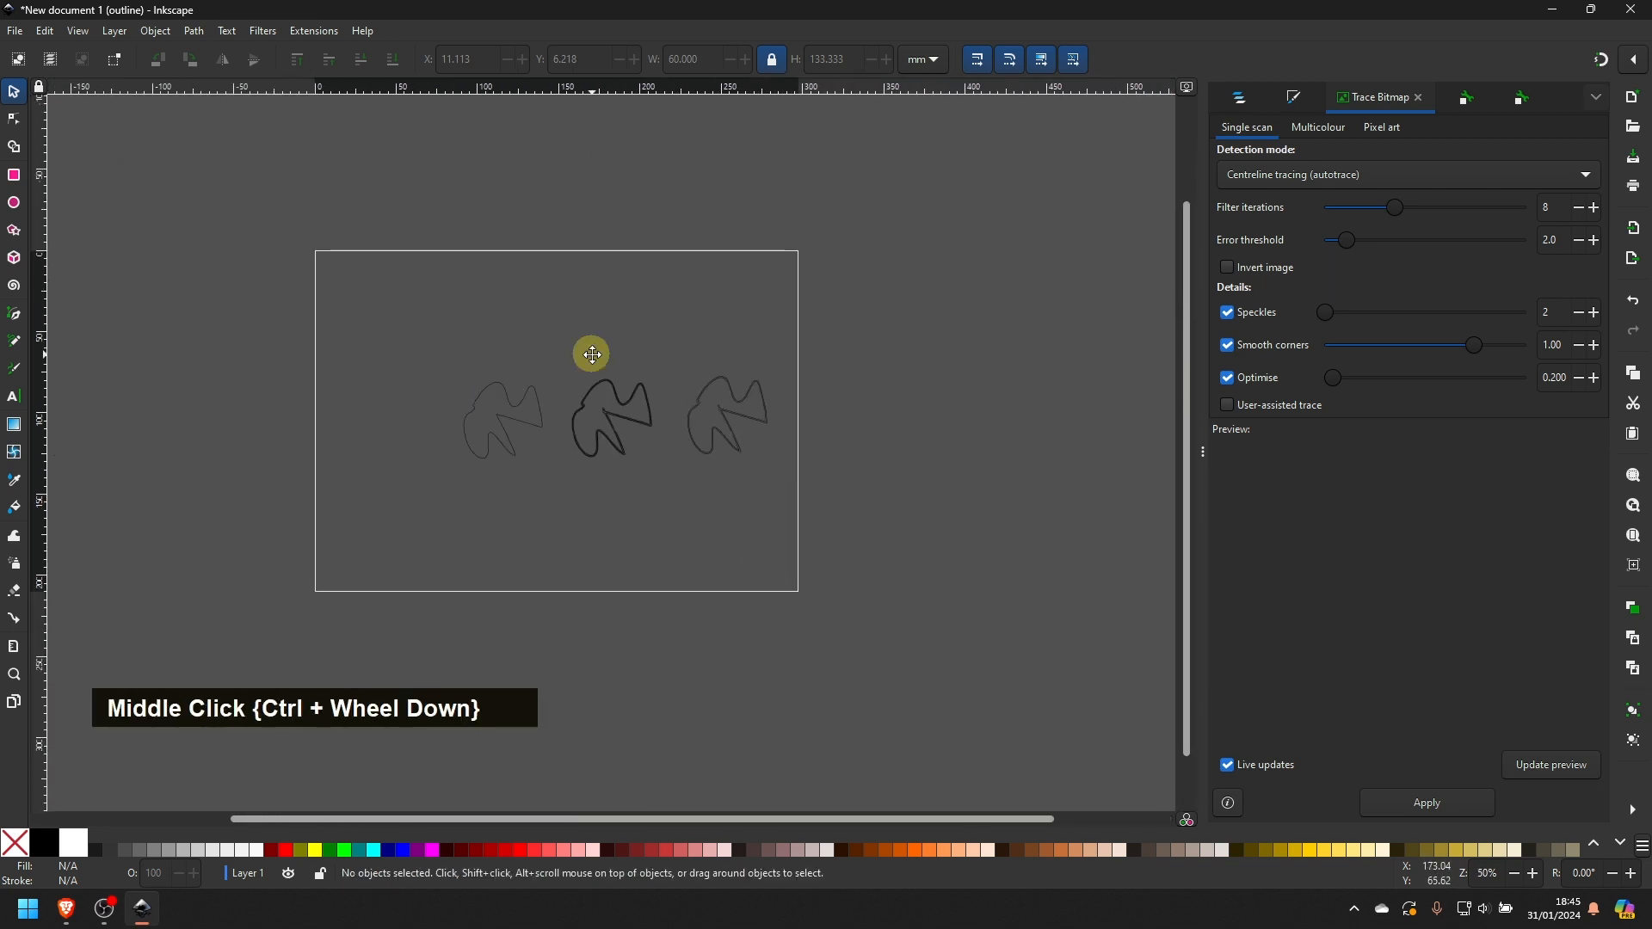
- Select all three traced shapes on the page and delete them
key("ctrl+4")
key("1")
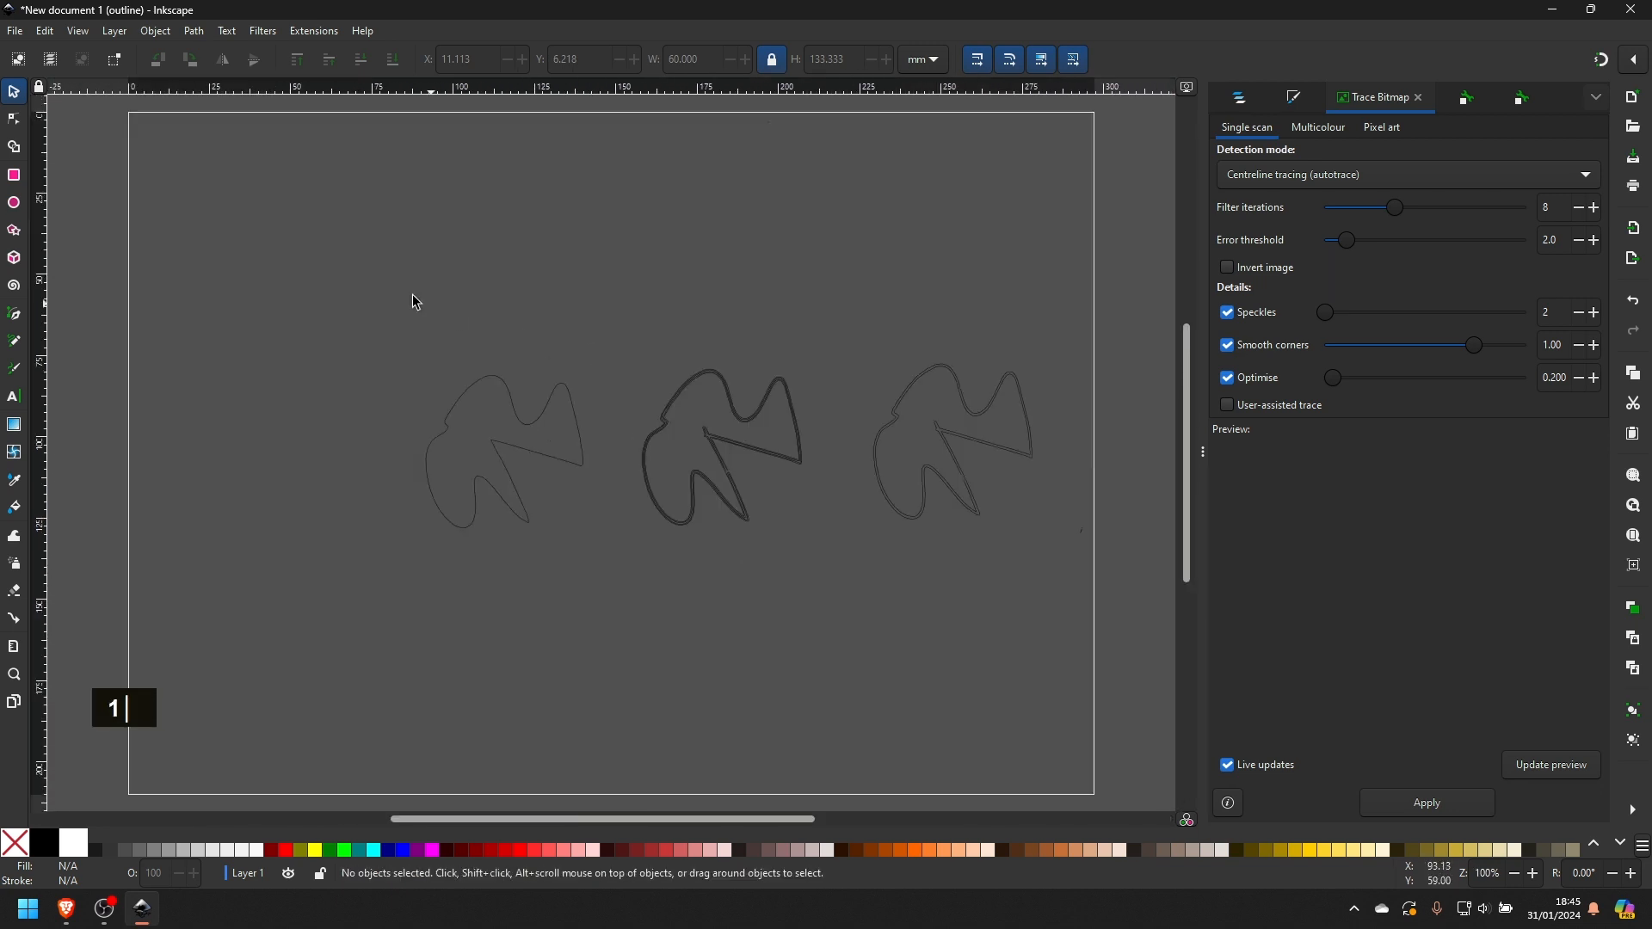
left_click_drag(333, 261, 1057, 583)
key("Delete")
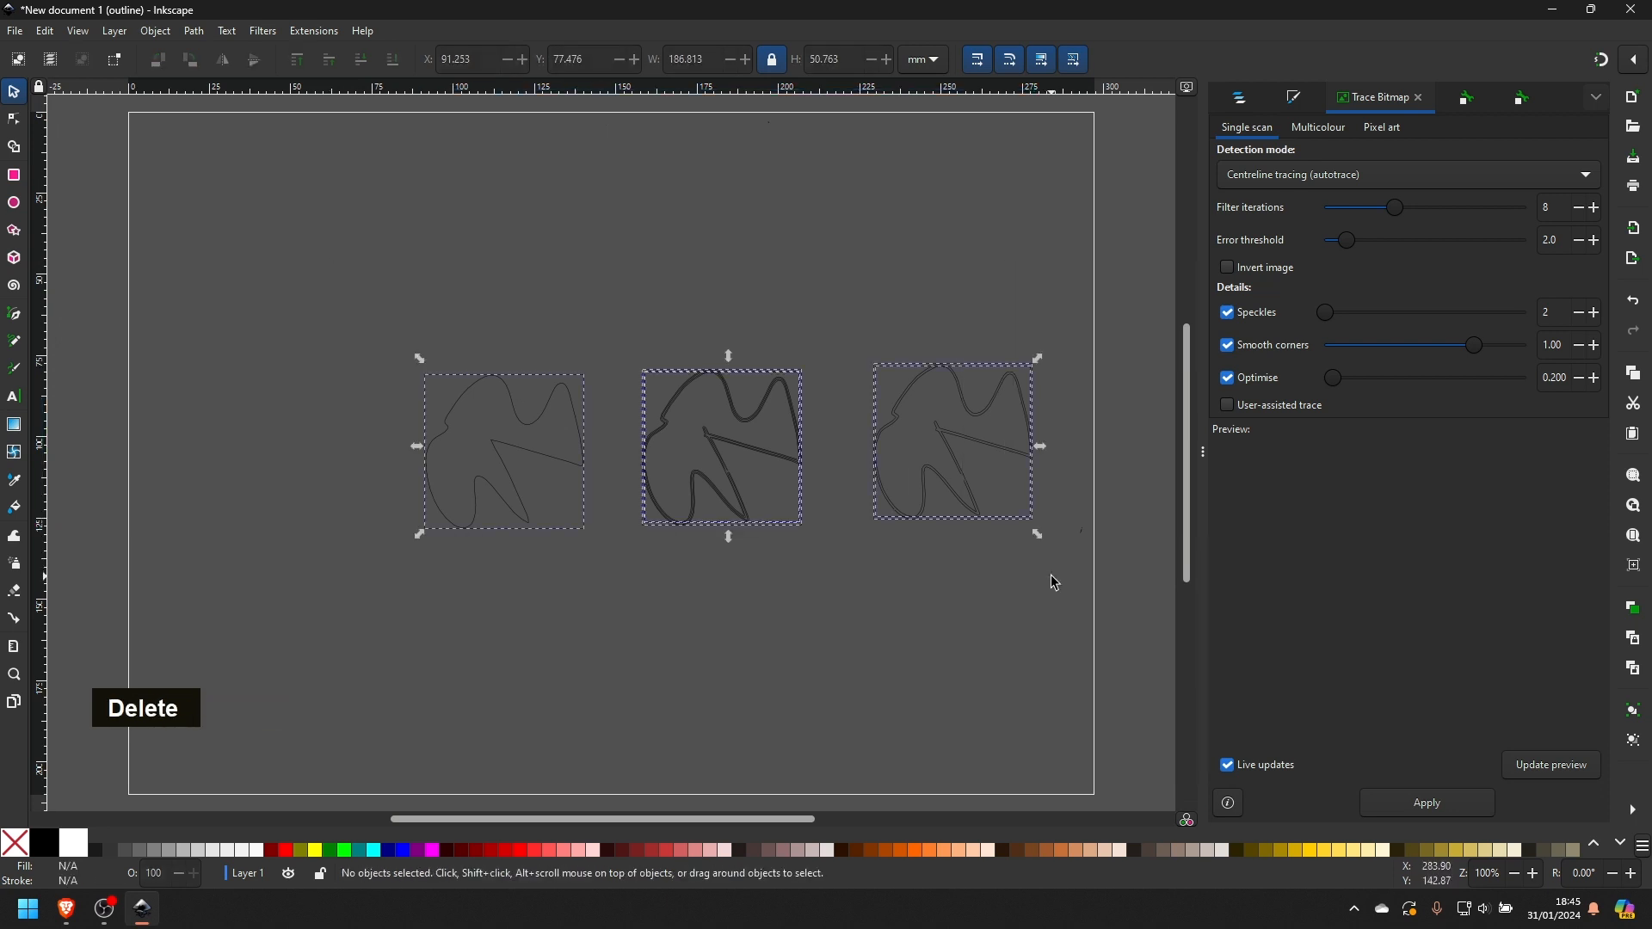
- Import the leaf picture leave-4-3543074133.jpg from the Downloads folder, accepting the offered JPEG import settings
left_click(15, 31)
mouse_move(15, 31)
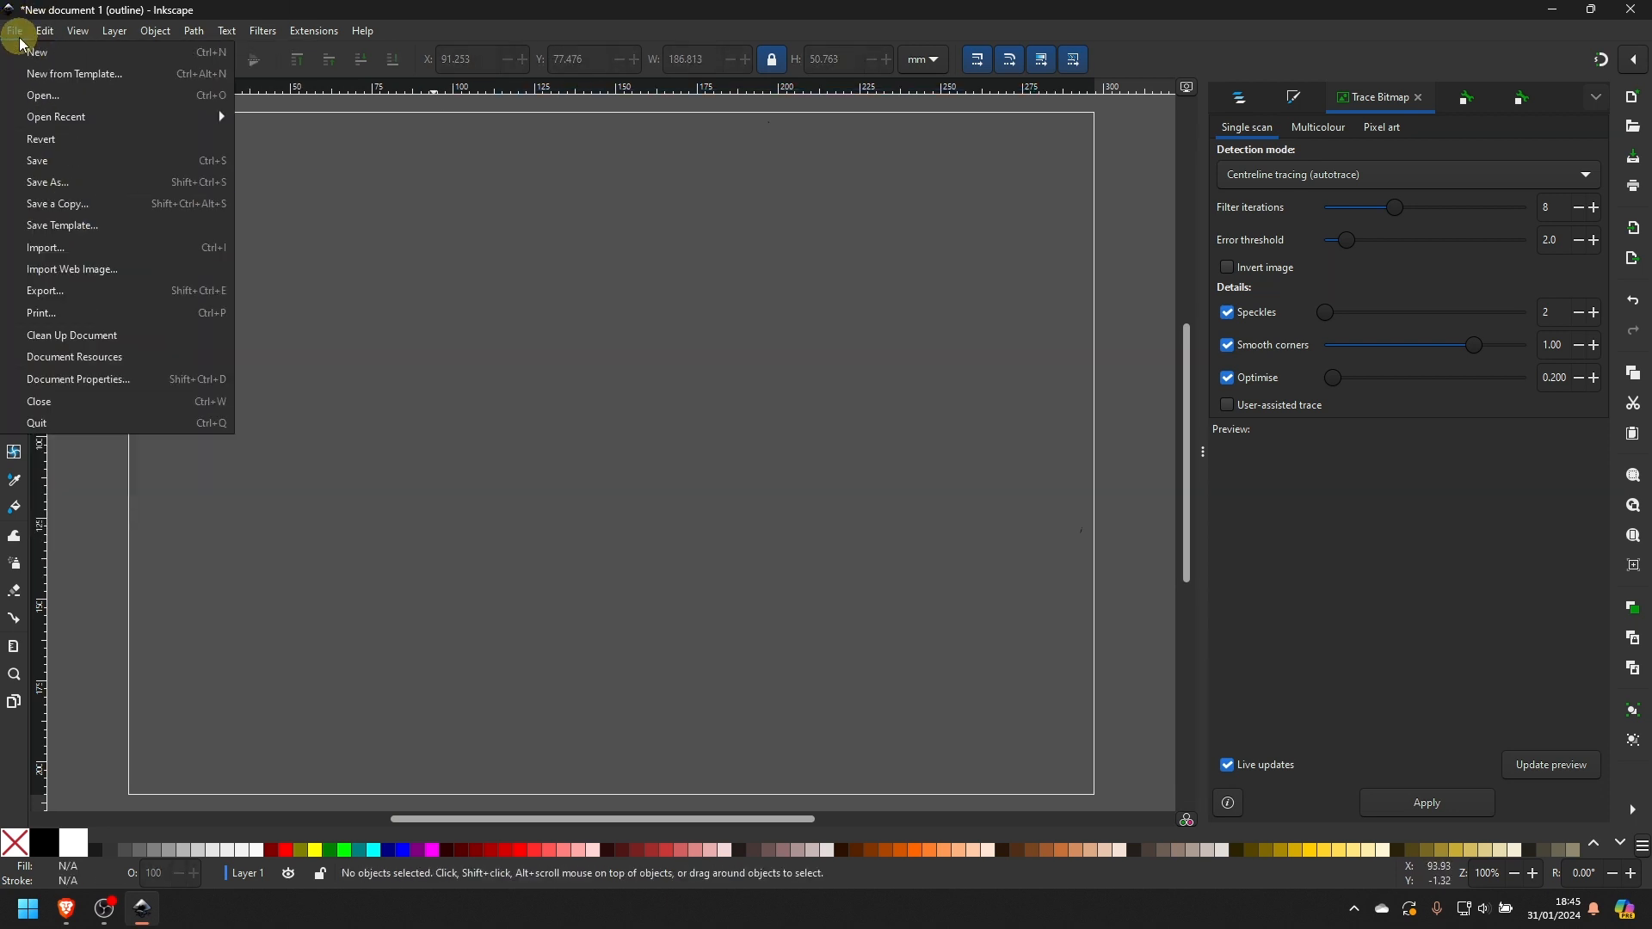
left_click(67, 222)
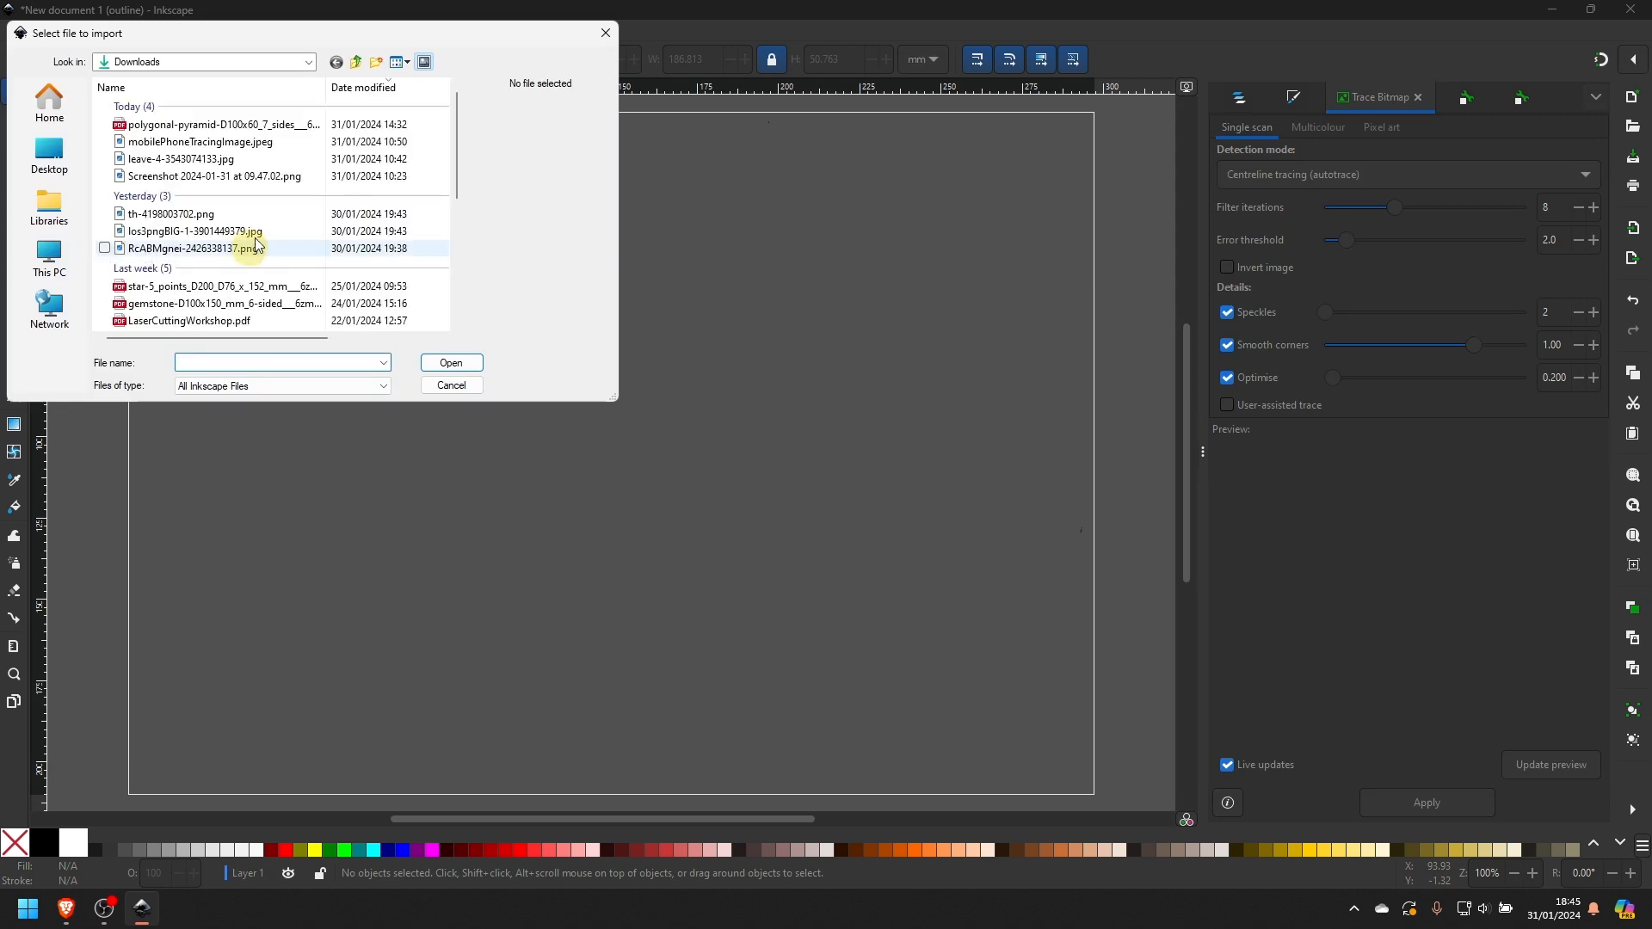
left_click(217, 160)
double_click(217, 163)
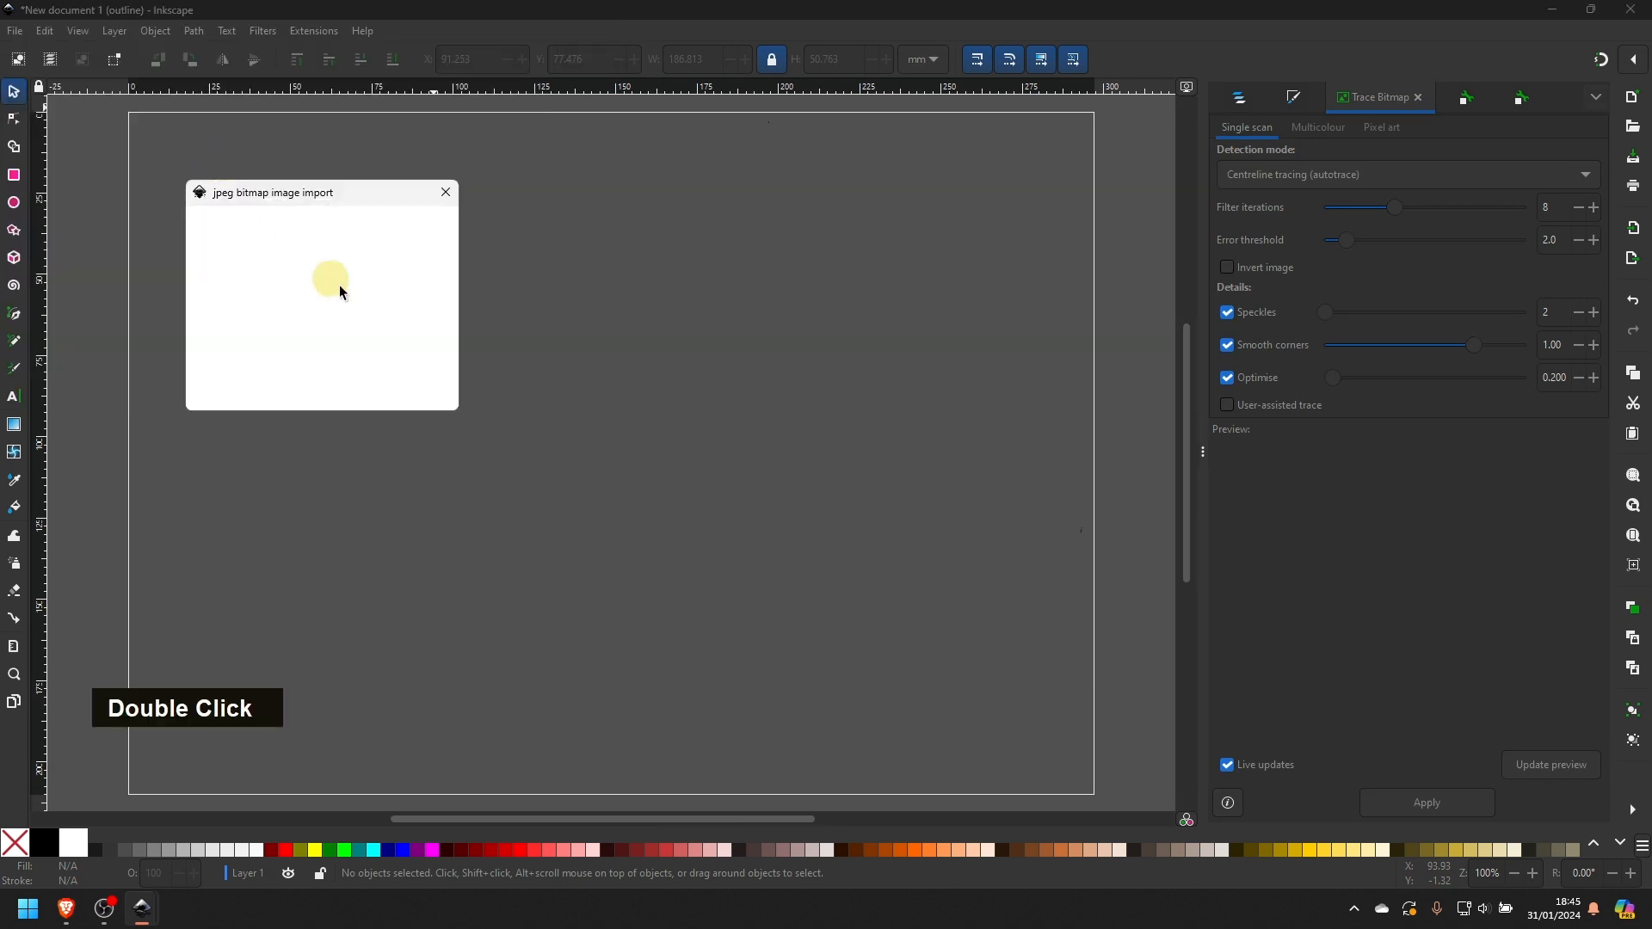
left_click(419, 396)
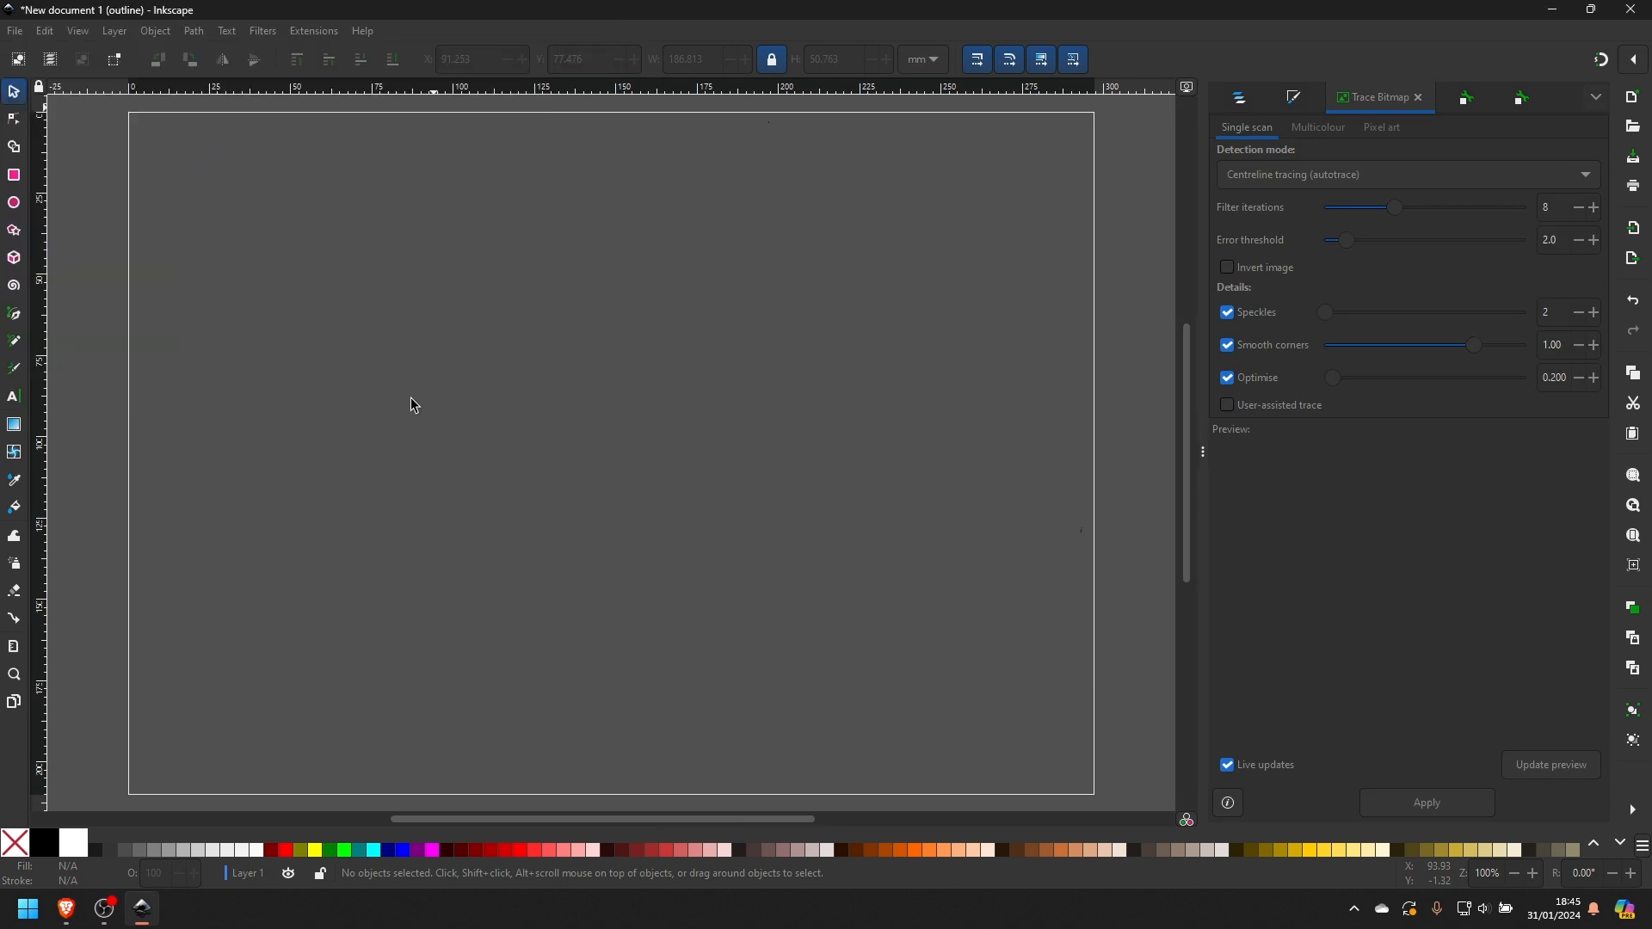
- Set the leaf image's width to 100 mm with its proportions locked
left_click(721, 66)
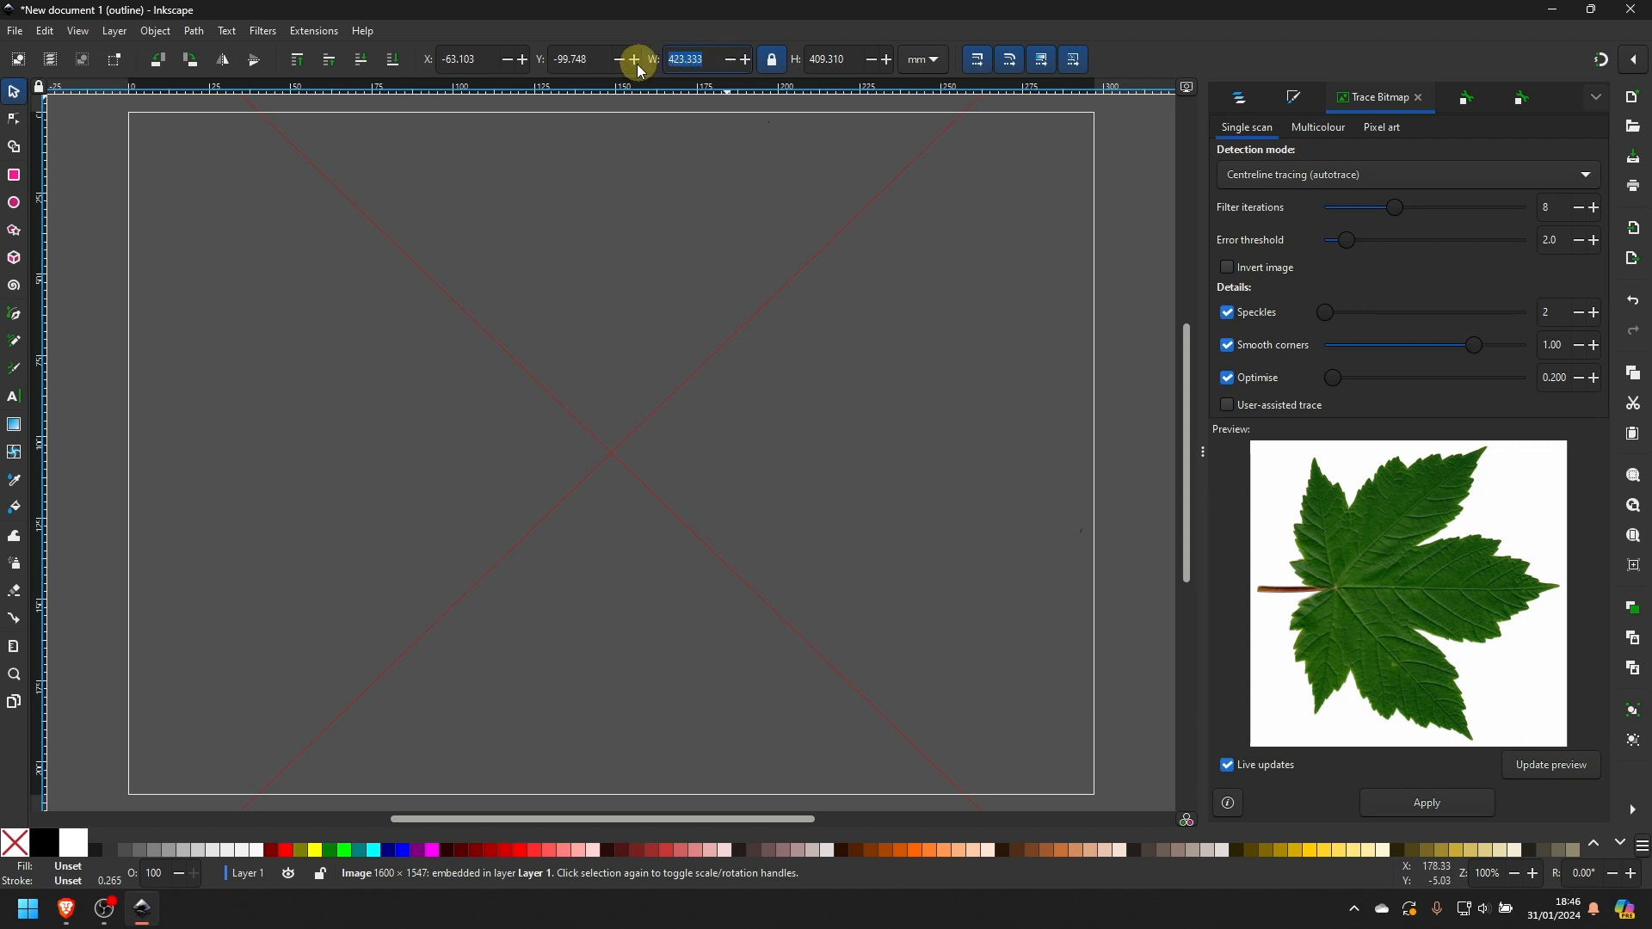
type("100")
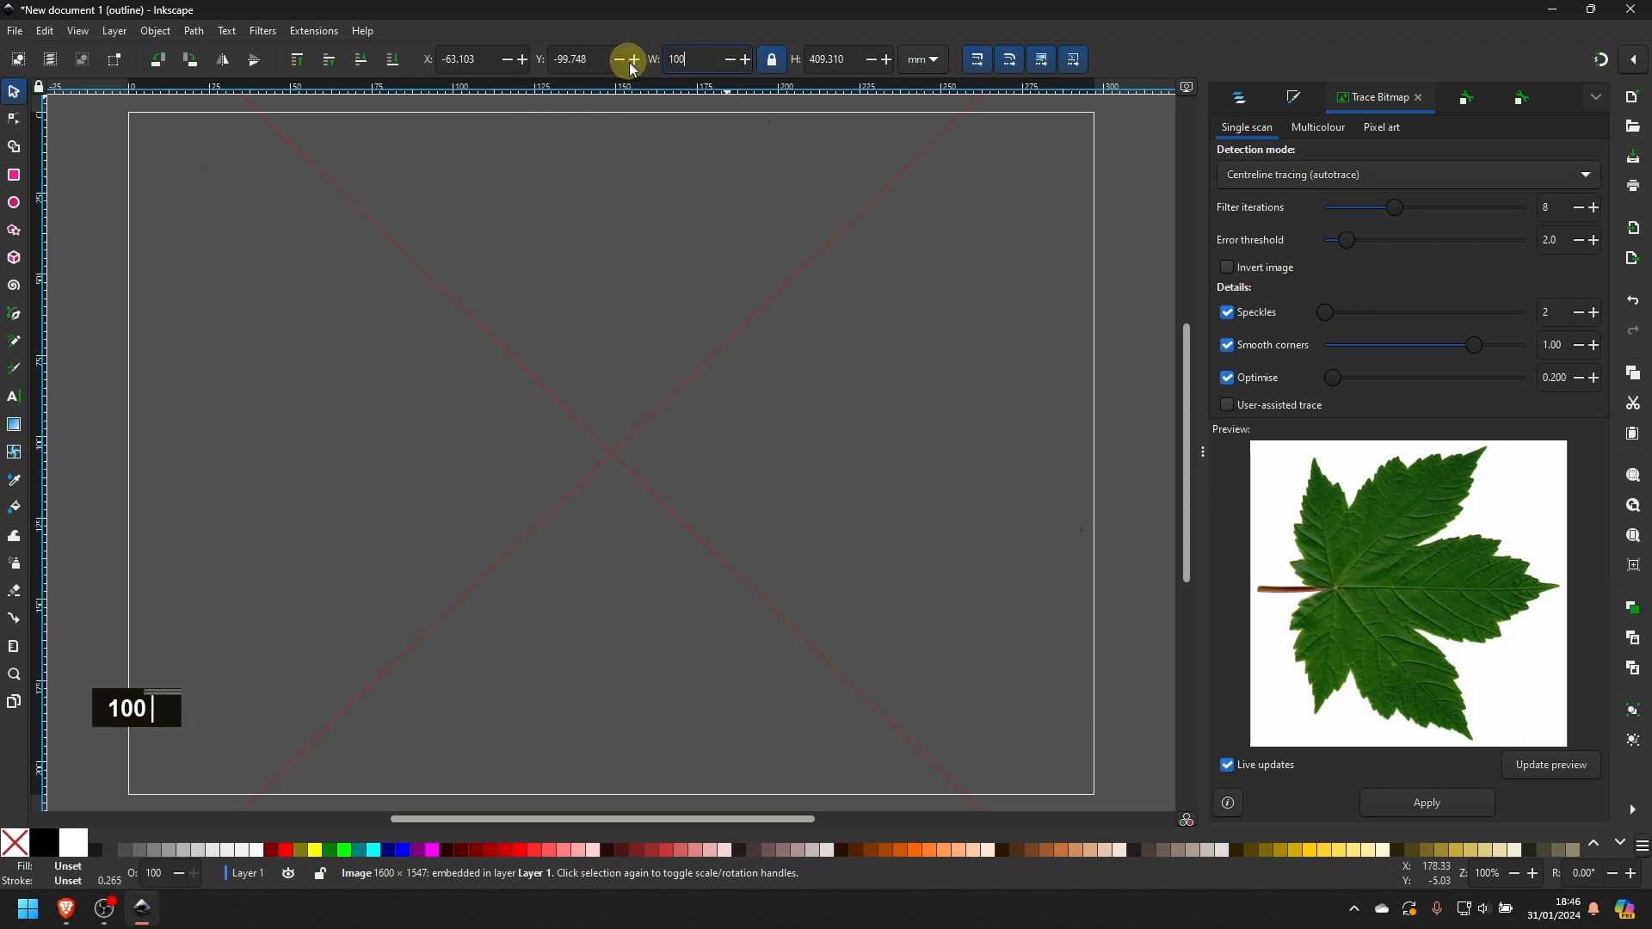
key("Return")
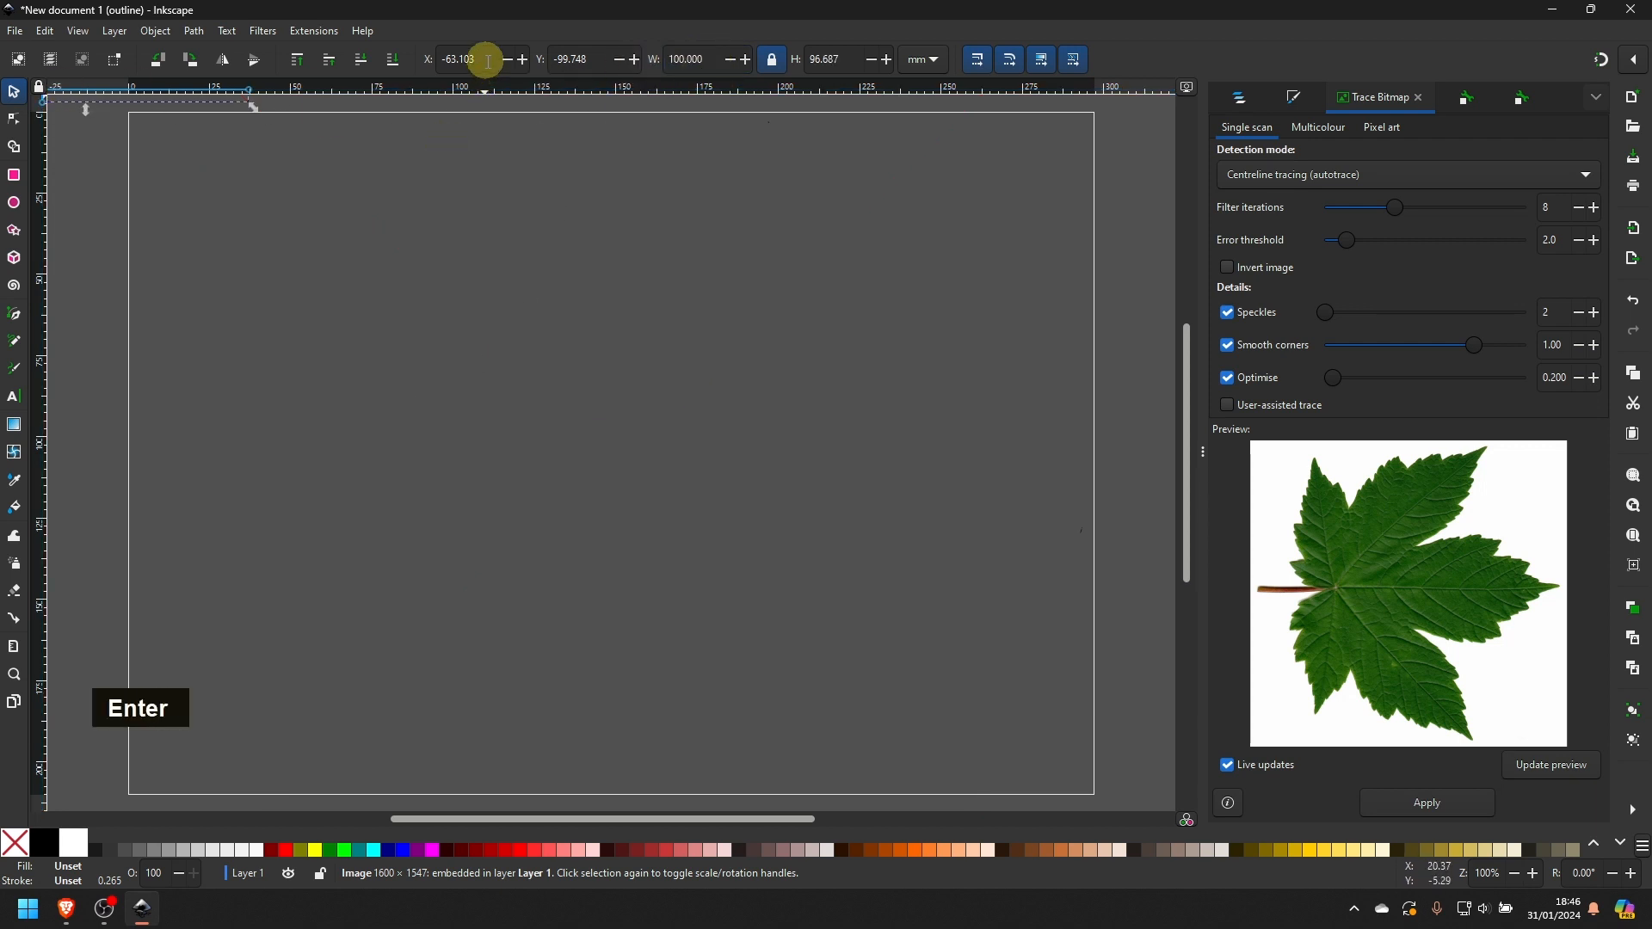
- Set the leaf image's X and Y position to 0, and move it inward to about X 78, Y 56 mm
left_click(487, 60)
type("0")
key("Return")
left_click(599, 60)
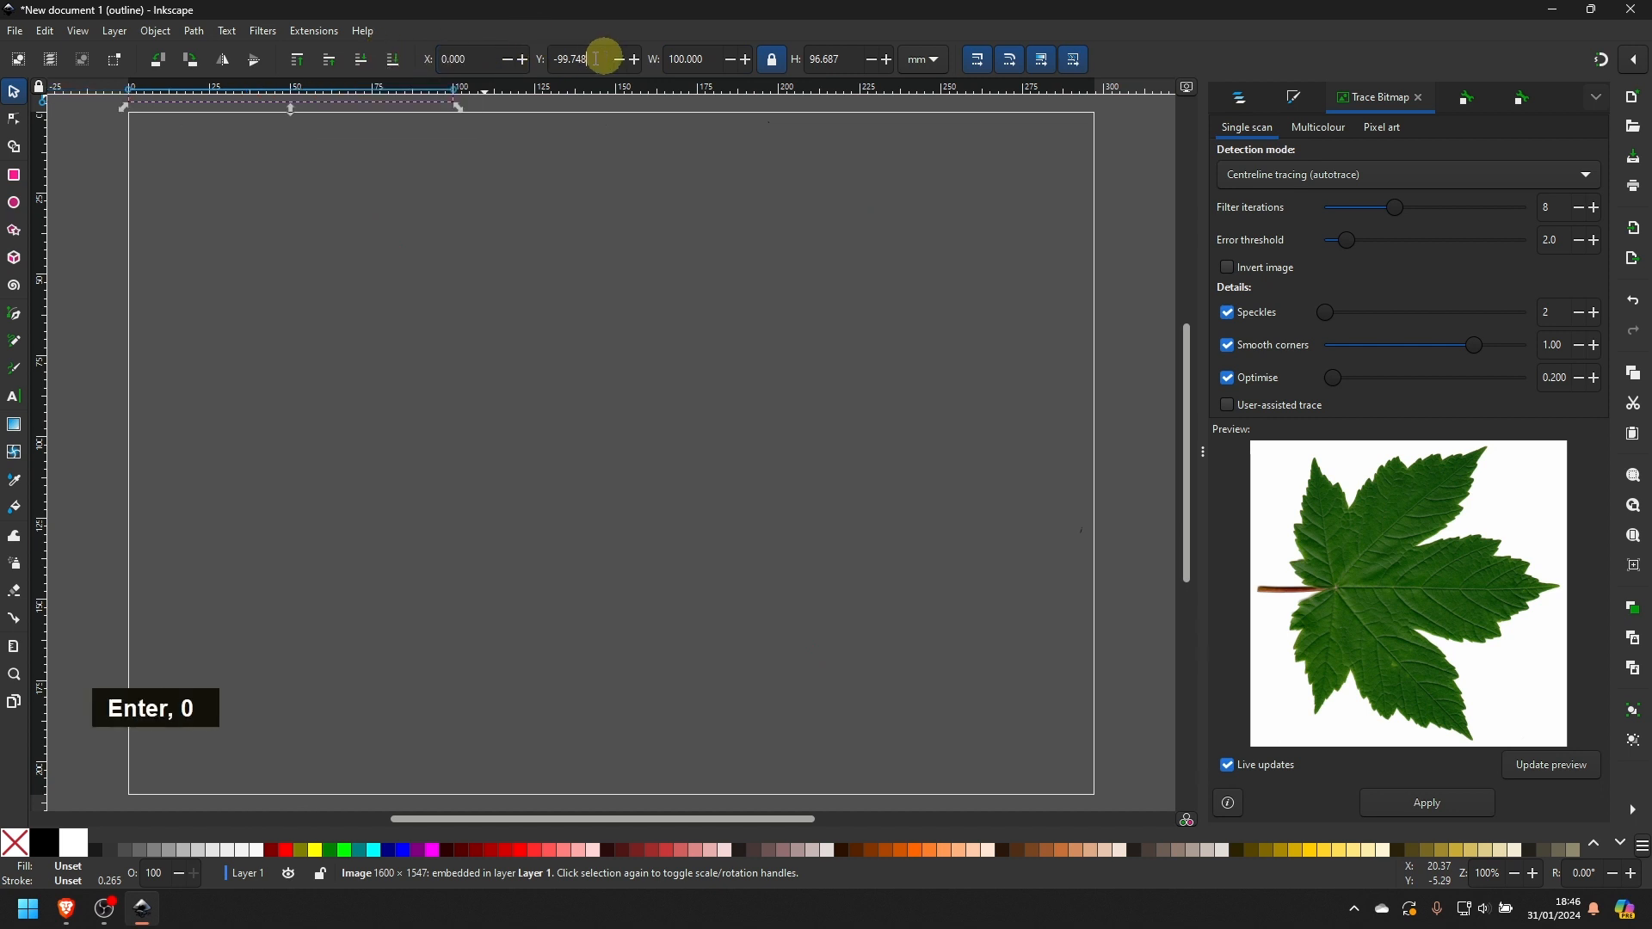
type("0")
key("Return")
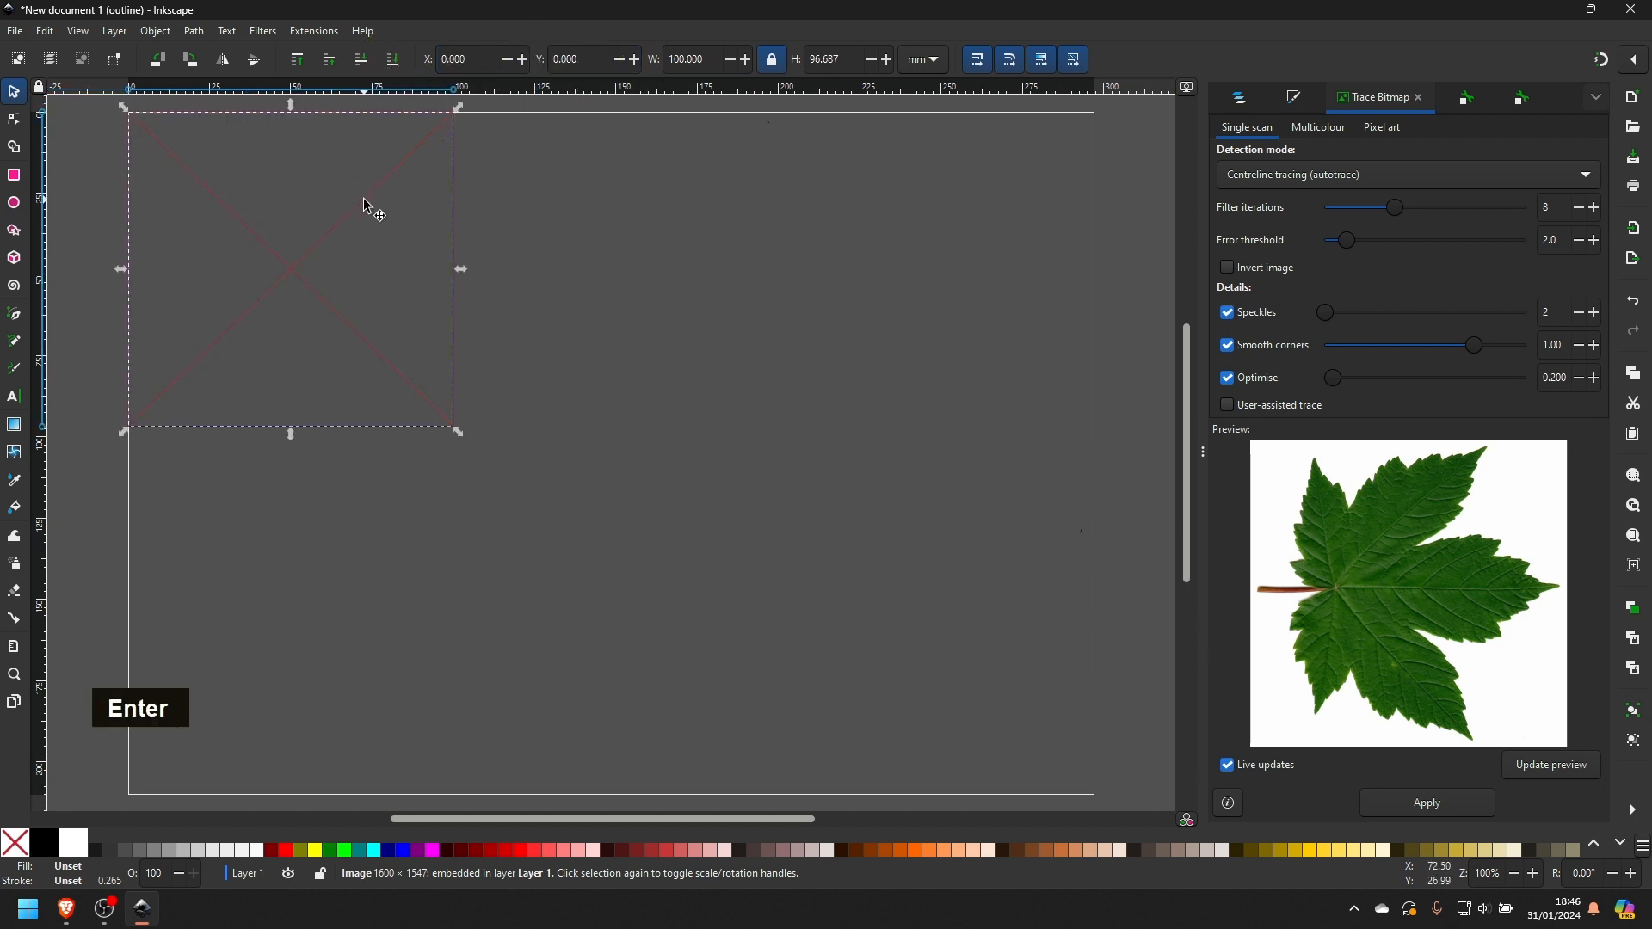
left_click_drag(368, 206, 628, 395)
- Trace the leaf image with Brightness cutoff, using a threshold of about 0.727 and smooth corners of about 0.82
left_click(1309, 171)
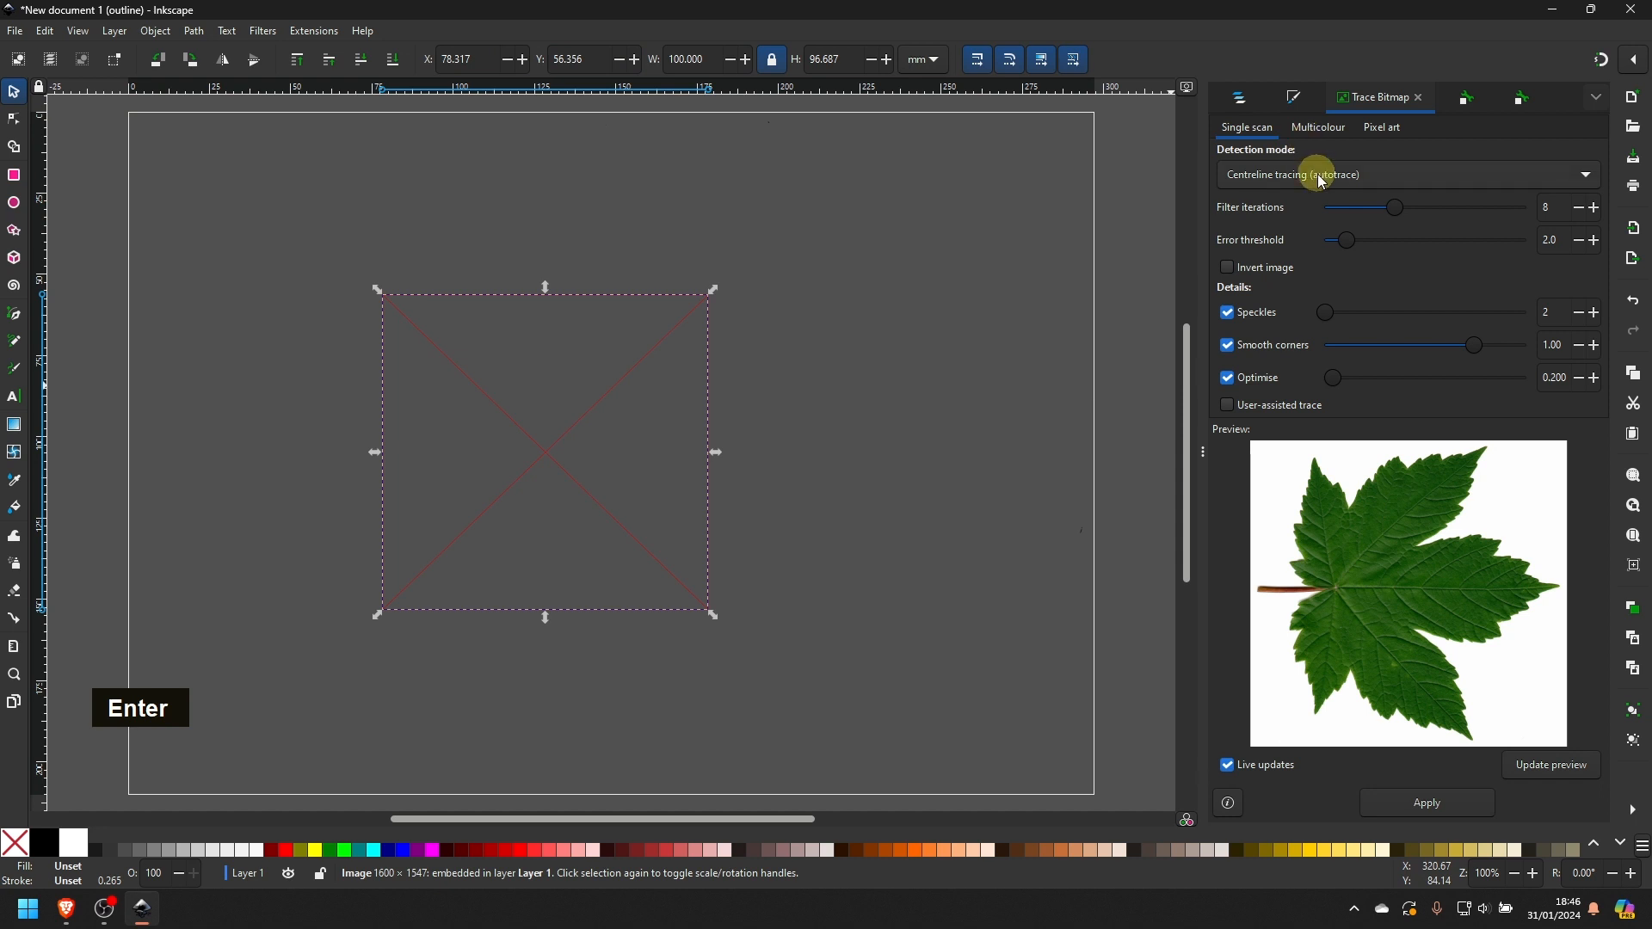
left_click(1283, 79)
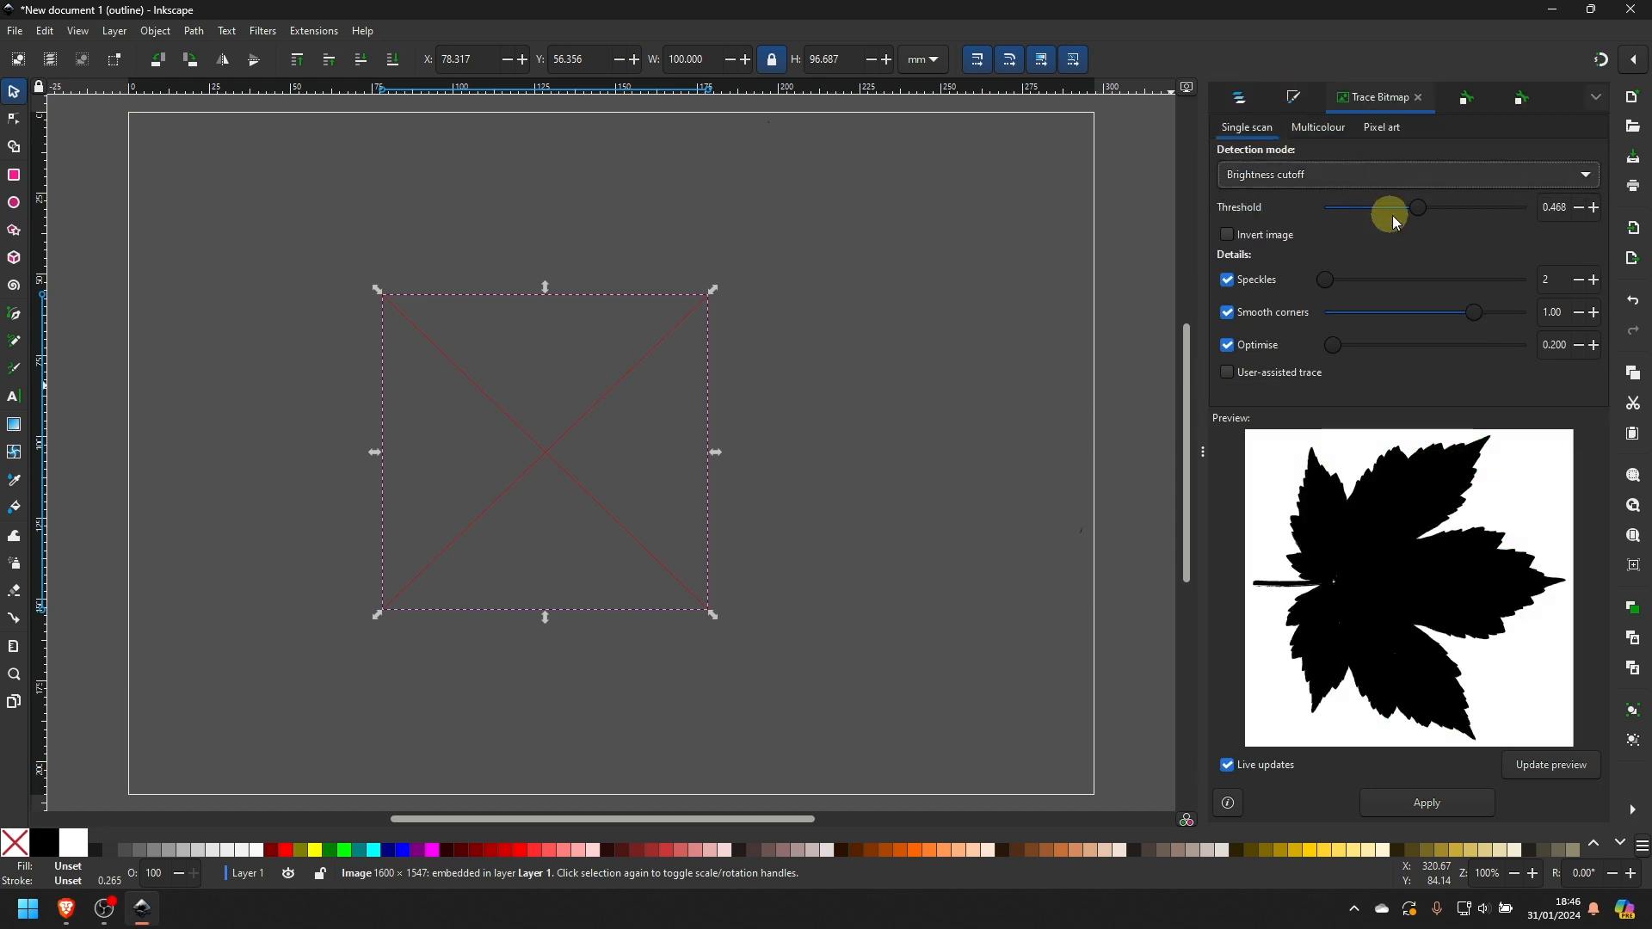
left_click_drag(1420, 207, 1472, 208)
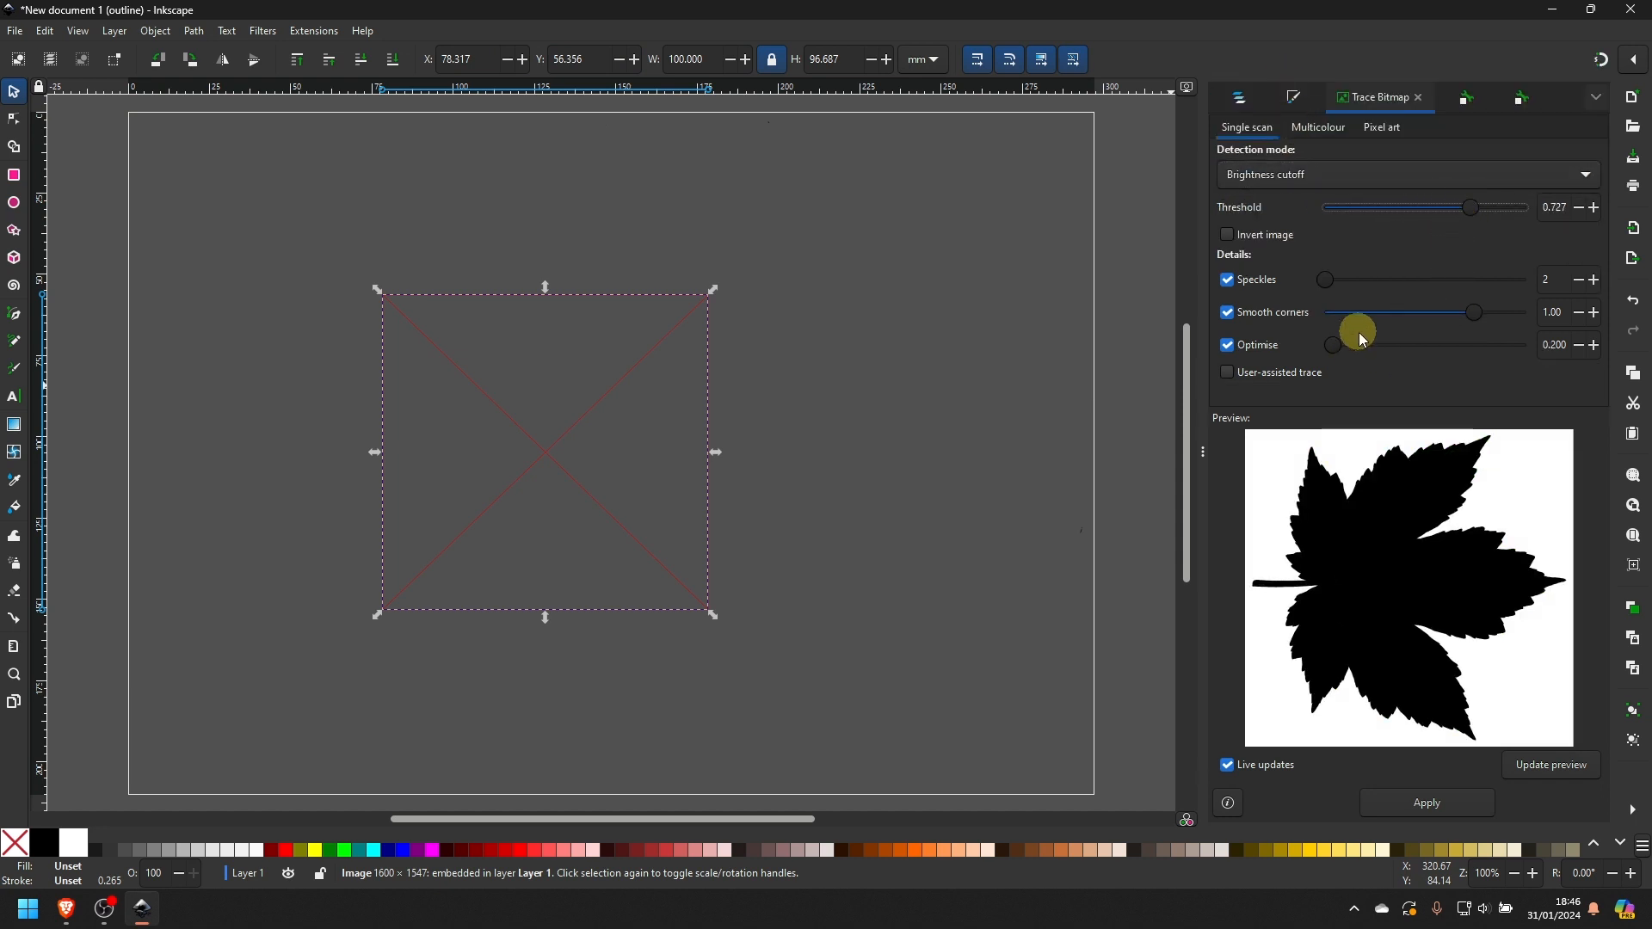
mouse_move(1471, 313)
left_mouse_down()
mouse_move(1311, 316)
mouse_move(1450, 315)
left_mouse_up()
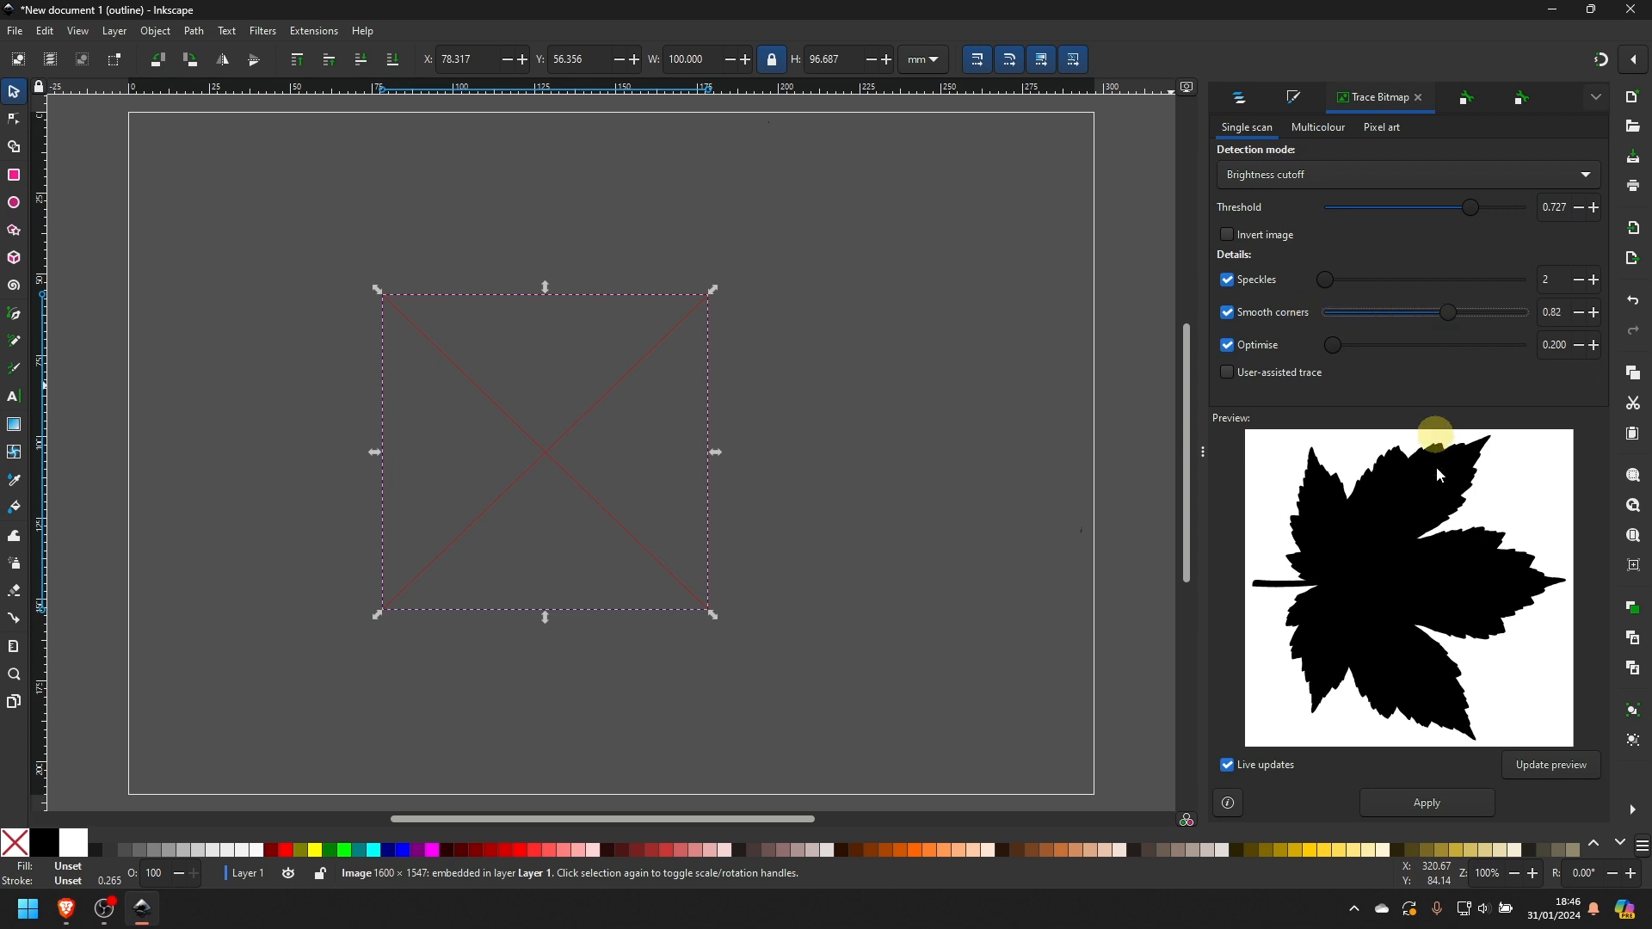
left_click(1439, 800)
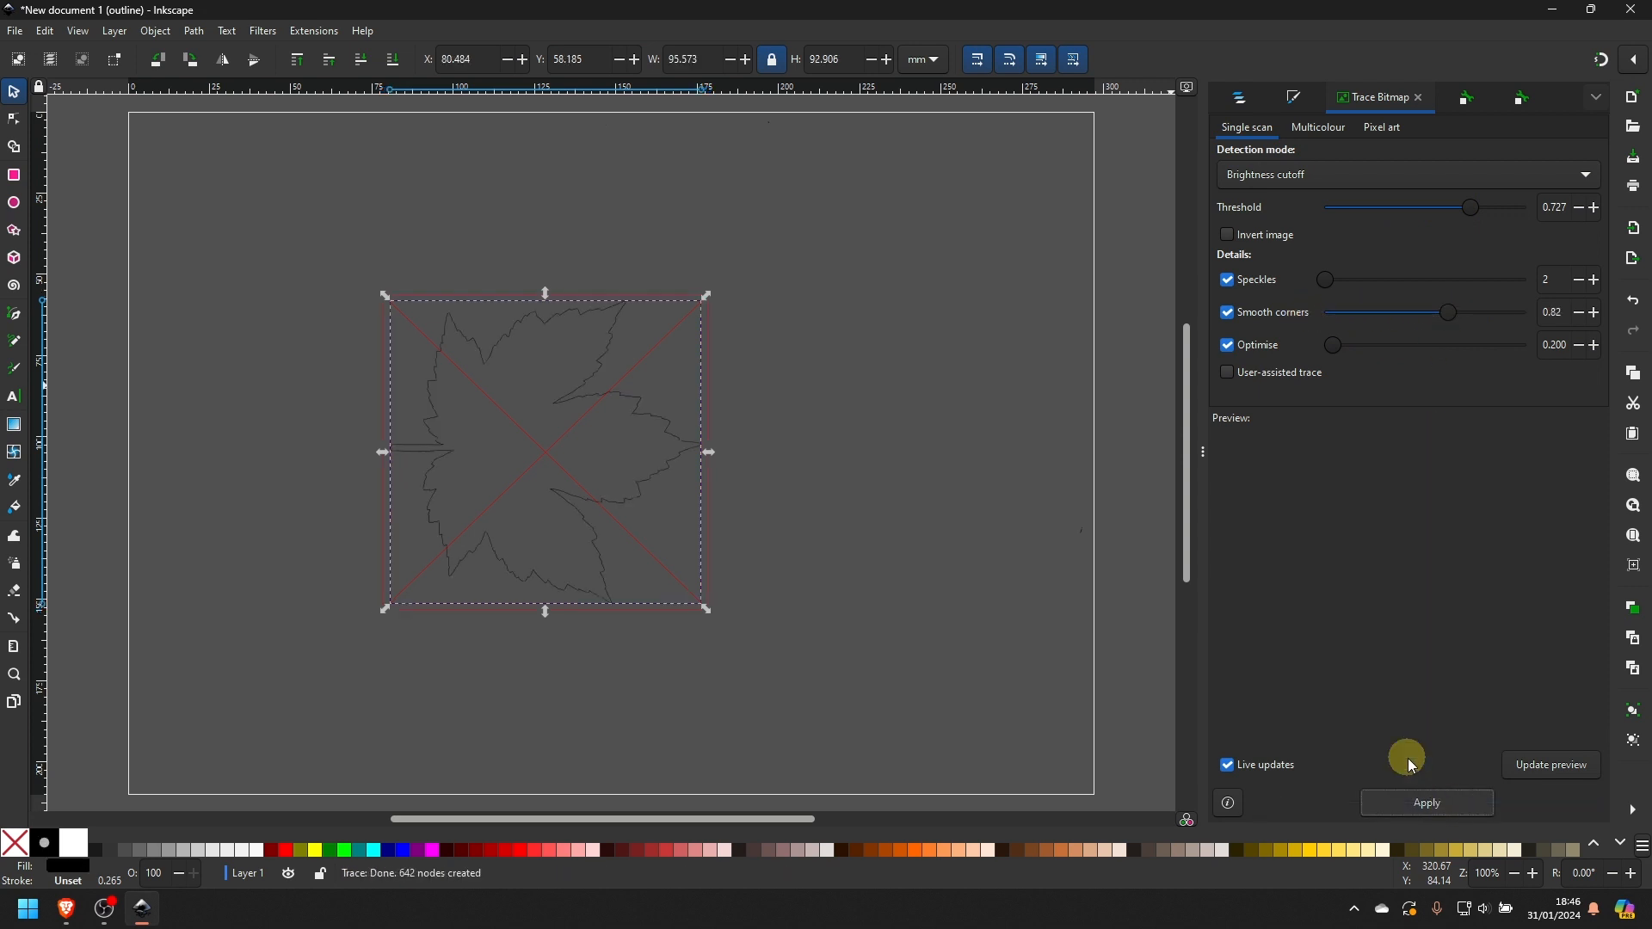
- Move the traced leaf path beside the source image, to about X 181, Y 48 mm, and delete the image
left_click(785, 492)
left_click(583, 411)
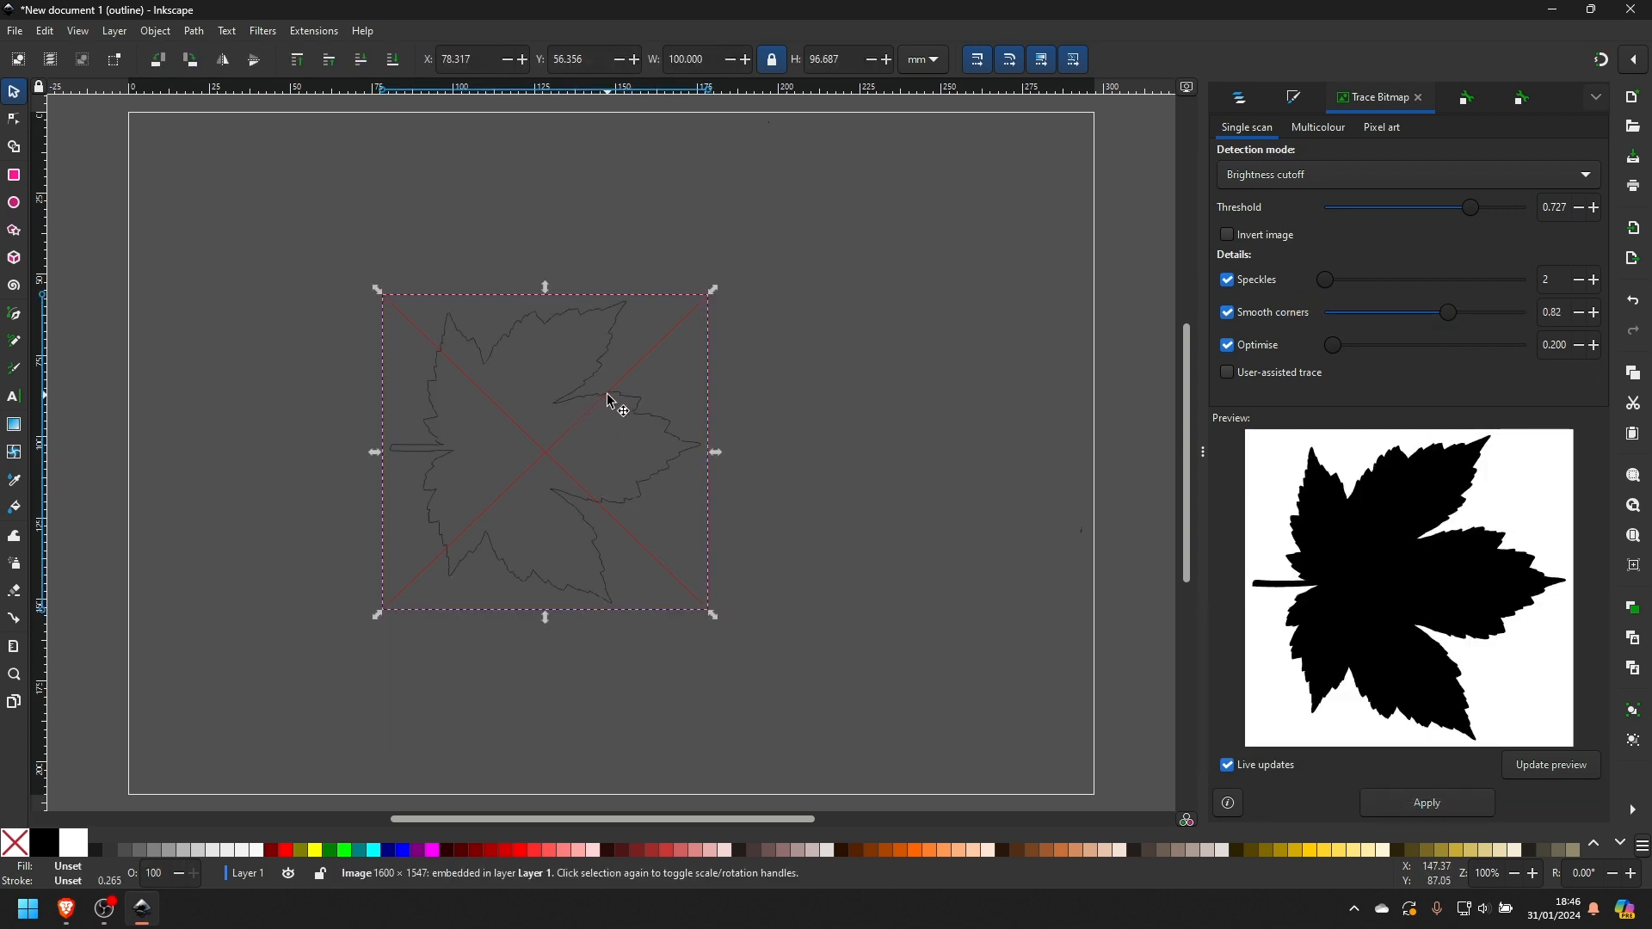
mouse_move(610, 396)
left_mouse_down()
mouse_move(910, 422)
mouse_move(950, 405)
mouse_move(941, 355)
left_mouse_up()
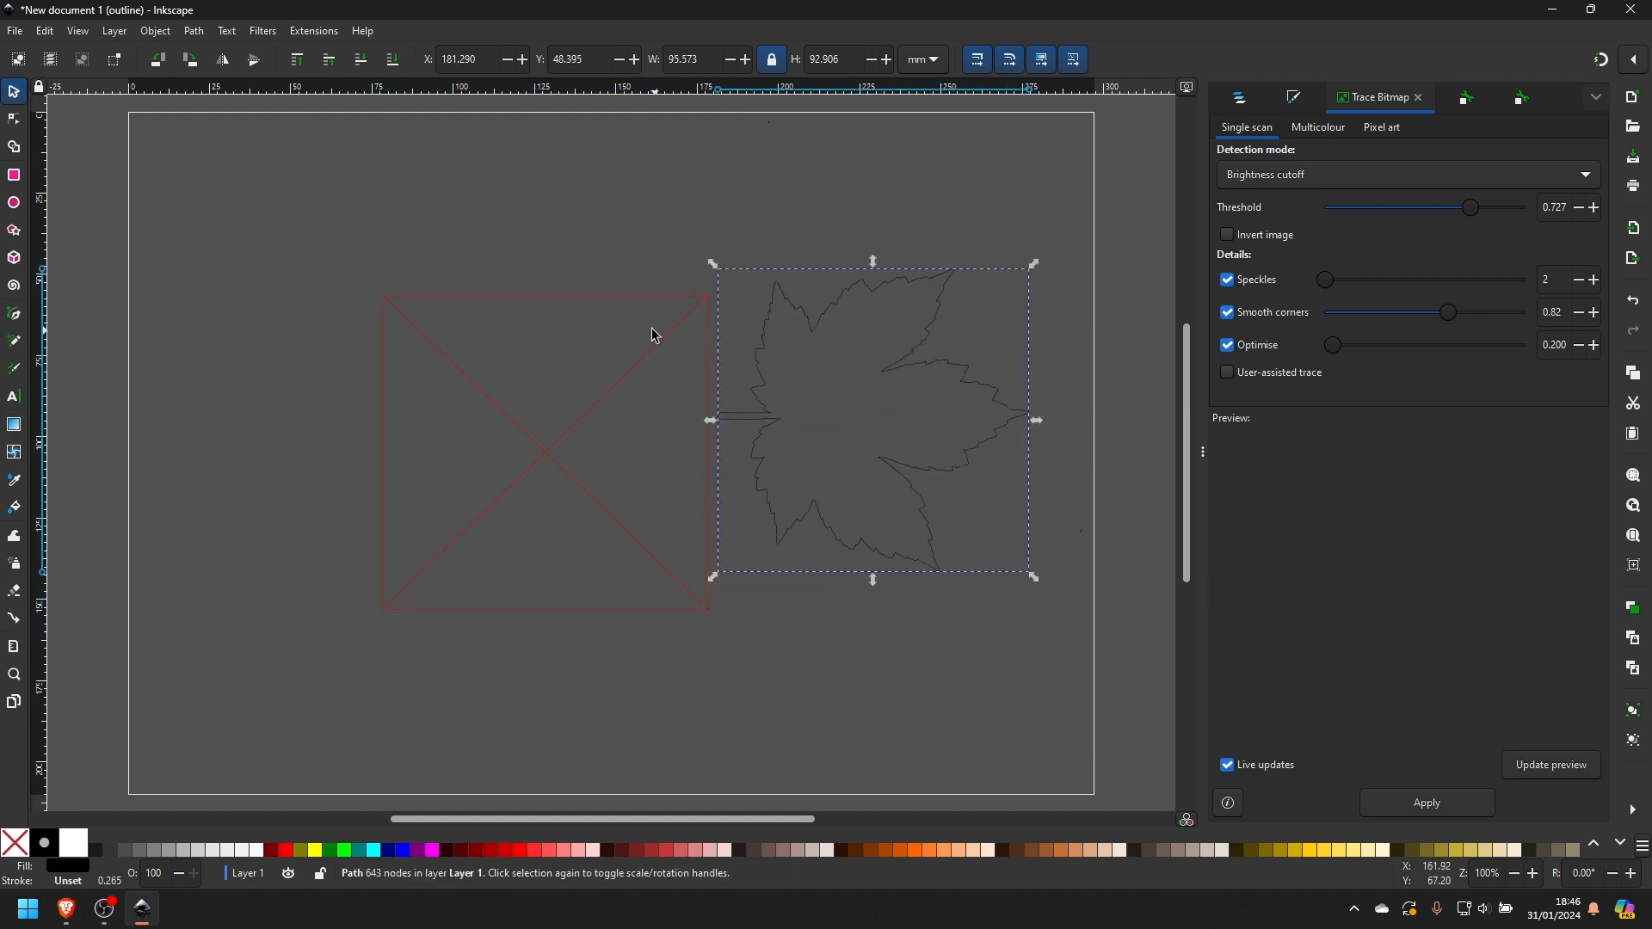
left_click(601, 299)
key("Delete")
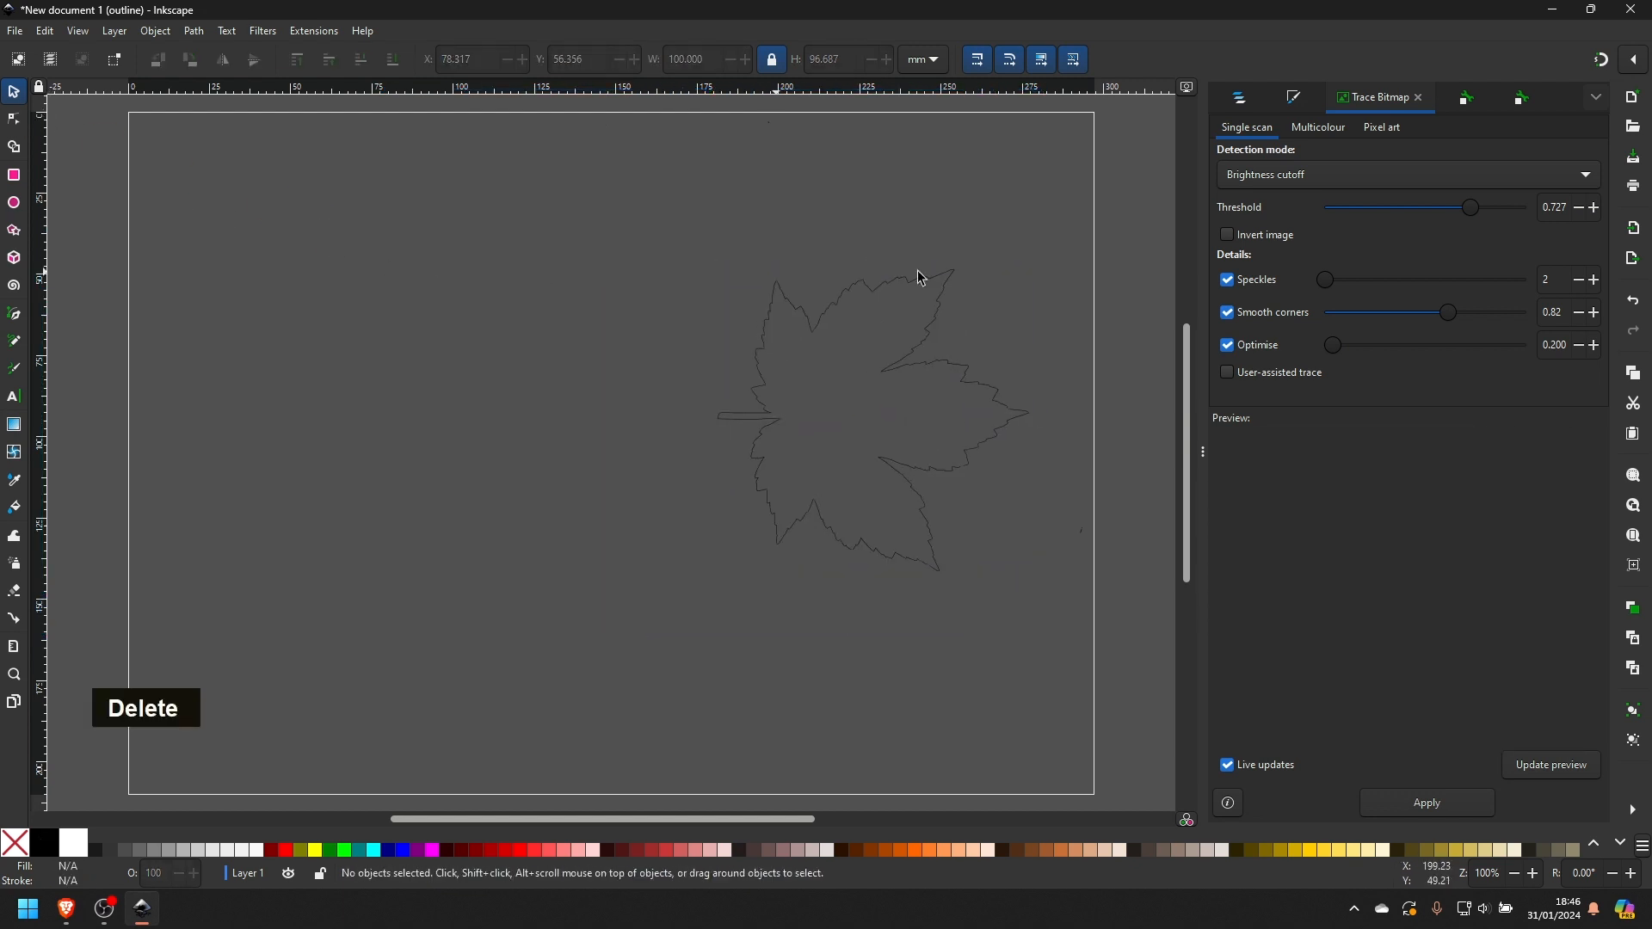
- Give the leaf path a flat green fill of RGB 0, 233, 0
left_click(1291, 98)
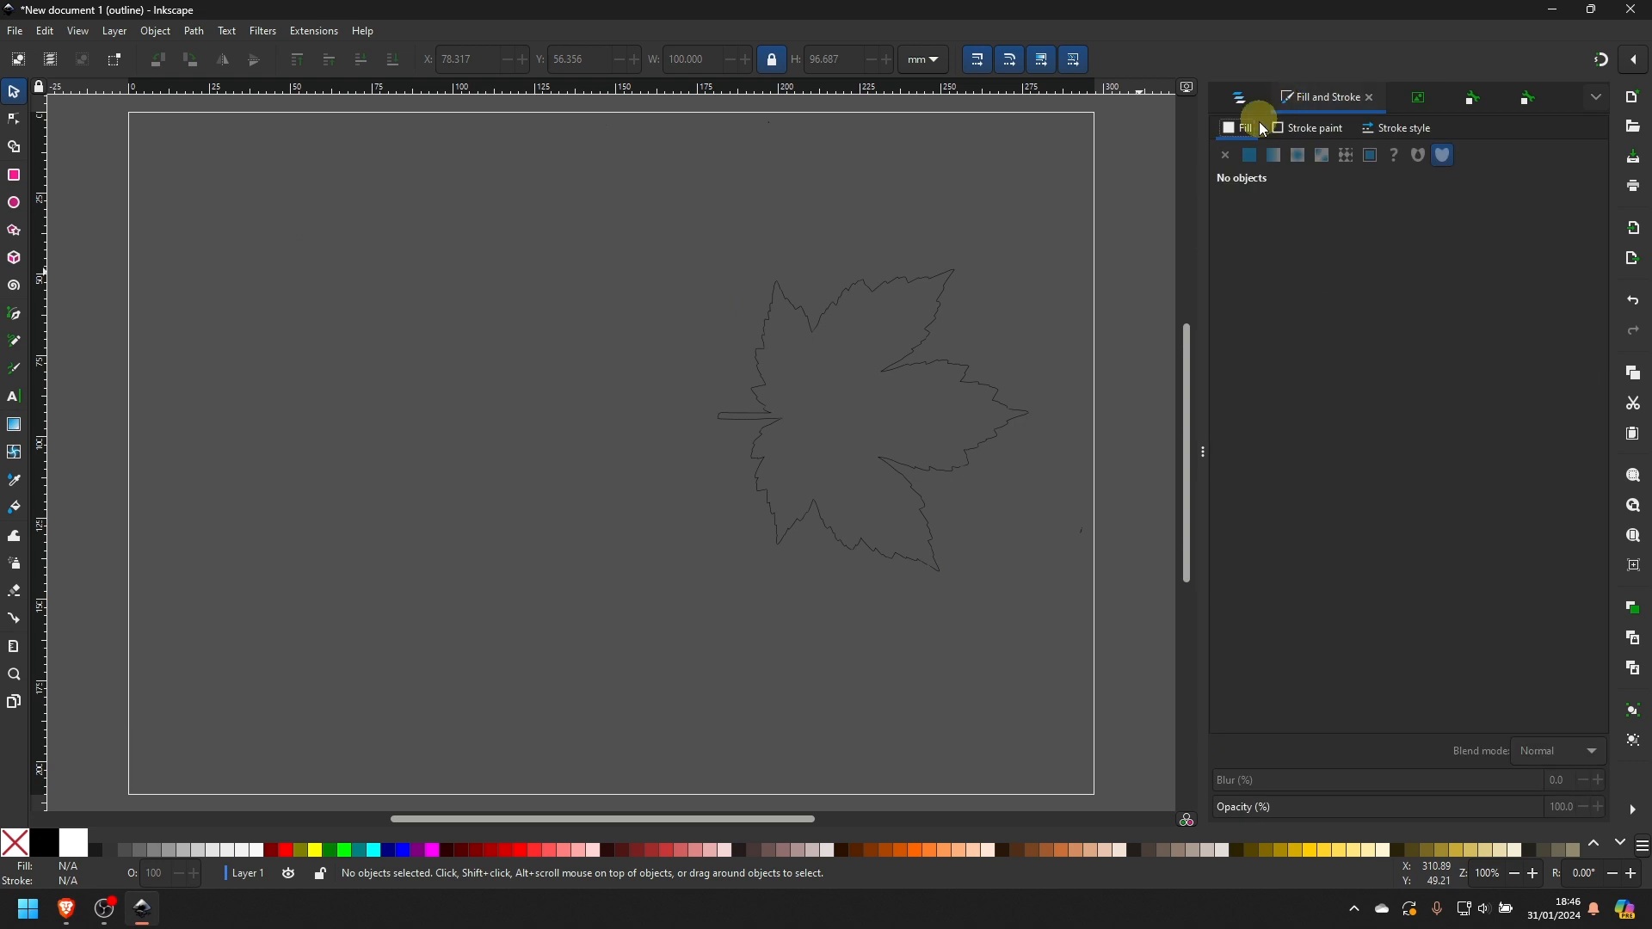
left_click(970, 394)
left_click(1511, 256)
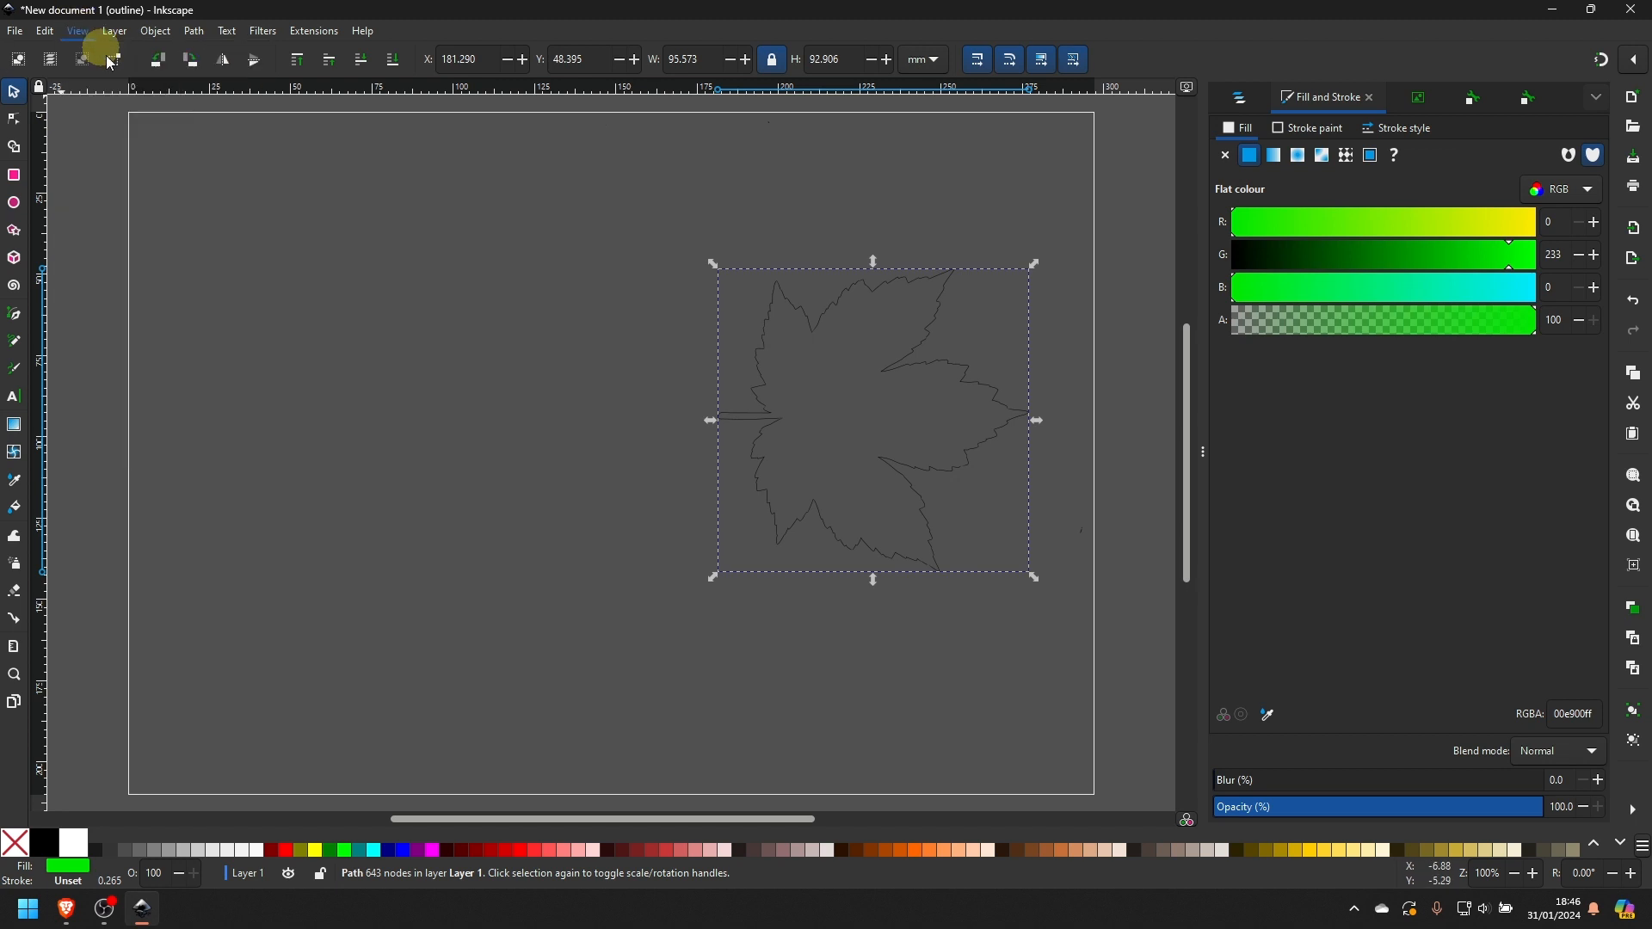
- Switch the canvas from Outline to Normal display mode
left_click(79, 33)
mouse_move(112, 97)
left_click(314, 96)
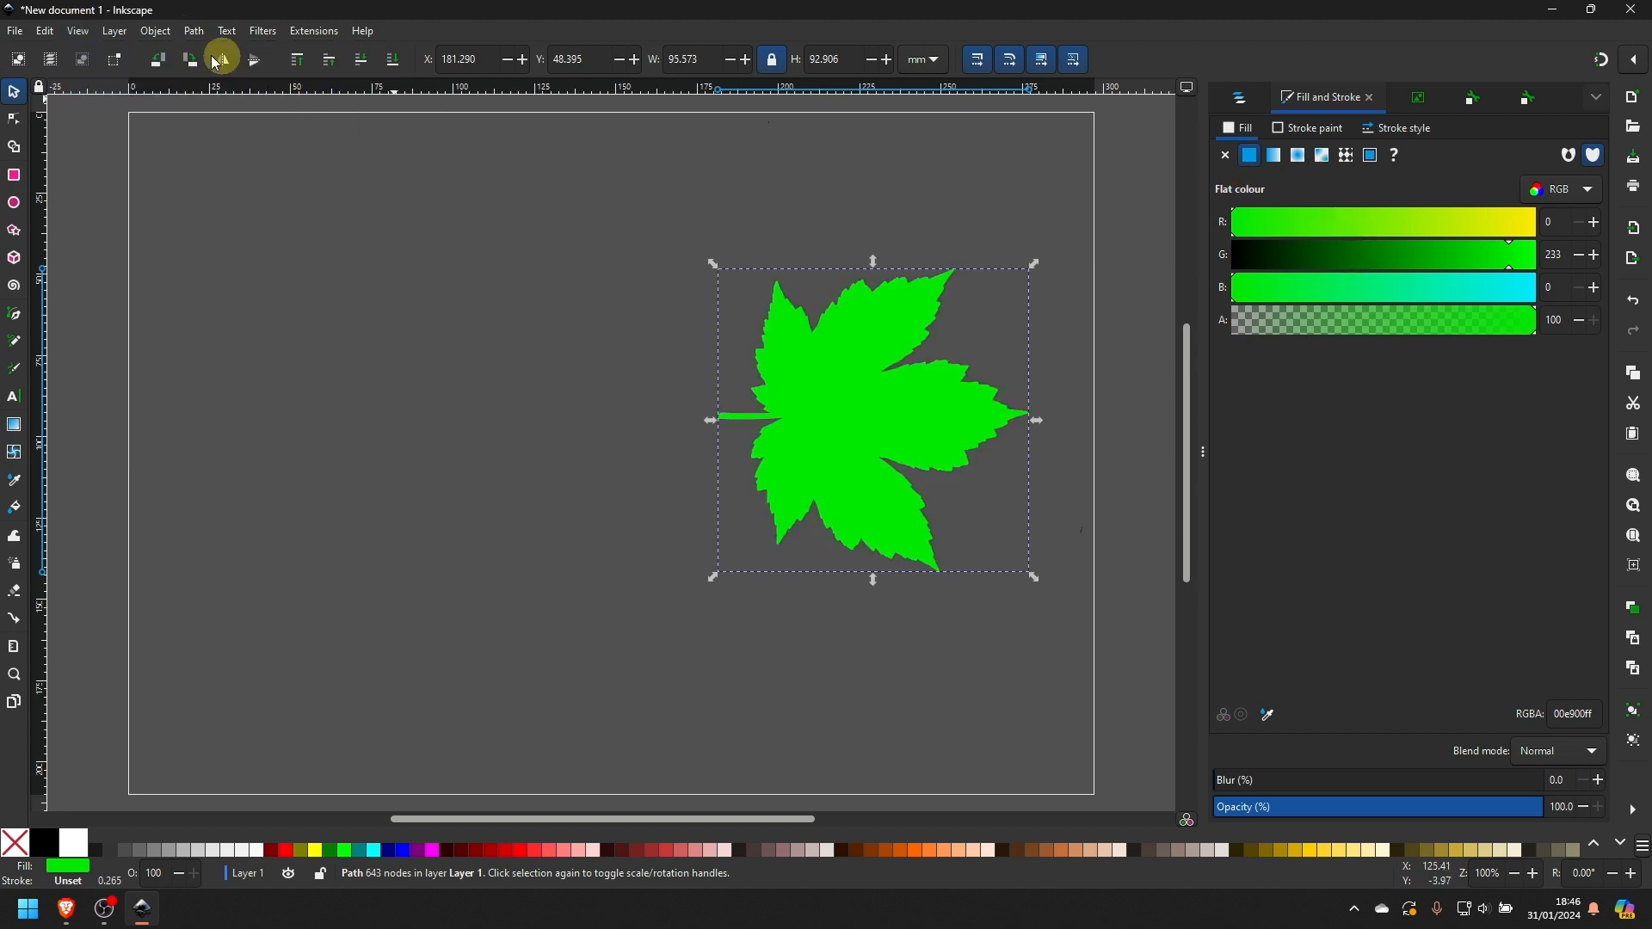
left_click(78, 31)
mouse_move(176, 95)
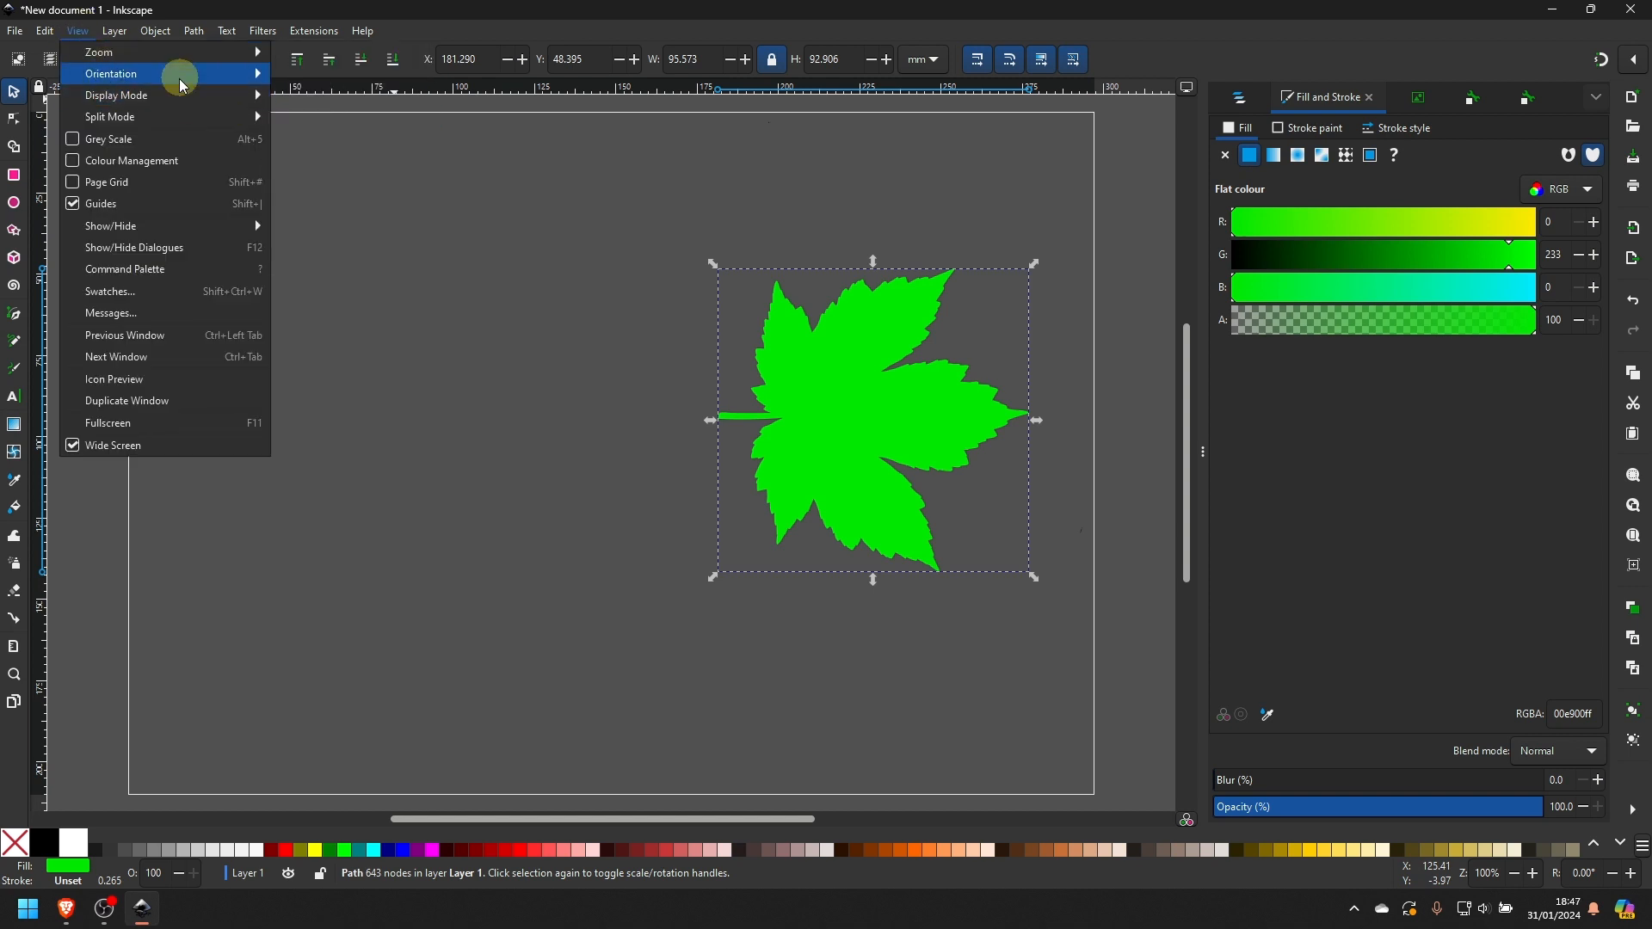
left_click(835, 168)
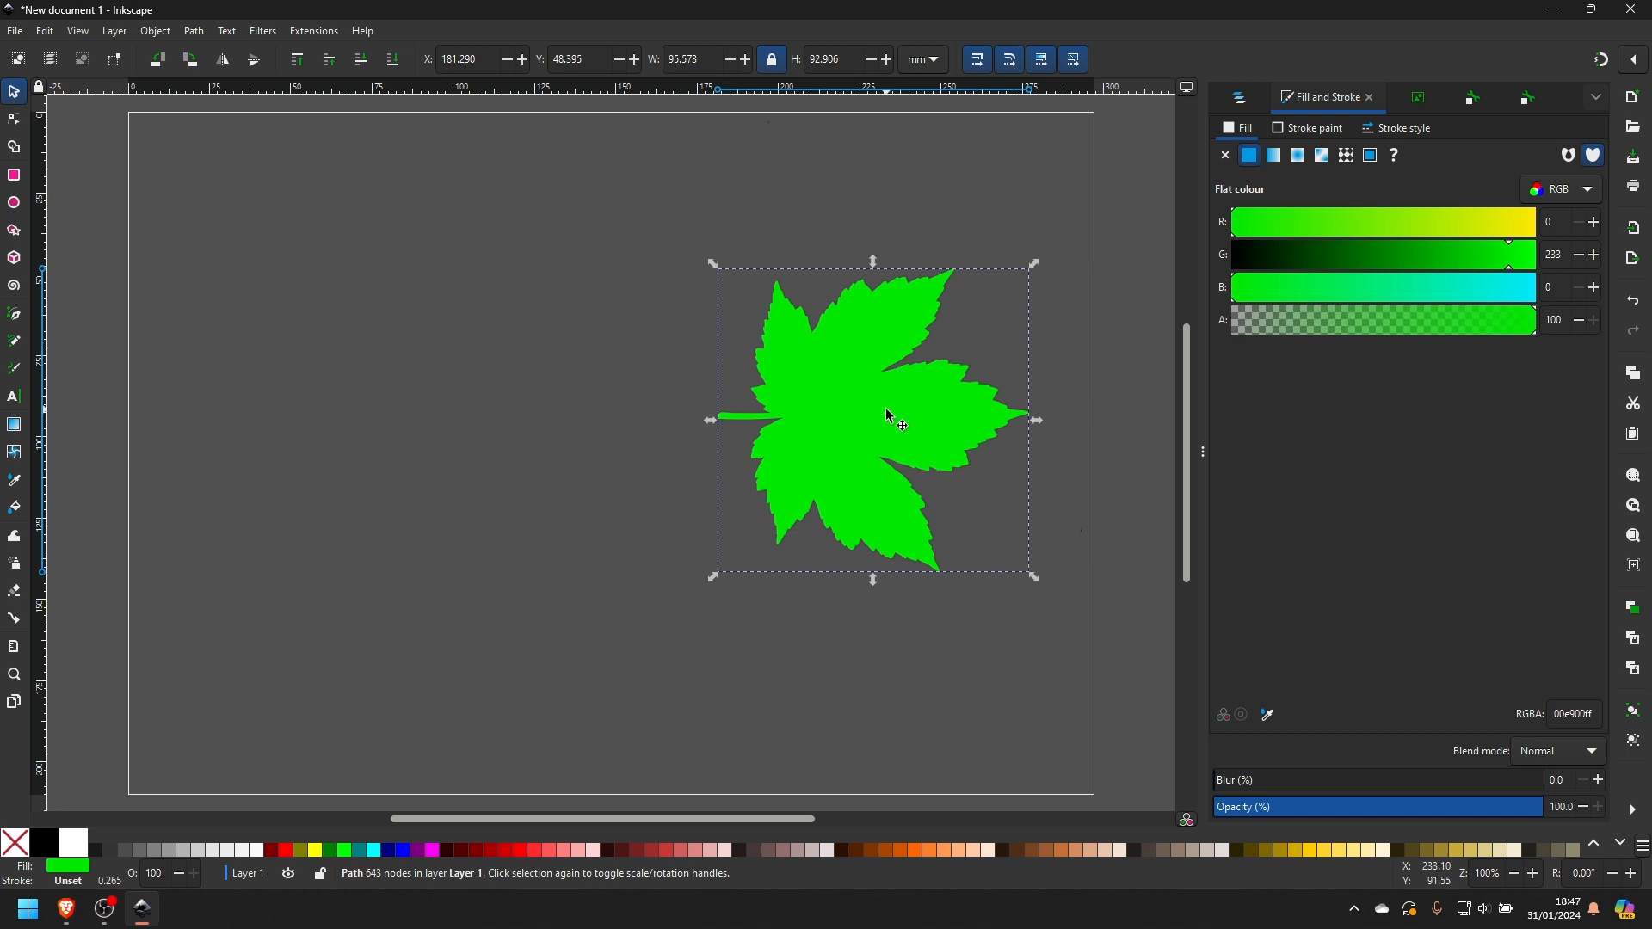
- Move the green leaf to about X 93, Y 35 mm and give it a flat black stroke (RGB 0, 0, 0)
left_click_drag(892, 417, 594, 372)
left_click(1329, 129)
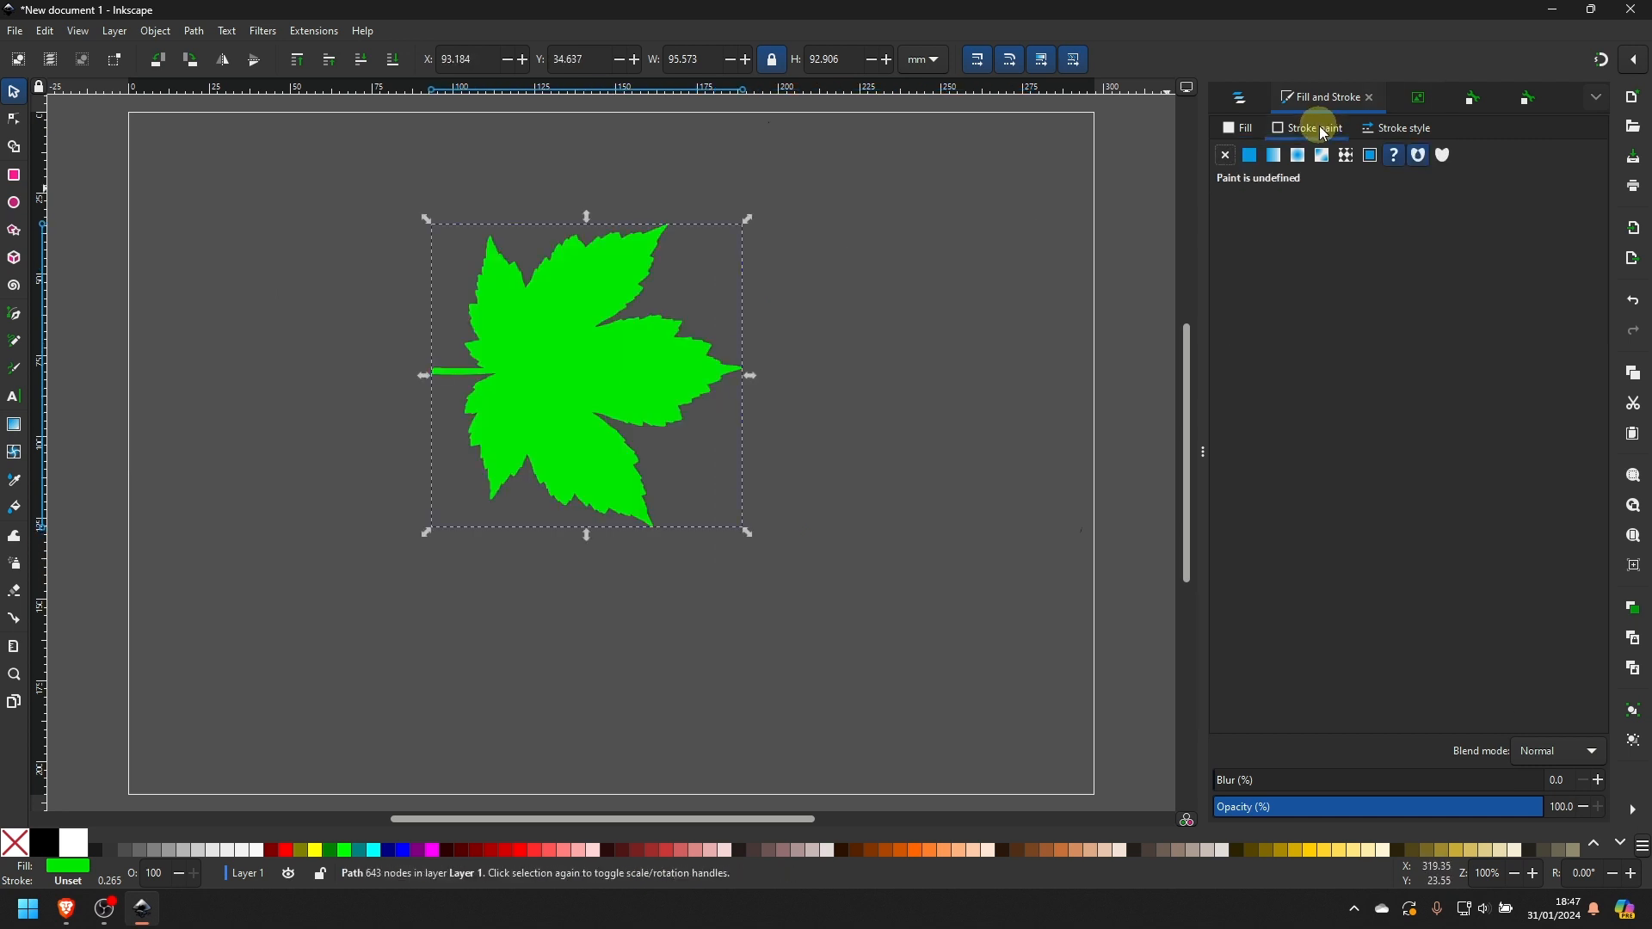
left_click(1250, 155)
left_click_drag(1375, 231, 1236, 222)
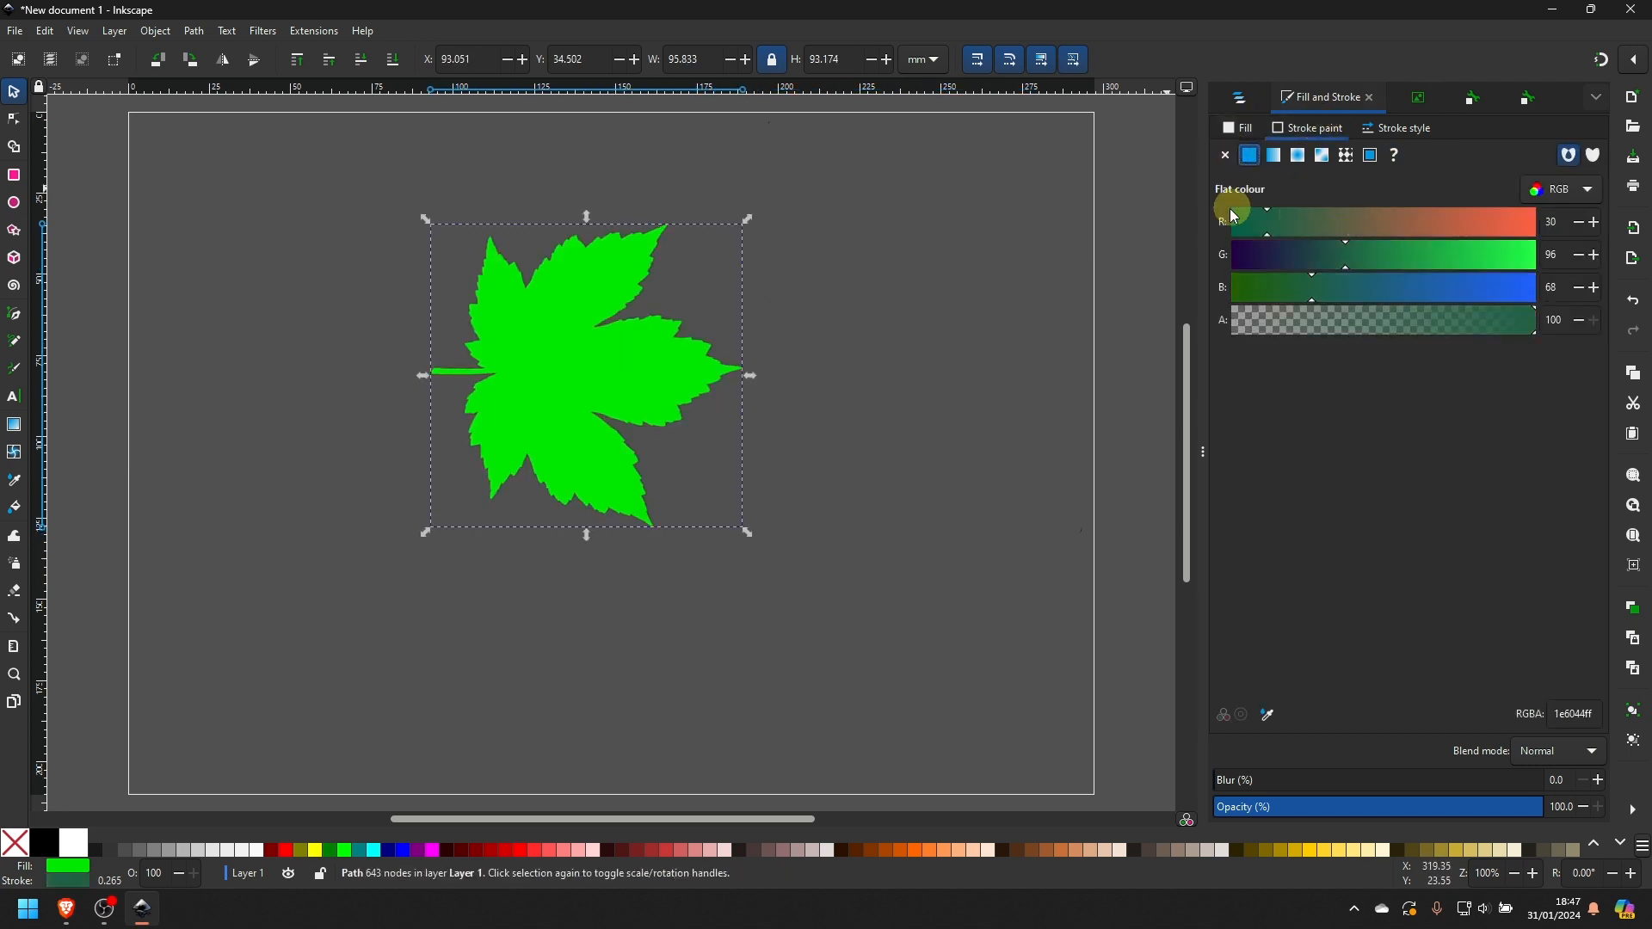
left_click_drag(1316, 255, 1221, 254)
left_click_drag(1309, 287, 1217, 286)
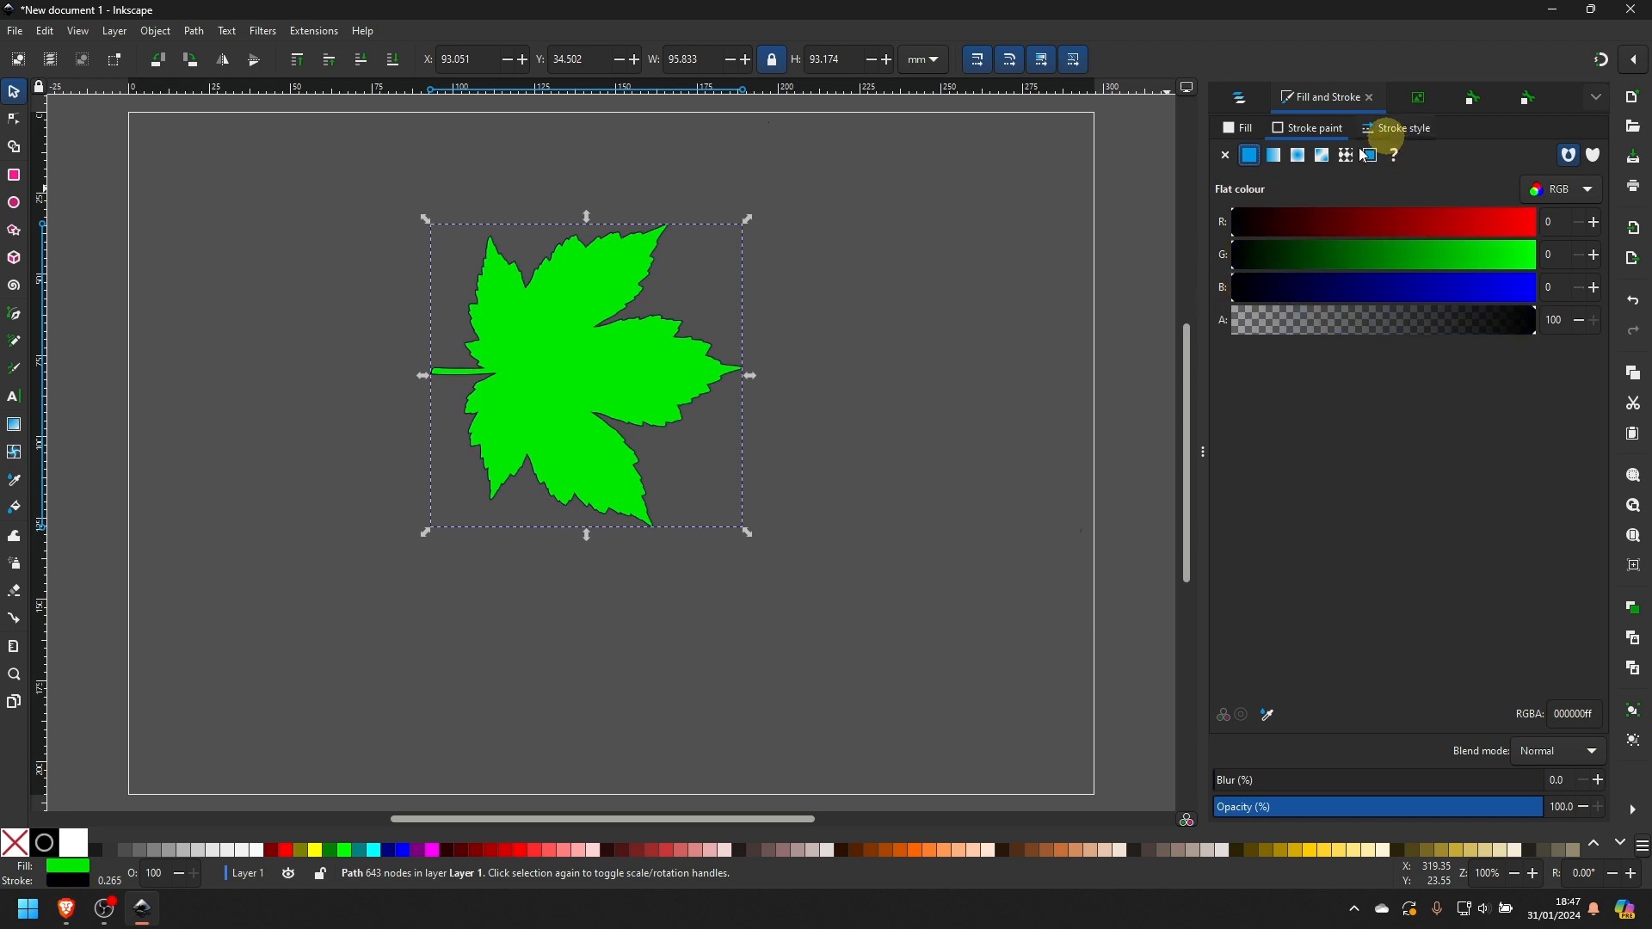
- Increase the leaf's stroke width to 1.365 mm
left_click(1385, 129)
double_click(1333, 162)
double_click(1331, 162)
double_click(1331, 162)
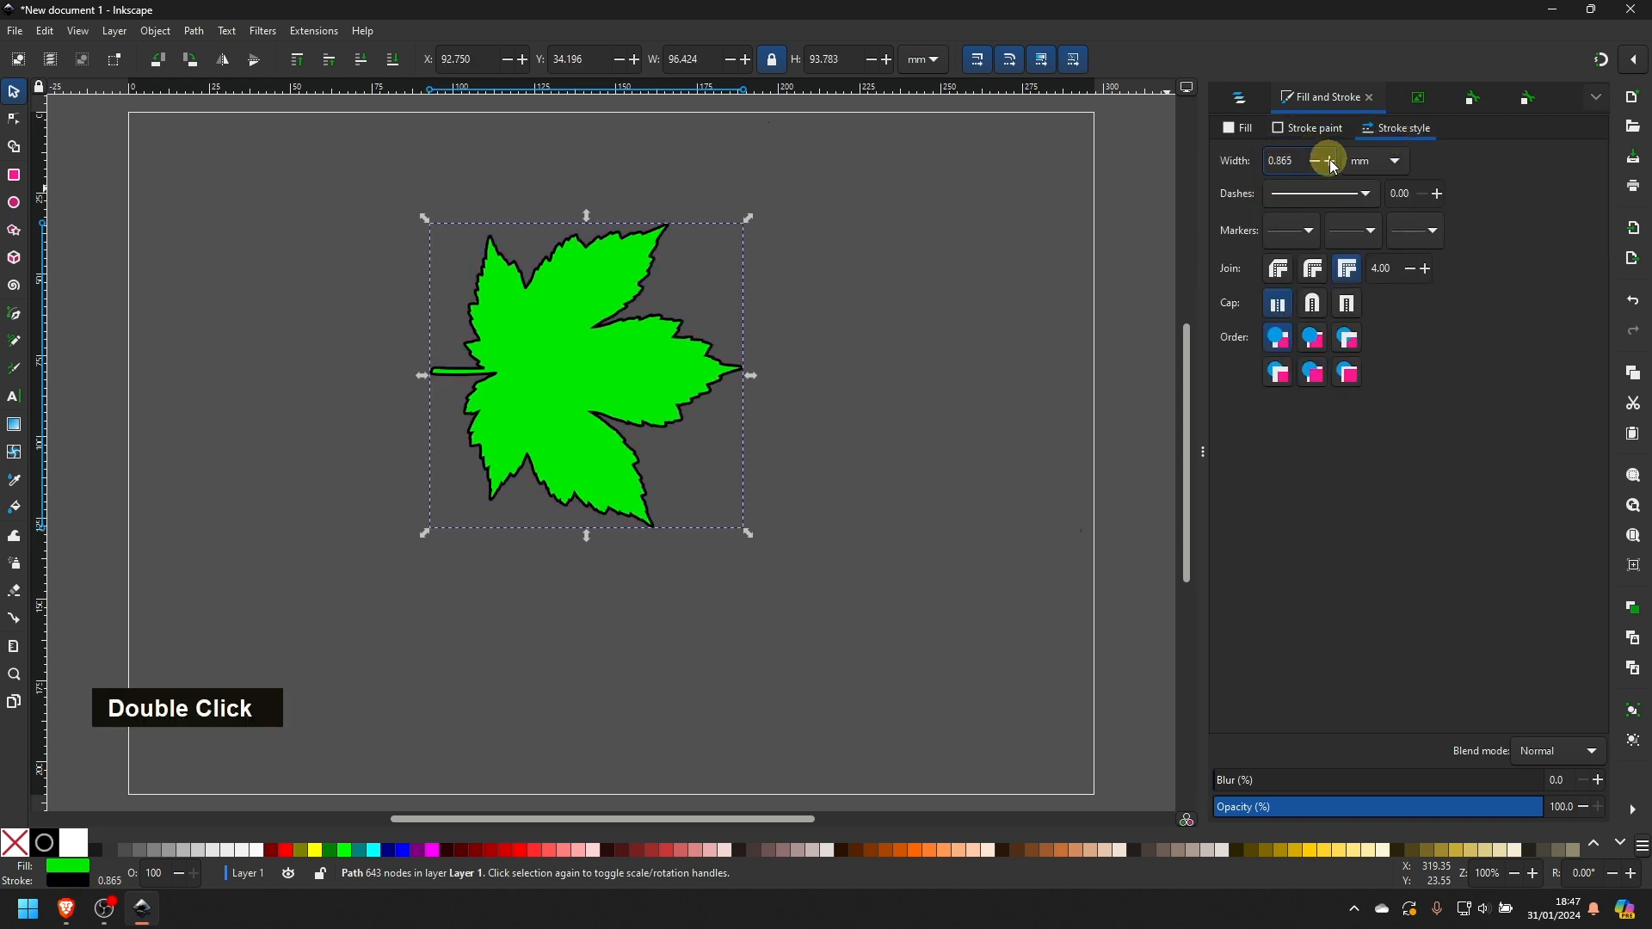
double_click(1331, 161)
double_click(1331, 162)
left_click(1331, 162)
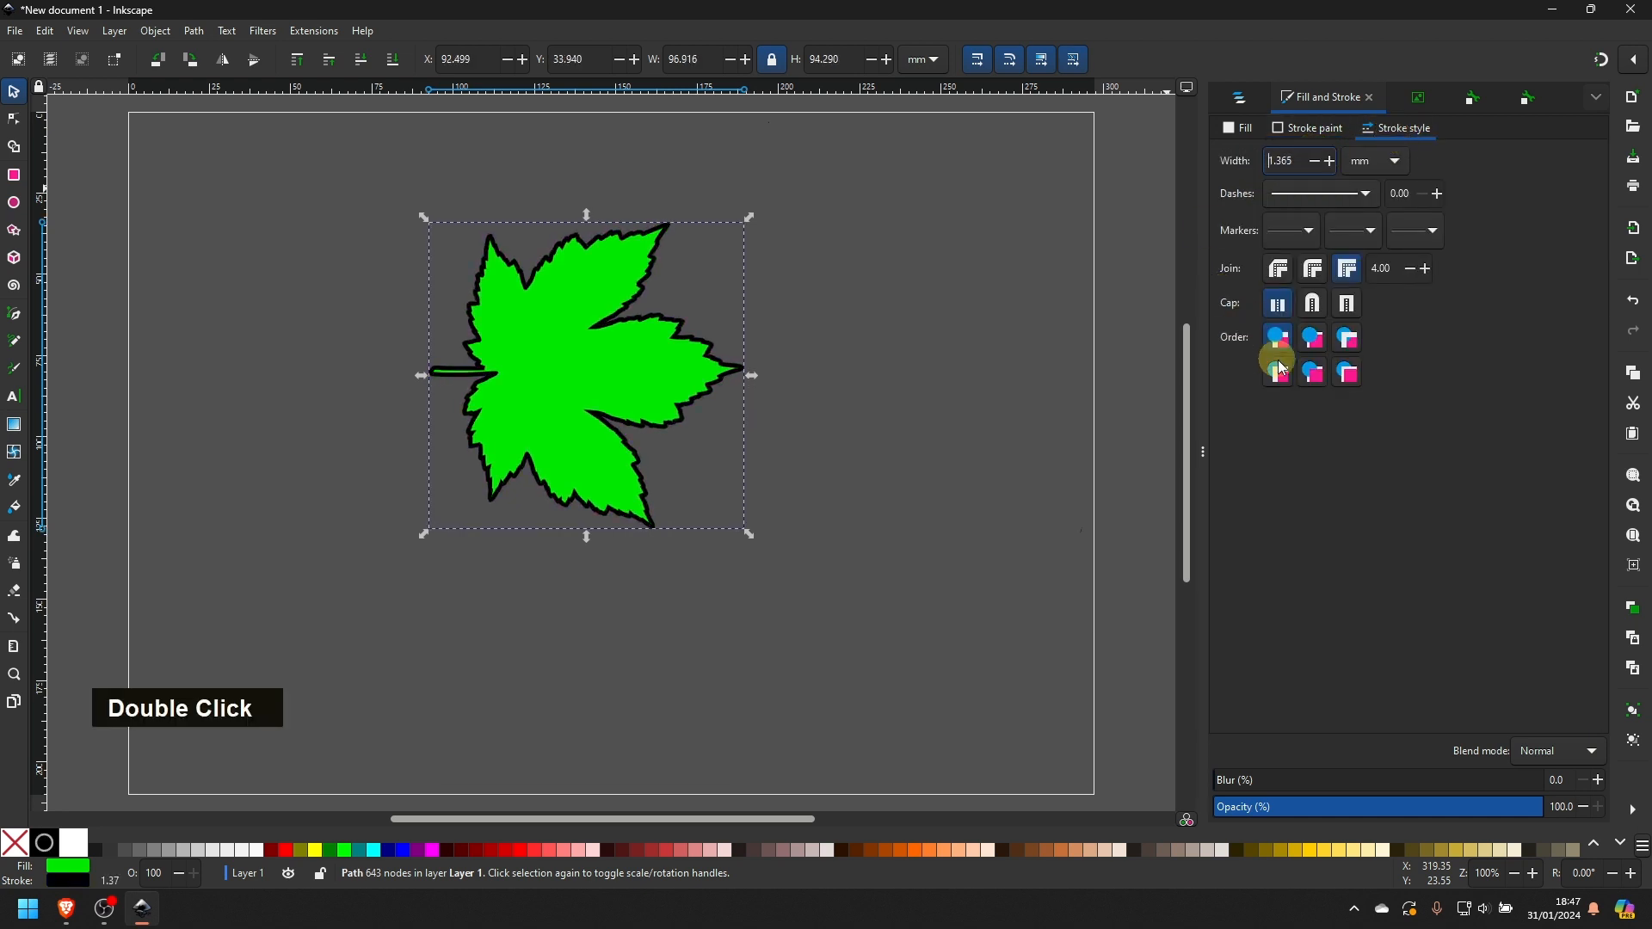
- View the stroked leaf in Outline display mode and return the canvas to Normal display mode
left_click(79, 31)
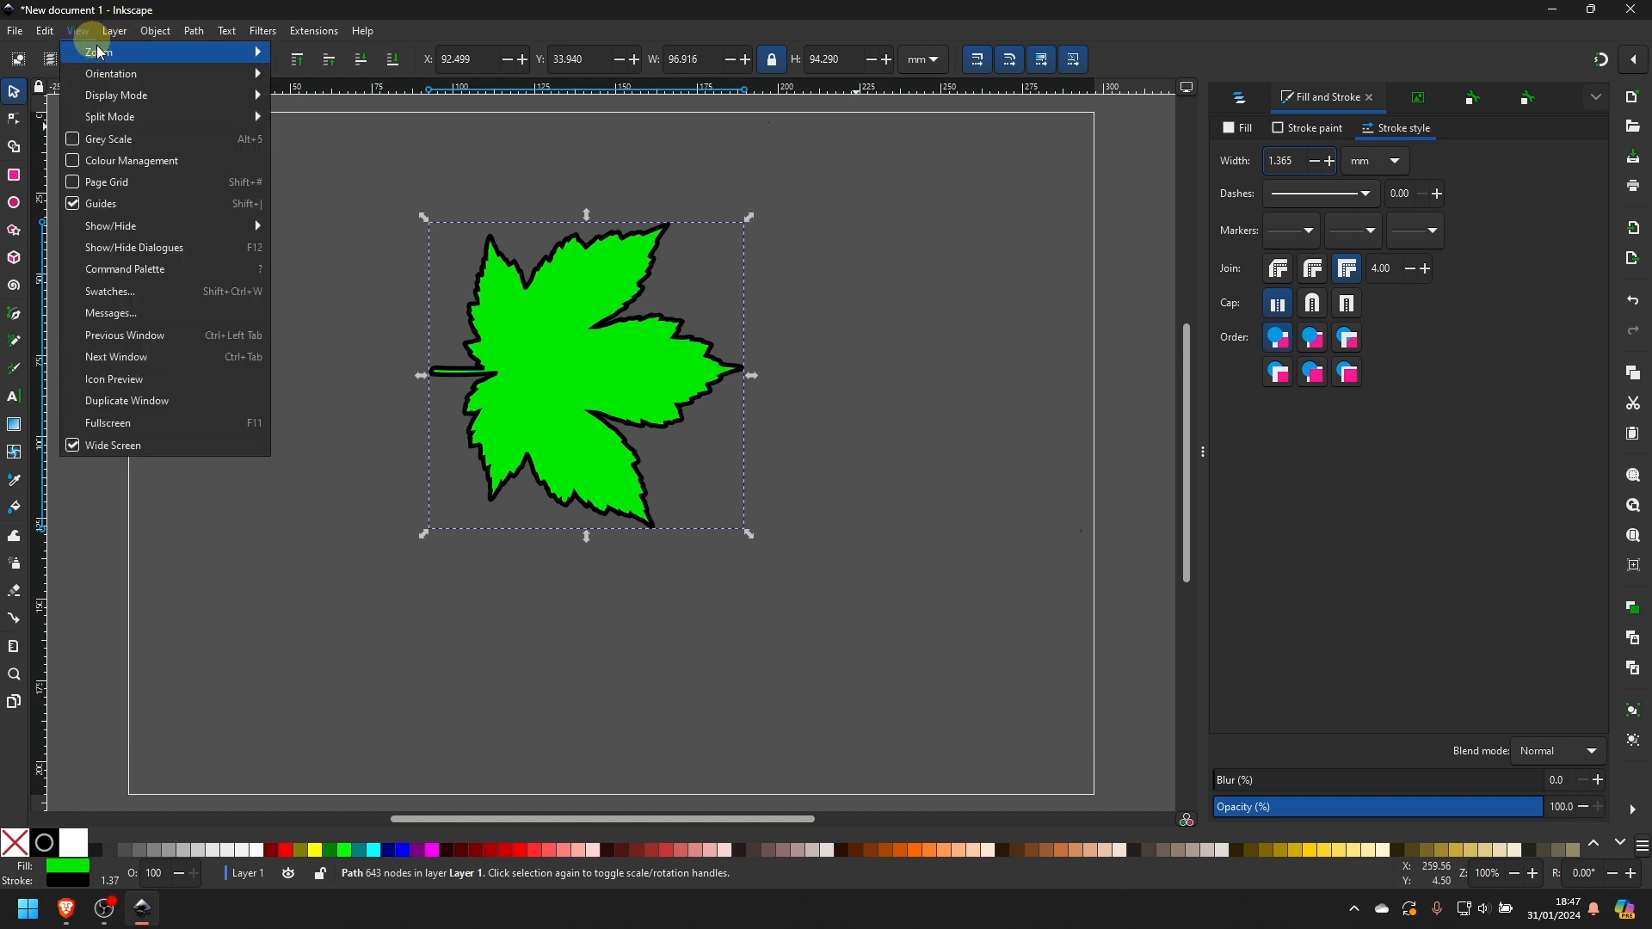
mouse_move(104, 80)
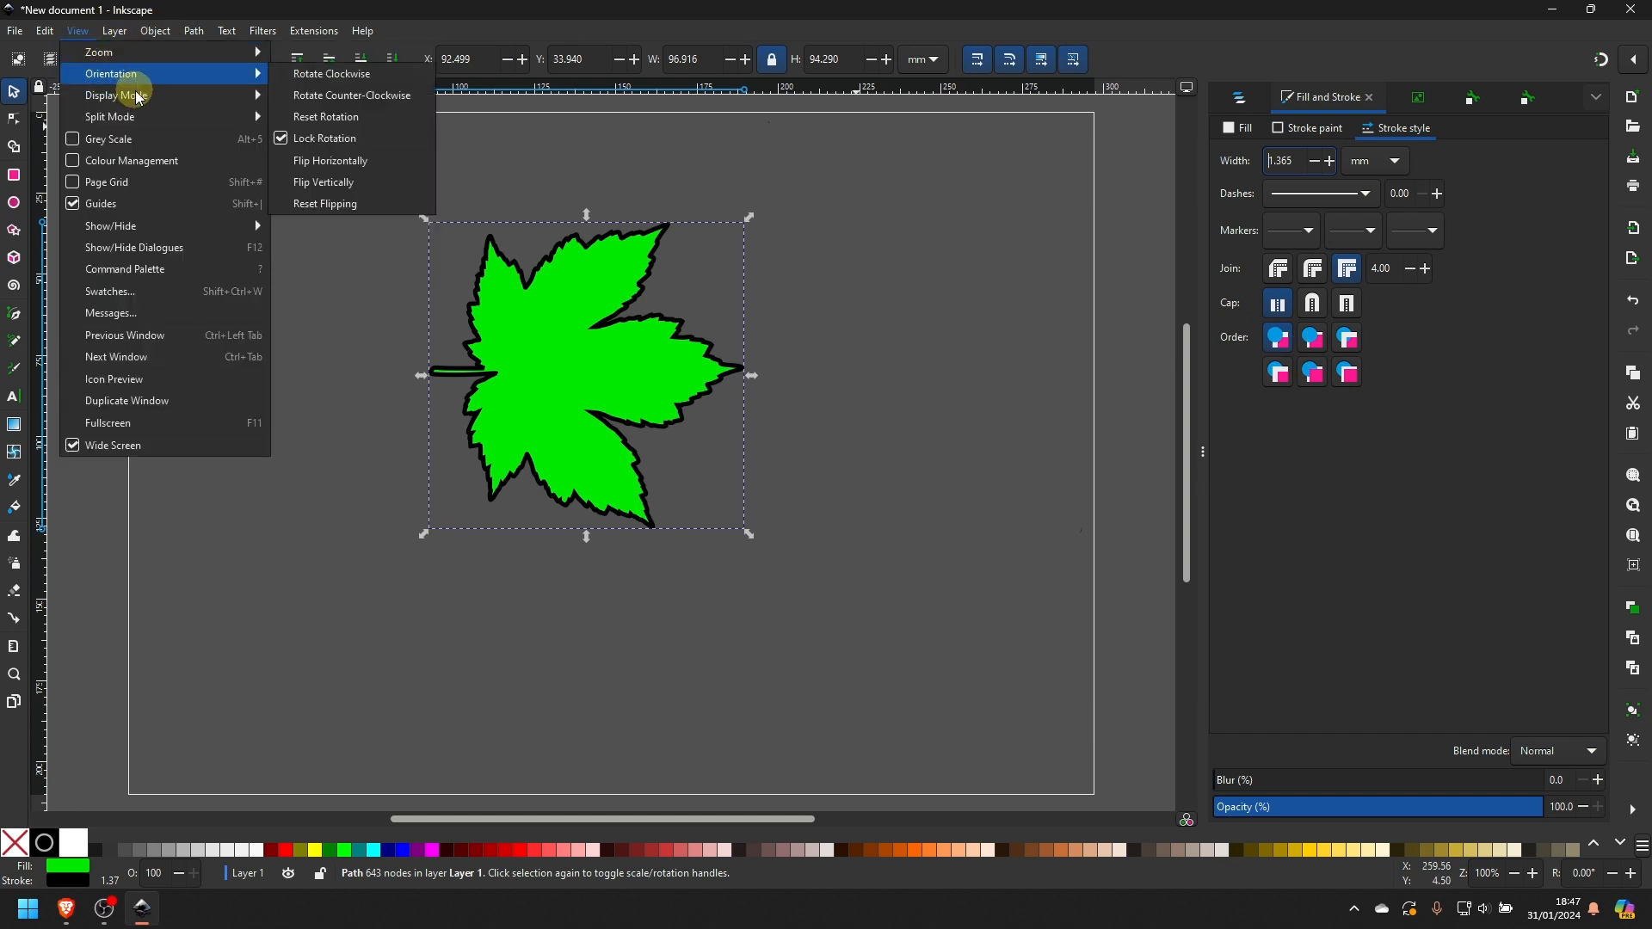
mouse_move(160, 103)
left_click(312, 121)
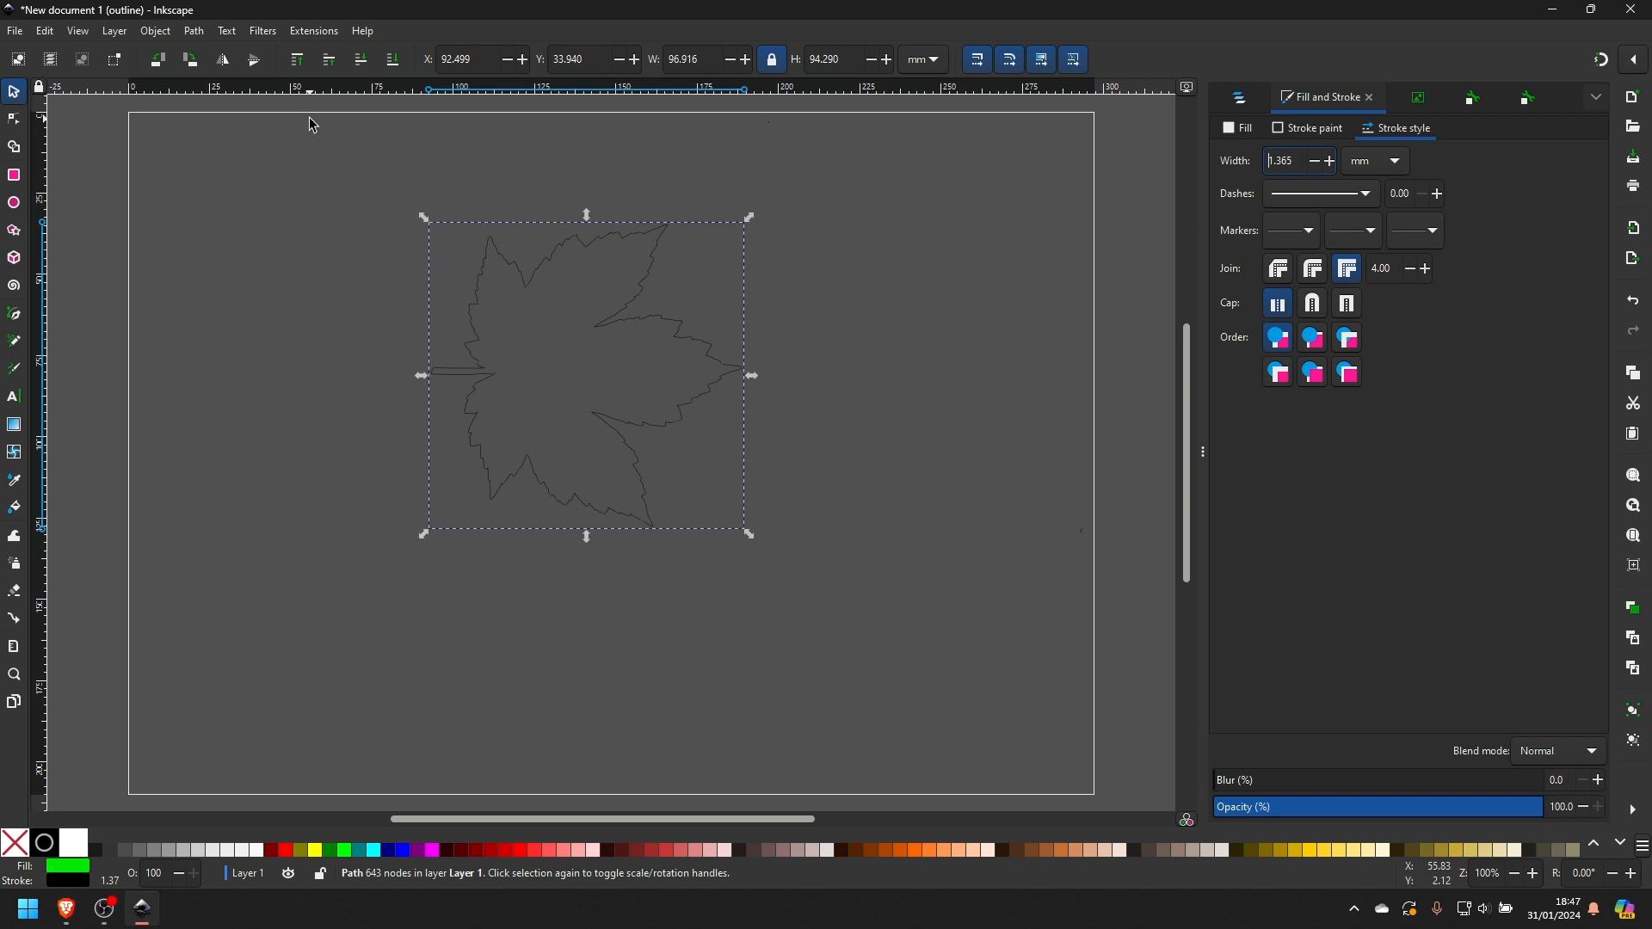
left_click(156, 31)
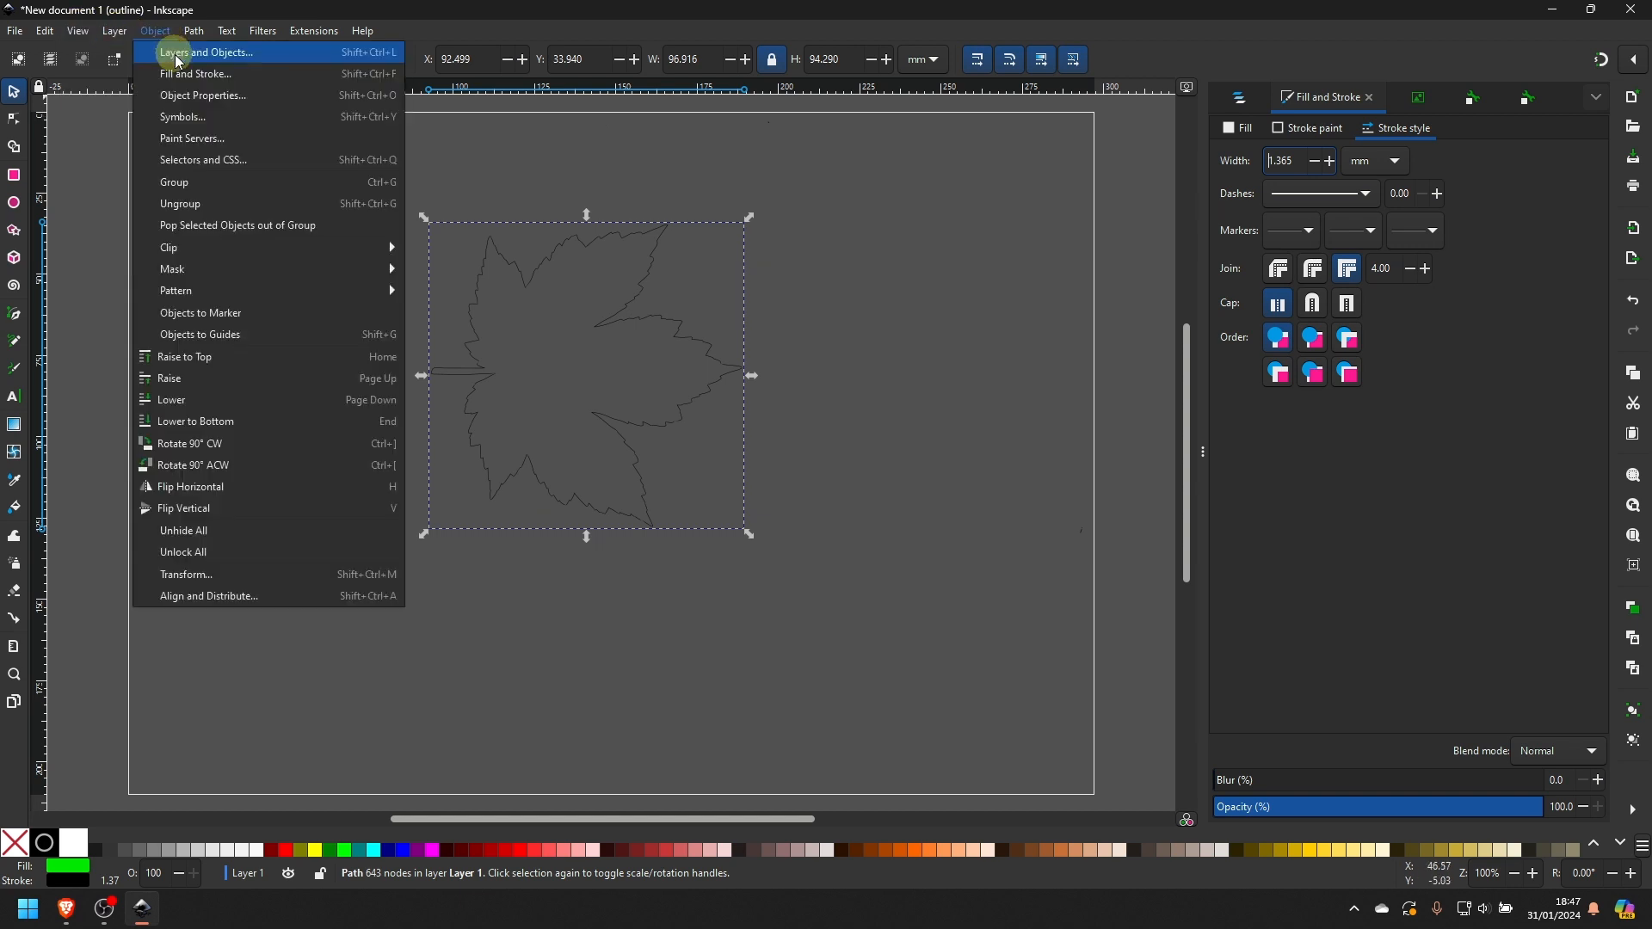
mouse_move(160, 101)
left_click(292, 101)
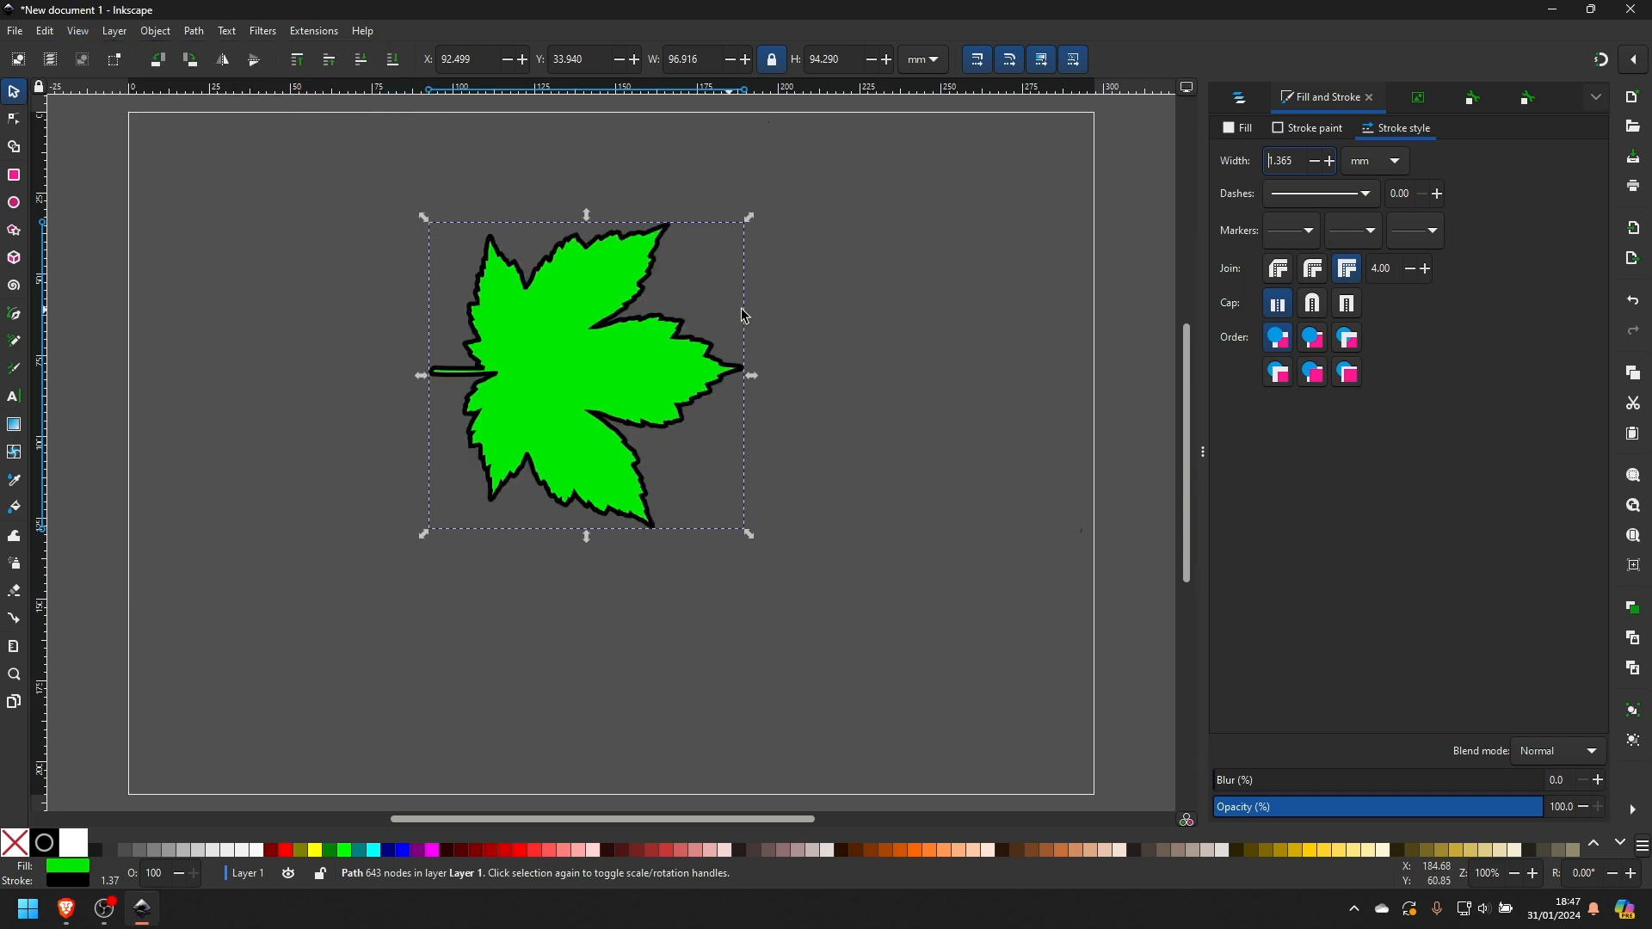